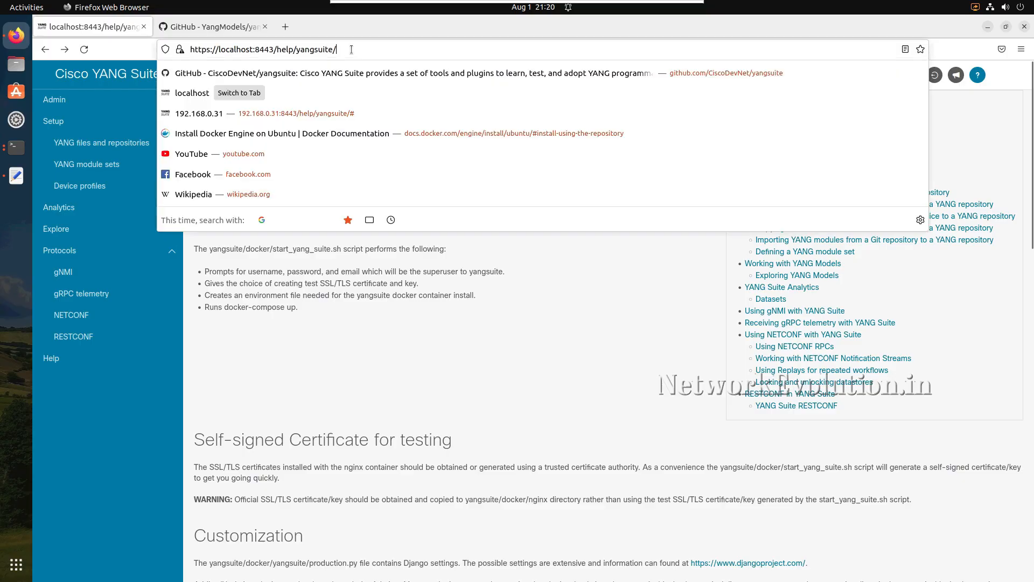
left_click(246, 272)
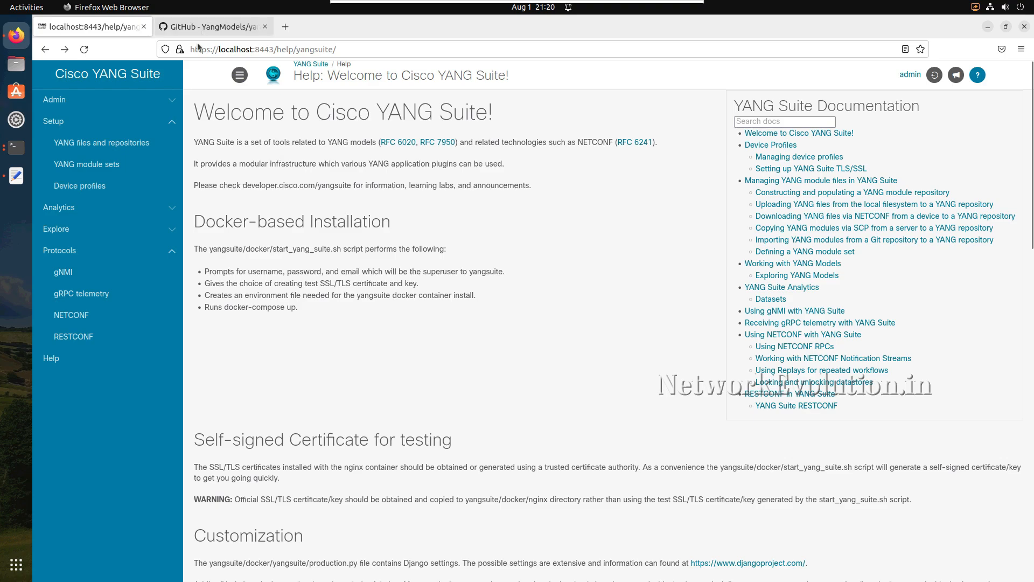
left_click(16, 148)
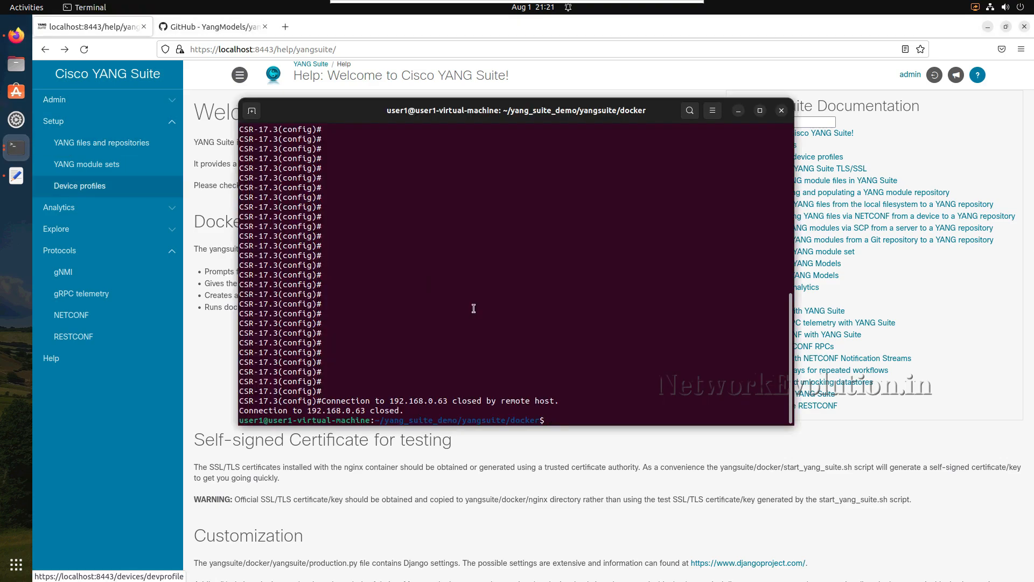
key("Up")
key("Return")
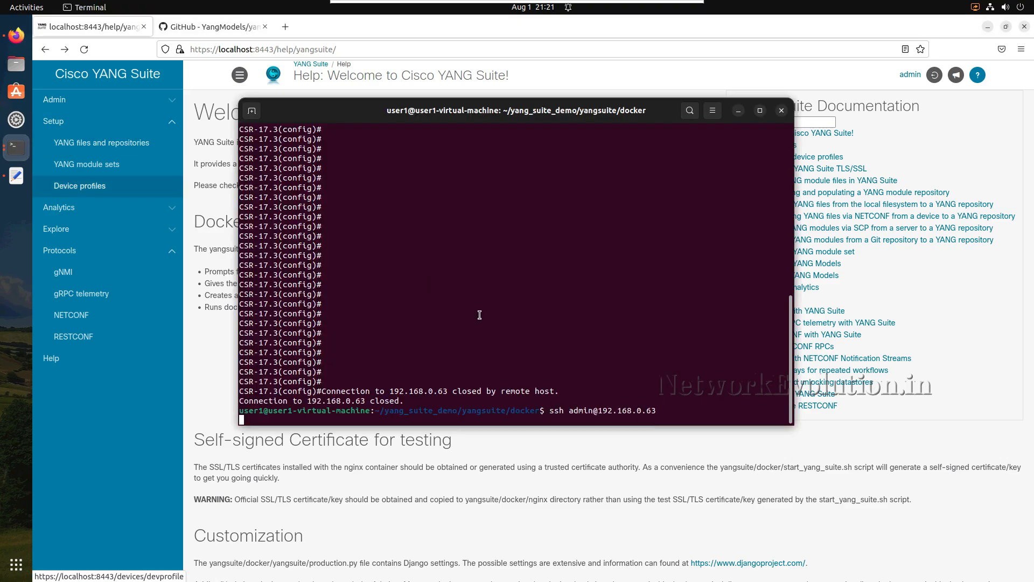
left_click_drag(368, 121, 416, 121)
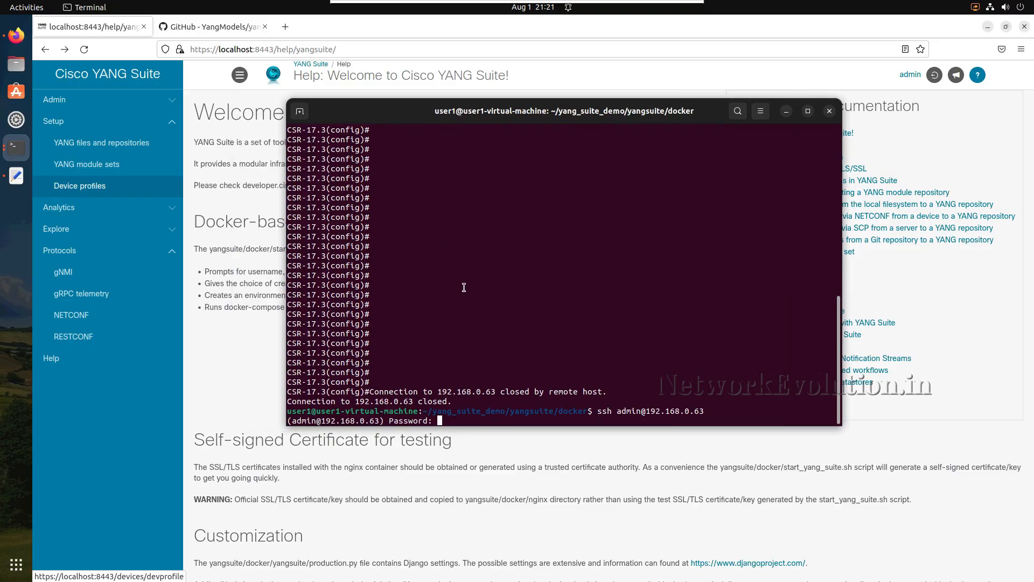
key("Return")
key("Return")
key("Return")
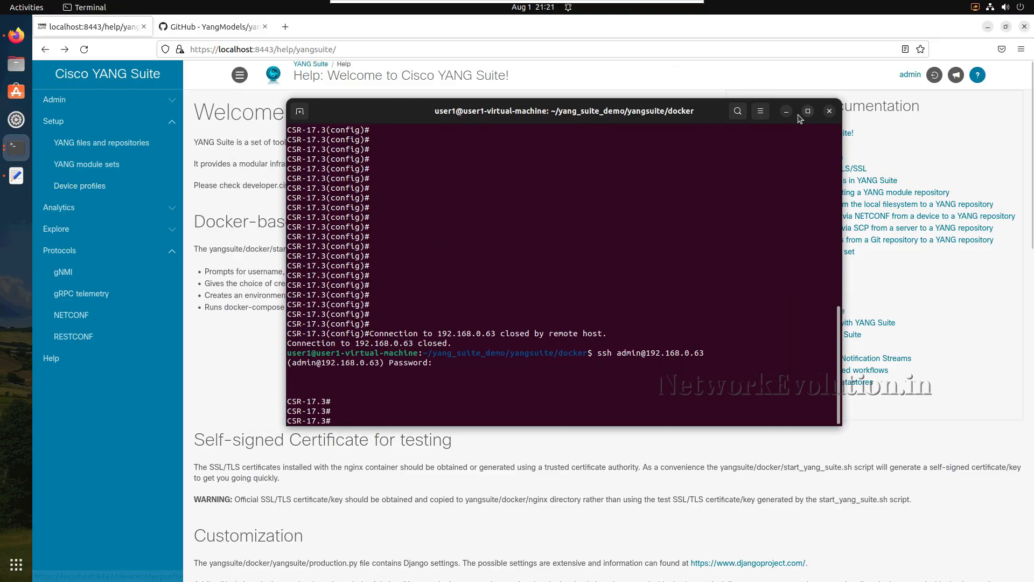
left_click(786, 111)
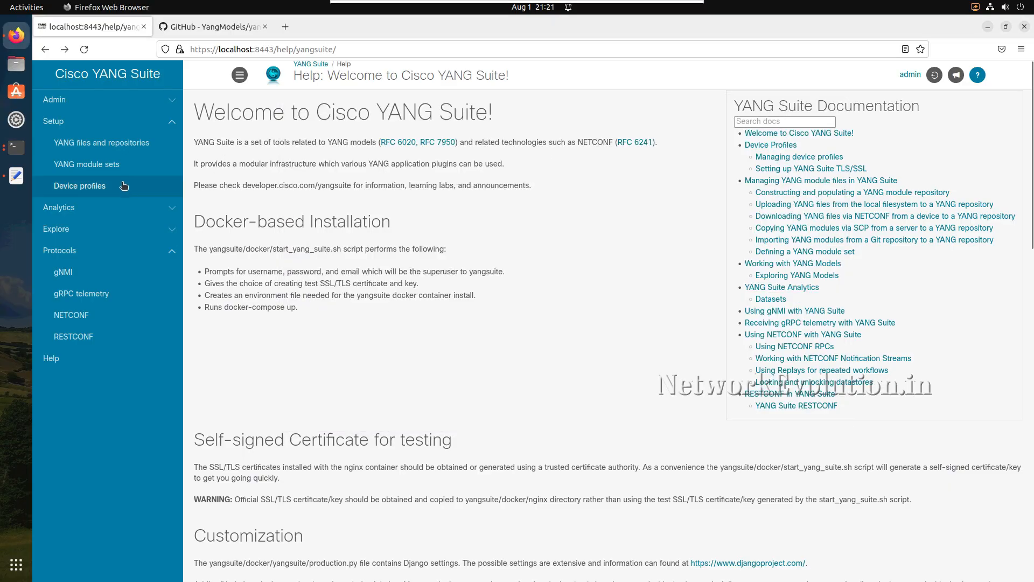
- Start a new device profile named csr1000v_0.63 with the address 192.168.0.63
left_click(79, 185)
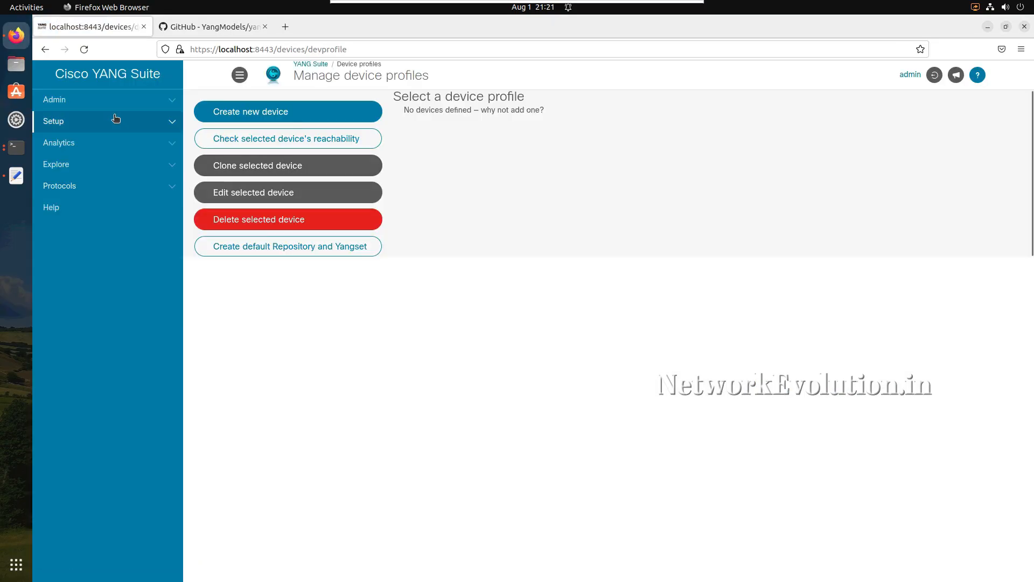
left_click(269, 117)
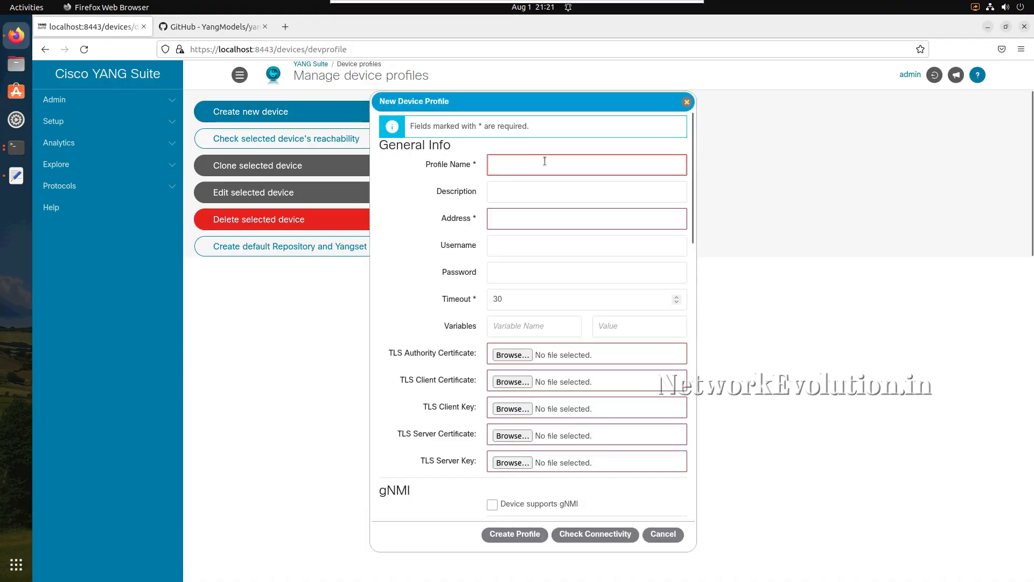
type("cs")
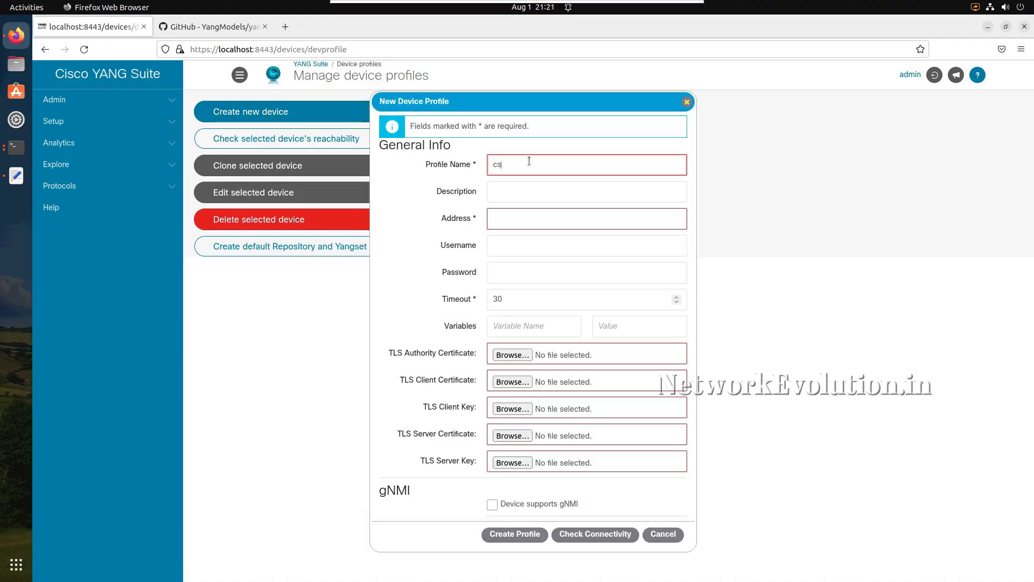
type("r1000v_0.63")
left_click(506, 222)
type("192.16")
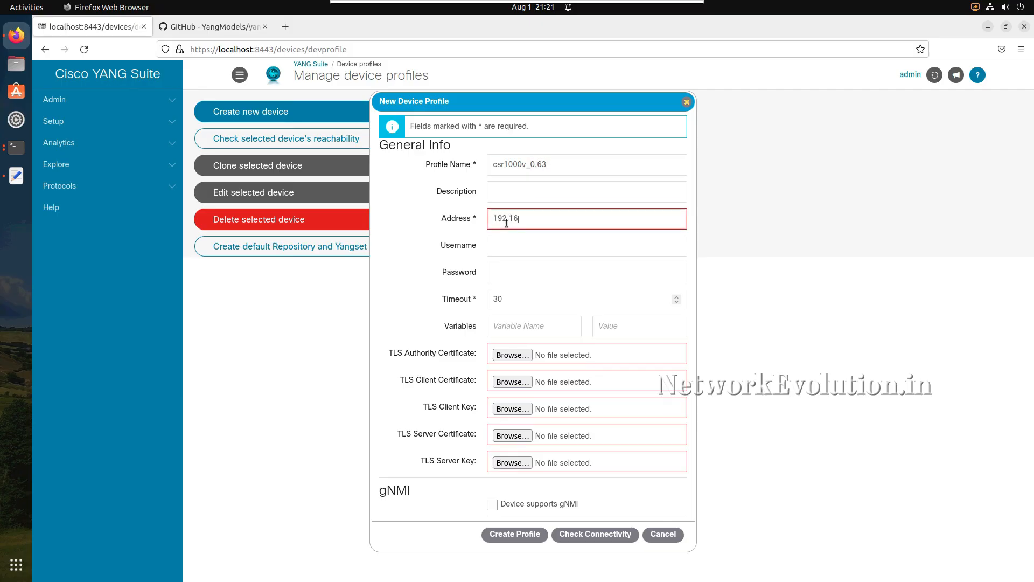
type("8.0.63")
- Fill in the device profile's credentials with the username admin and the account password
left_click(513, 242)
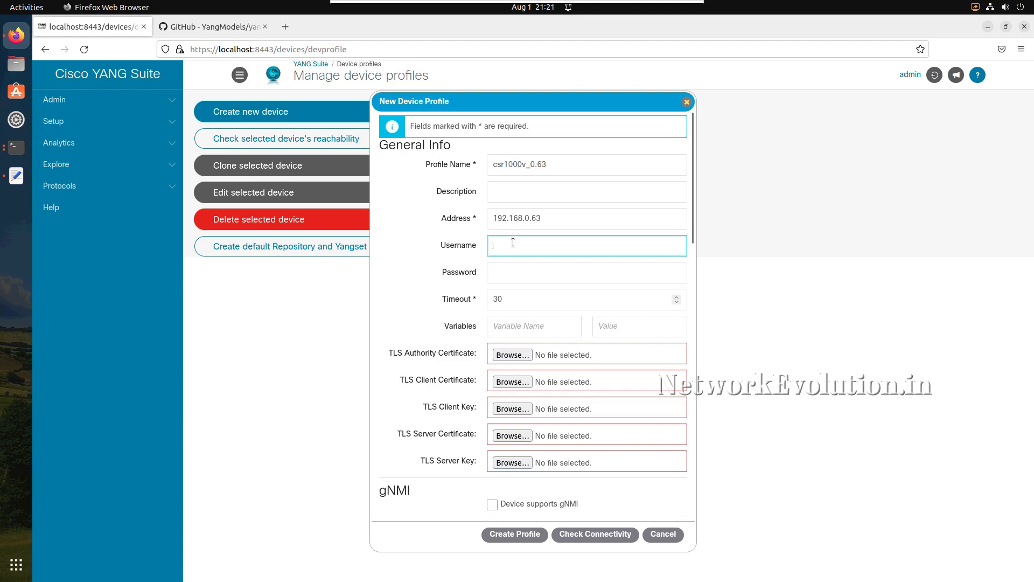
type("admin")
key("Tab")
type("••••")
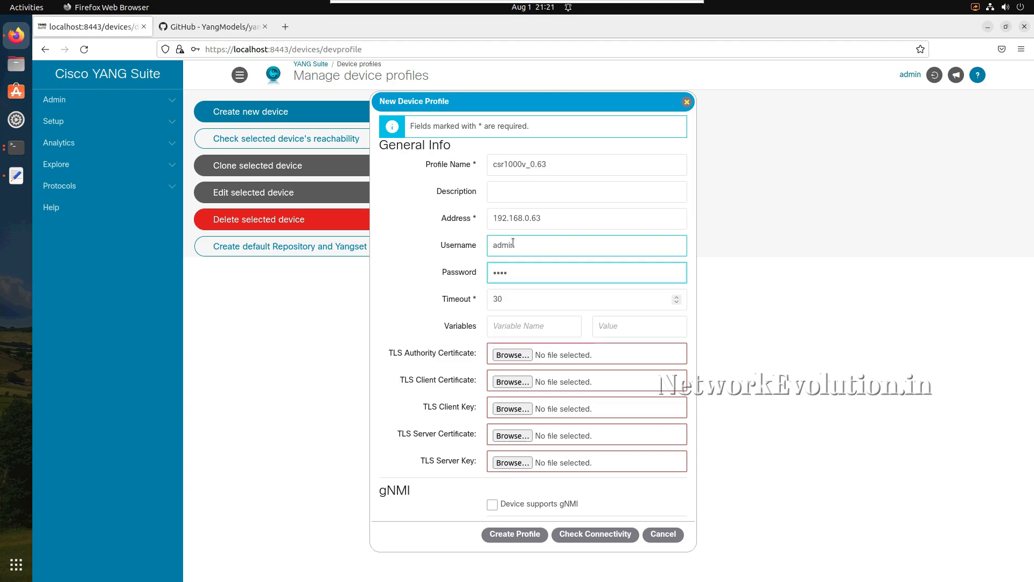
- Enable NETCONF support in the new device profile and skip SSH key validation for the device
scroll(538, 353, "down", 3)
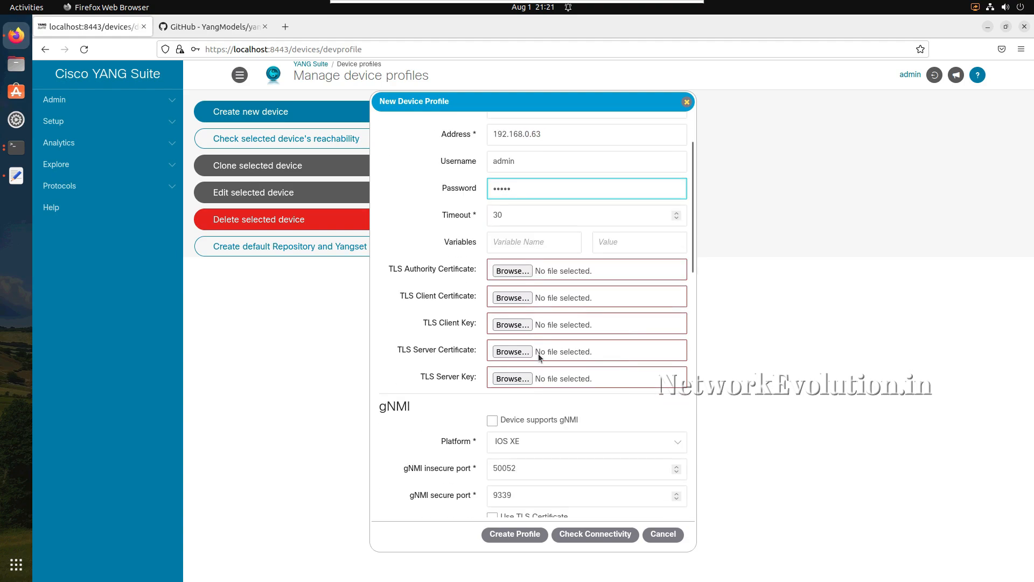
scroll(538, 354, "down", 3)
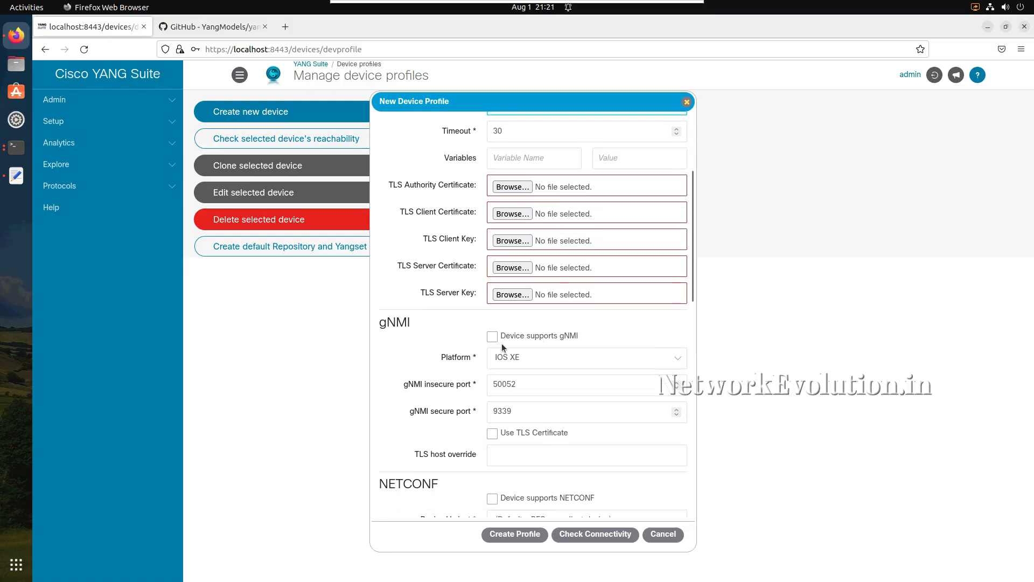
scroll(502, 344, "down", 4)
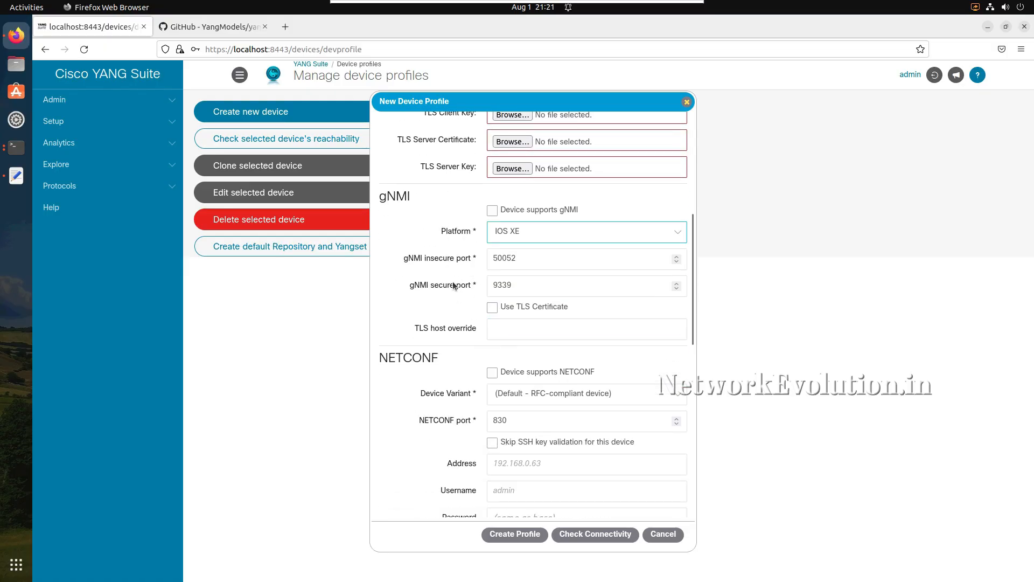
scroll(420, 329, "down", 2)
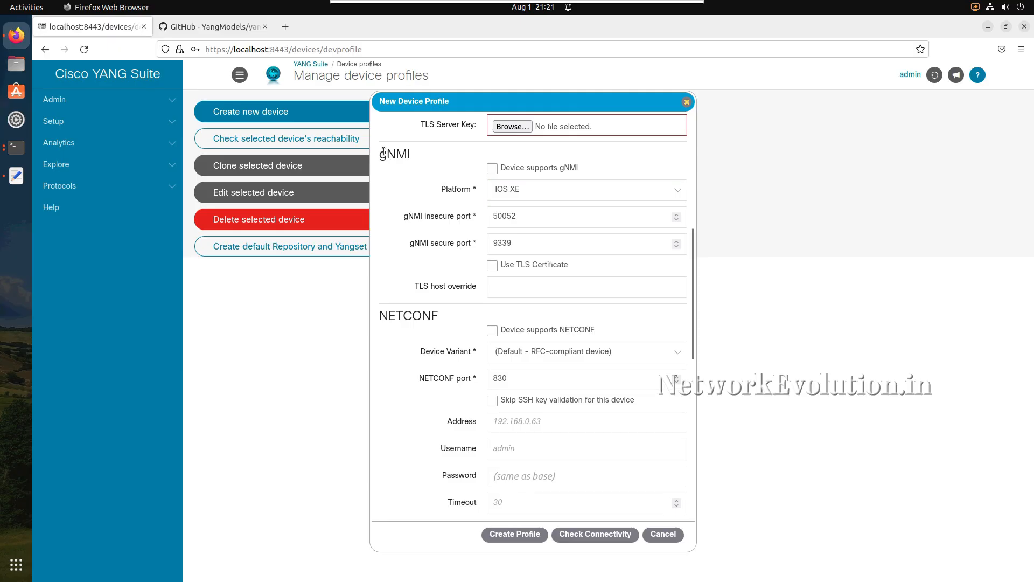
scroll(423, 318, "down", 3)
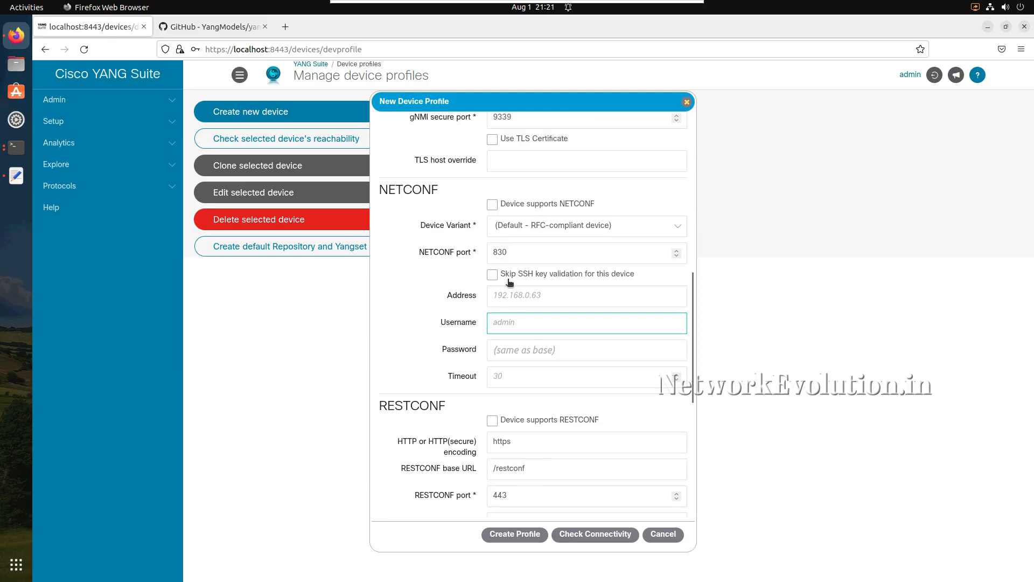
left_click(493, 205)
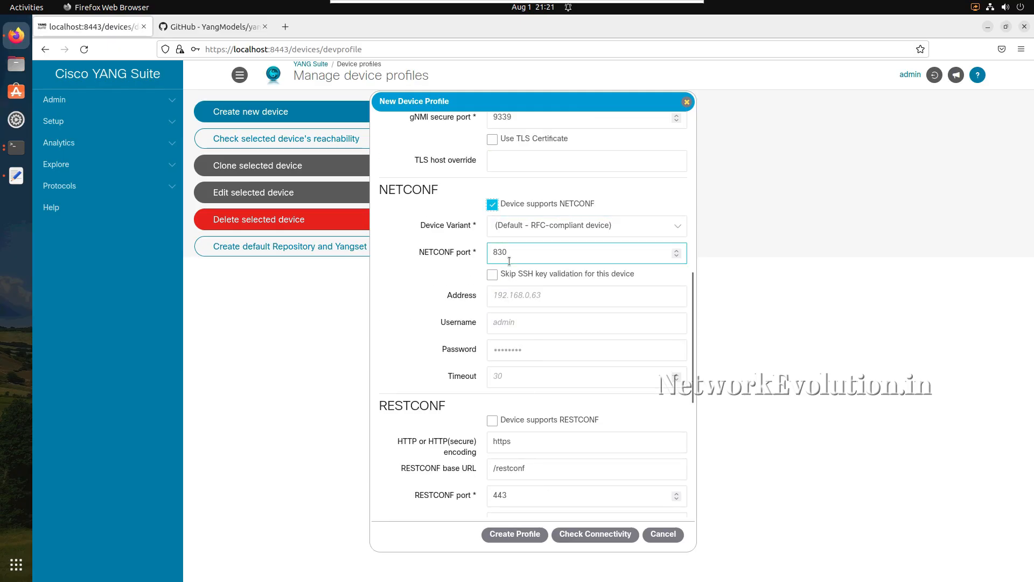
scroll(511, 263, "down", 1)
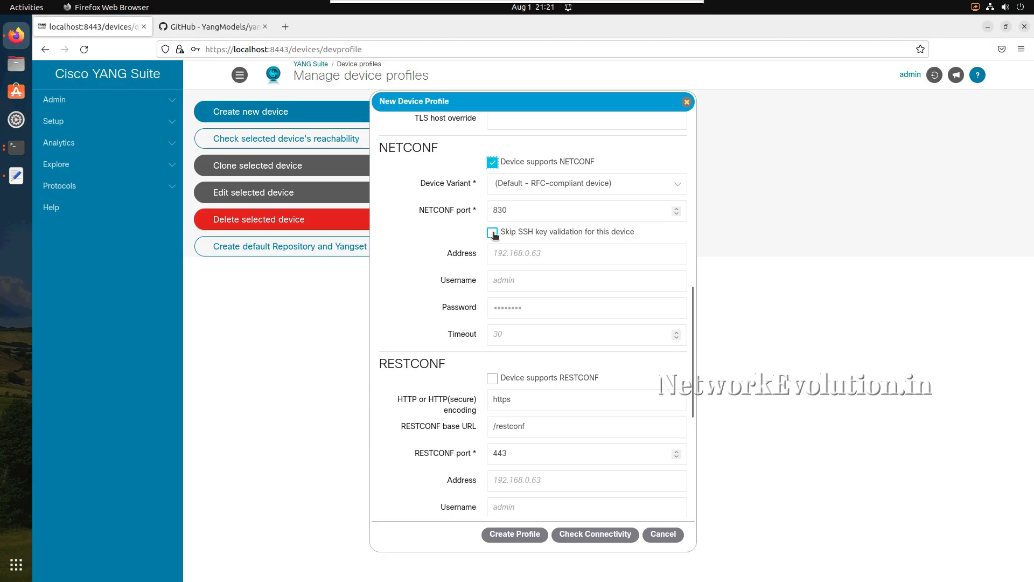
left_click(492, 233)
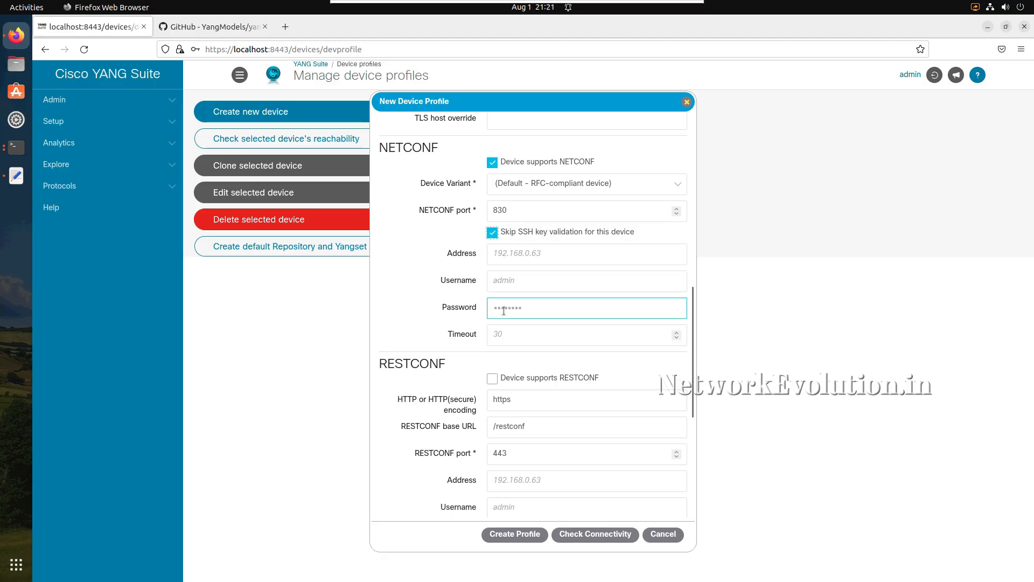
- Enable RESTCONF support and SSH login for the device, and create the profile
scroll(505, 307, "down", 2)
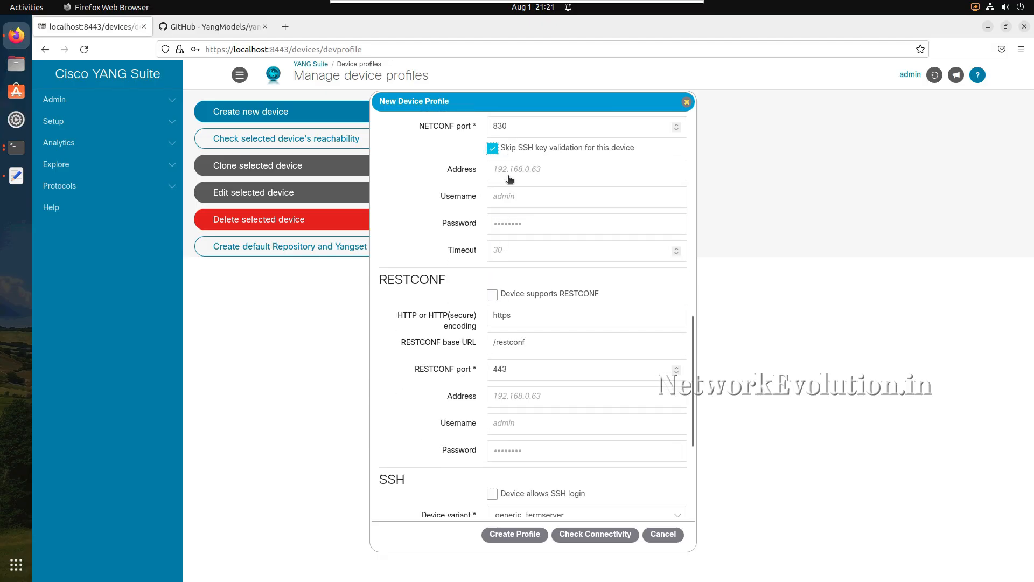
left_click(492, 296)
scroll(505, 384, "down", 4)
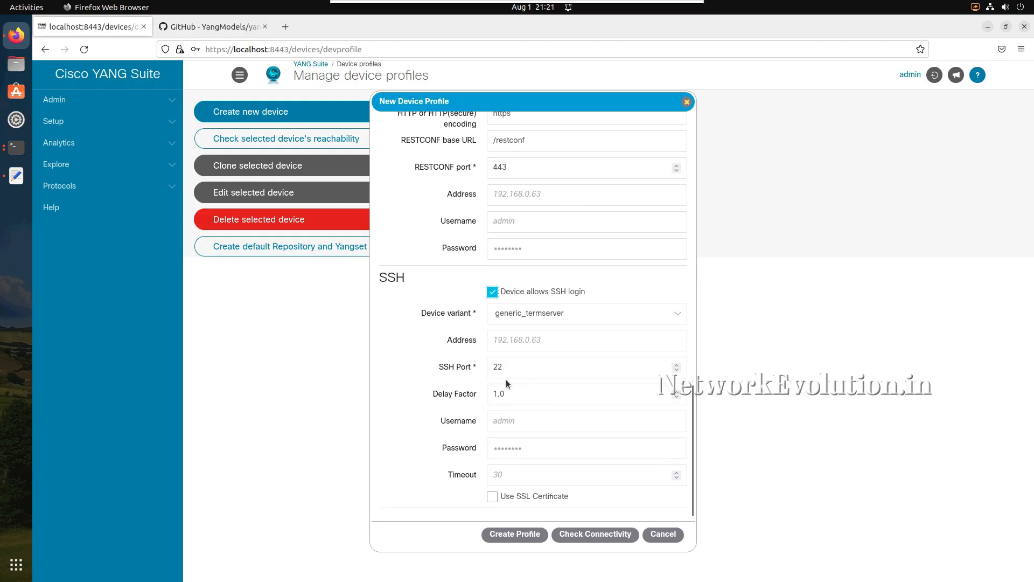
scroll(506, 382, "up", 5)
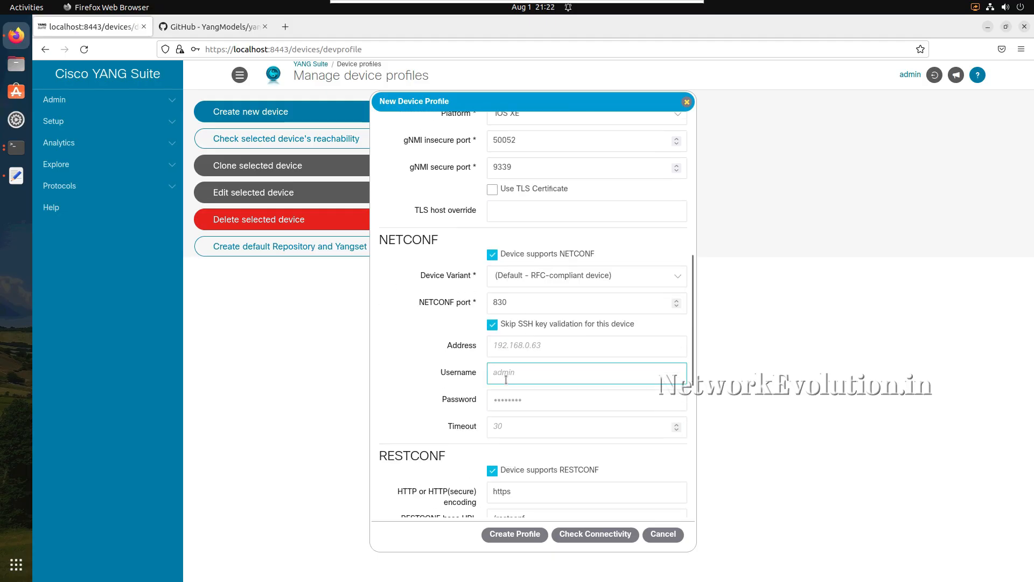
scroll(506, 383, "down", 6)
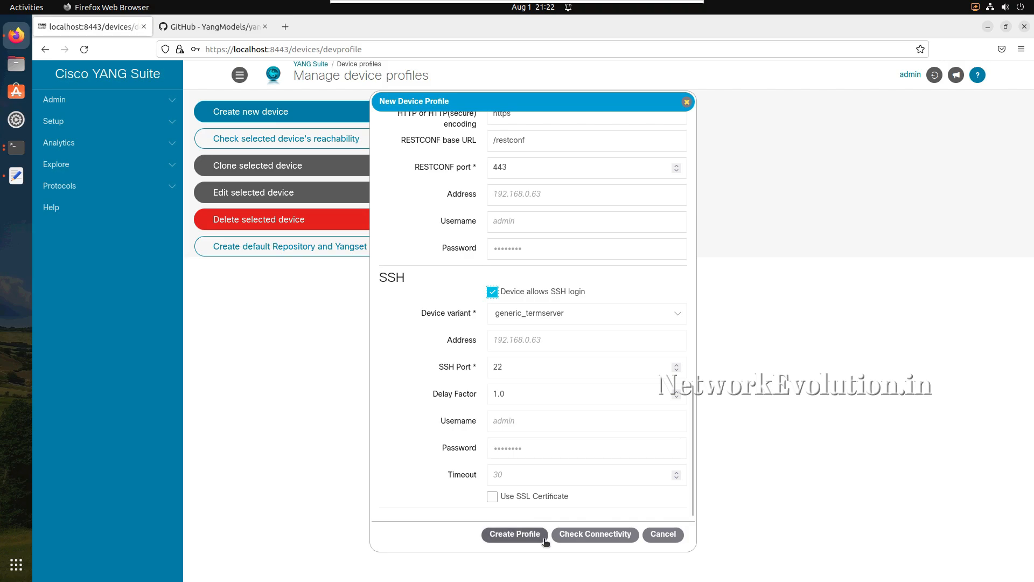
left_click(527, 536)
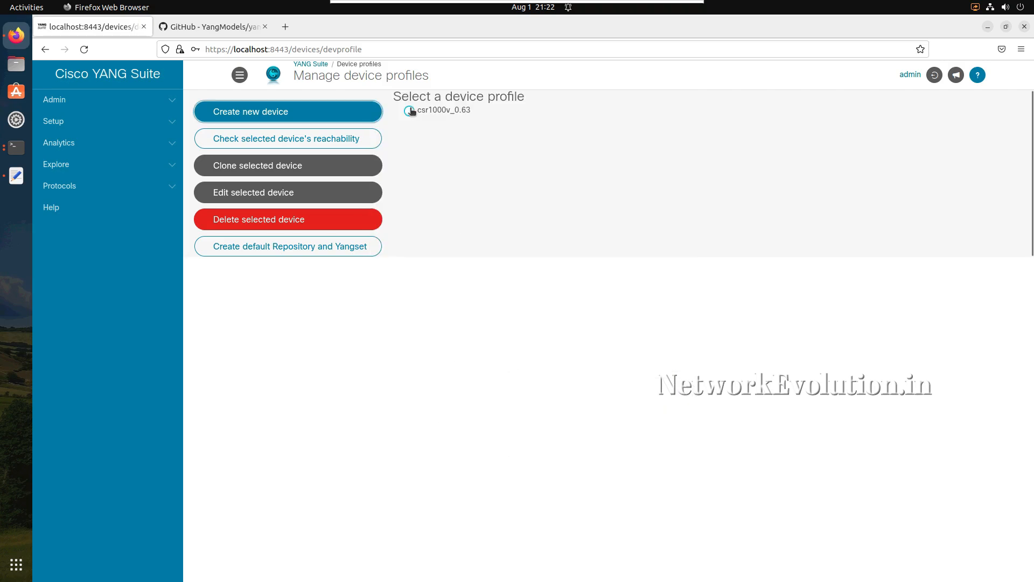
- Check the reachability of the csr1000v_0.63 device, review the connectivity results per protocol, and close them
left_click(410, 111)
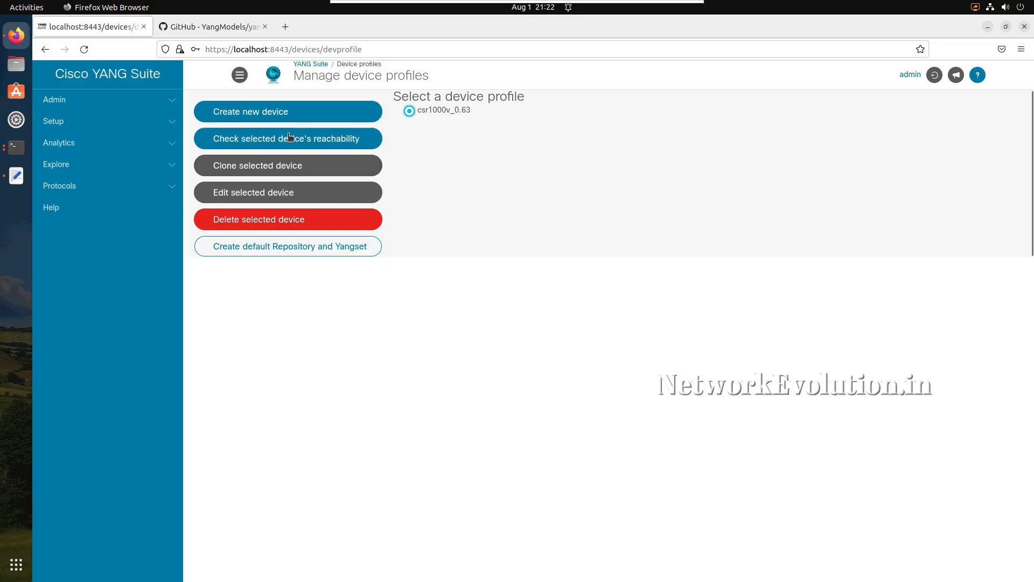
left_click(315, 141)
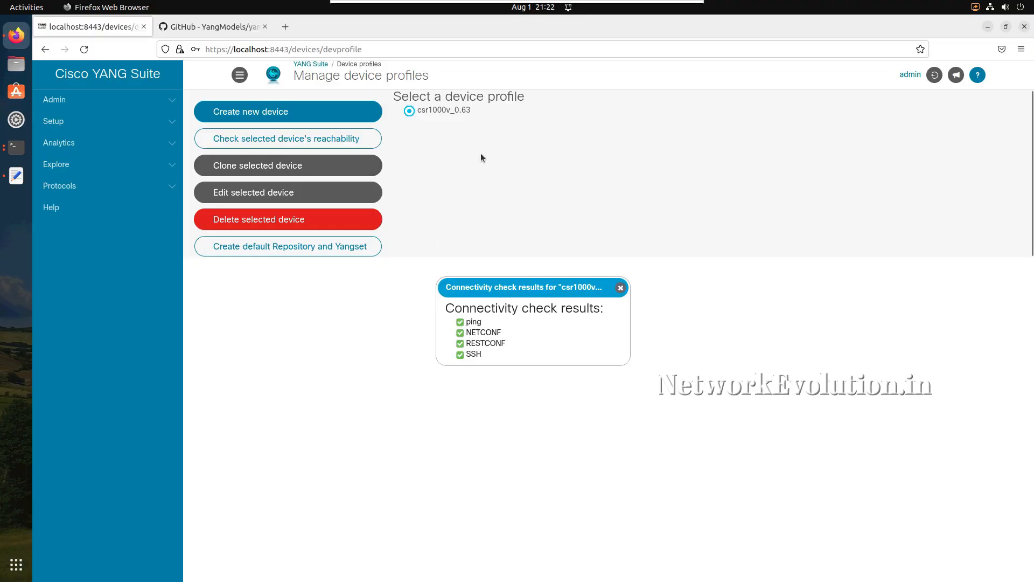
left_click_drag(466, 332, 485, 332)
left_click(474, 343)
left_click_drag(490, 343, 487, 332)
left_click(487, 333)
double_click(475, 333)
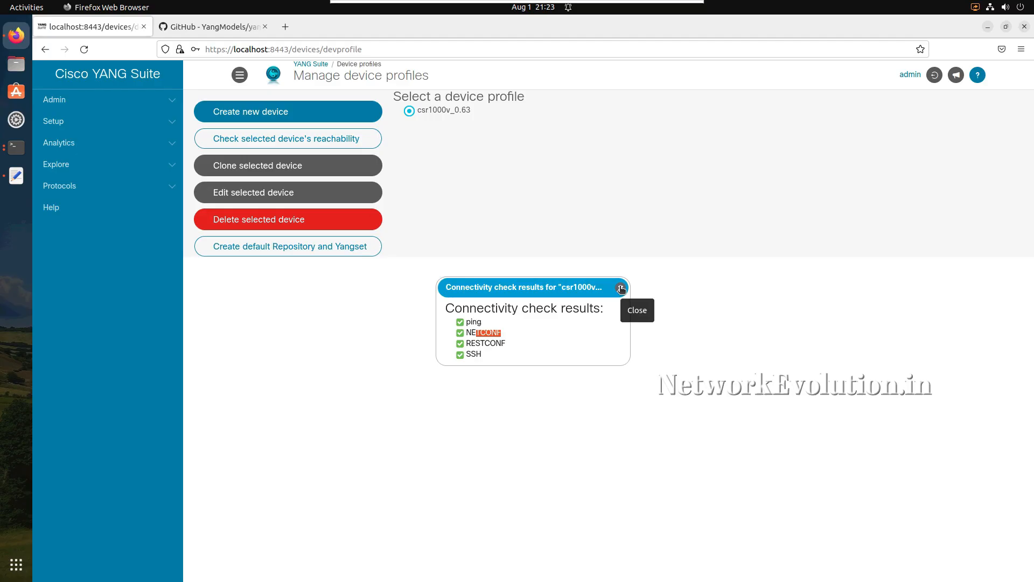
left_click(620, 288)
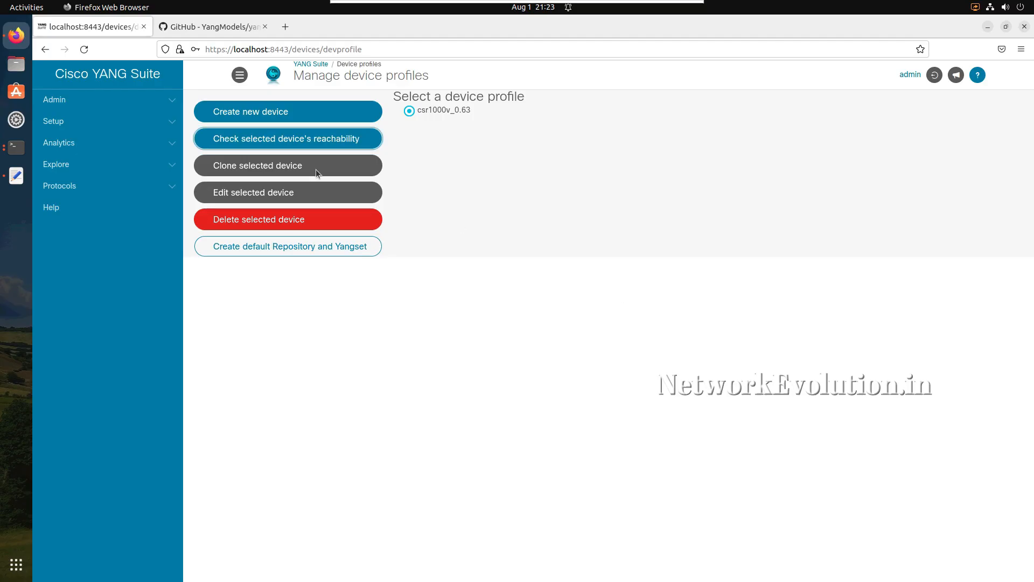
- Create a YANG module repository named CSR1000v_Repo, declining the browser's offer to save the login
left_click(138, 122)
left_click(97, 143)
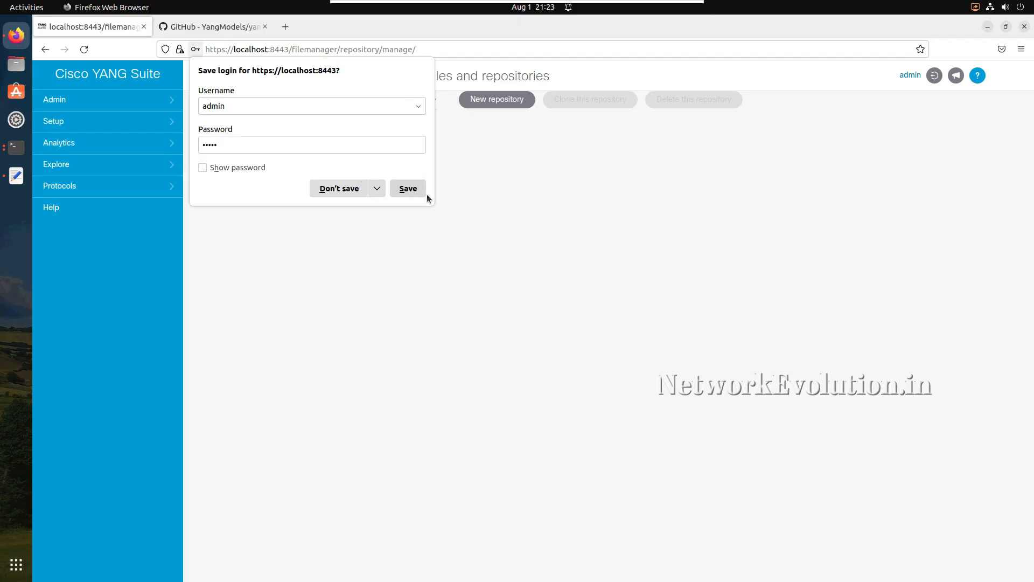
left_click(334, 193)
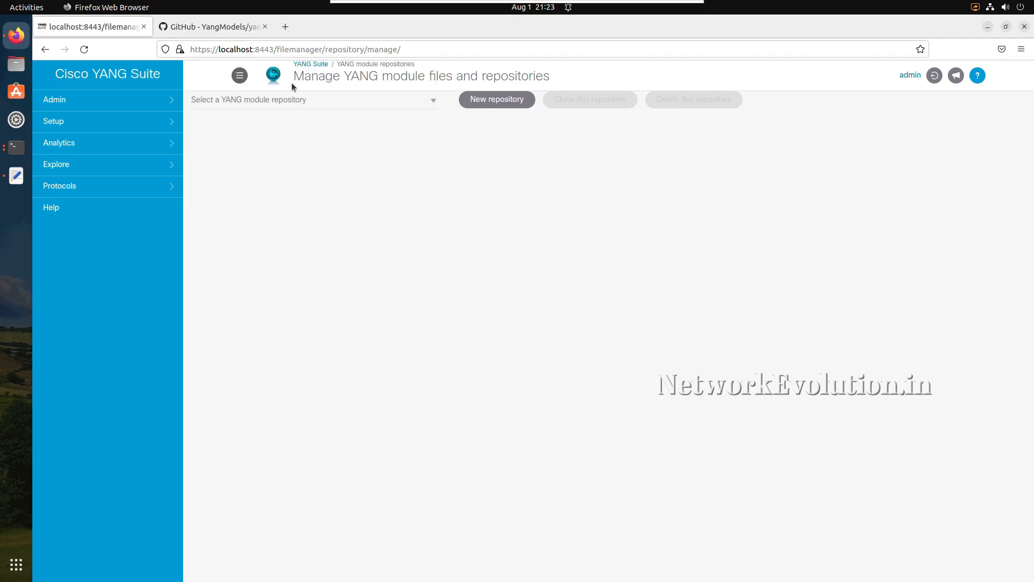
left_click(505, 104)
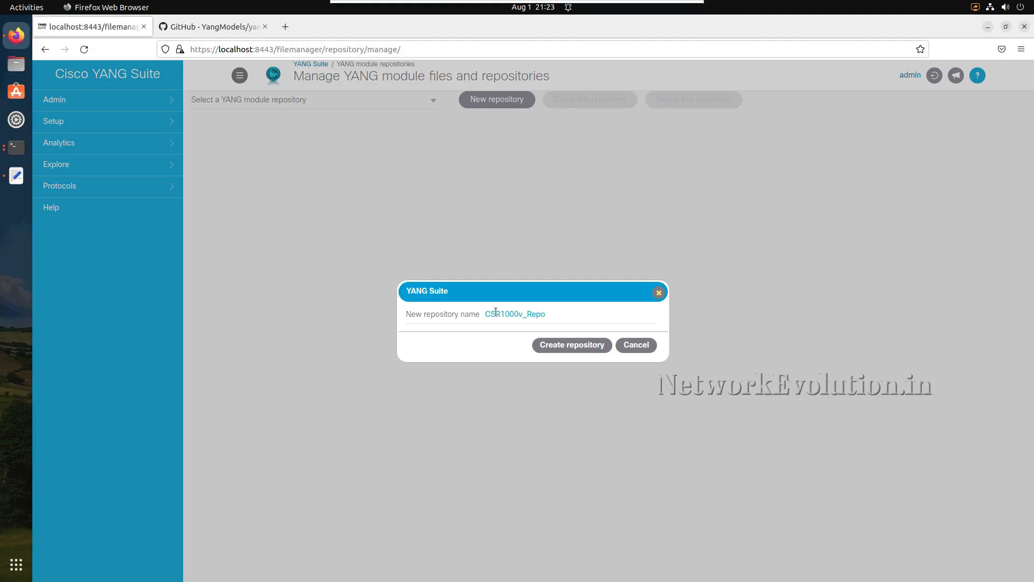
left_click(580, 348)
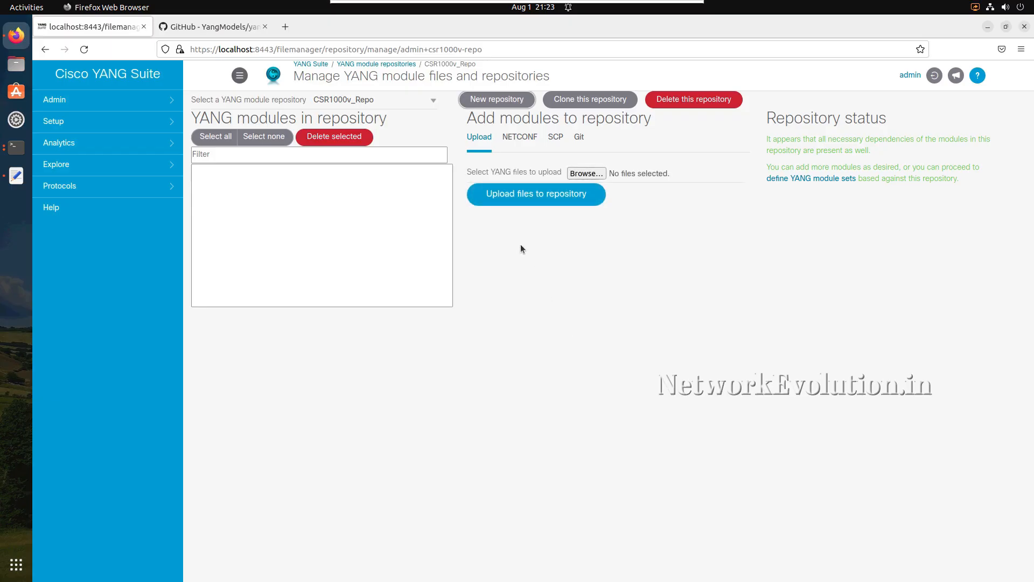
- Retrieve the schema list of the csr1000v_0.63 device over NETCONF for the CSR1000v_Repo repository
left_click(520, 137)
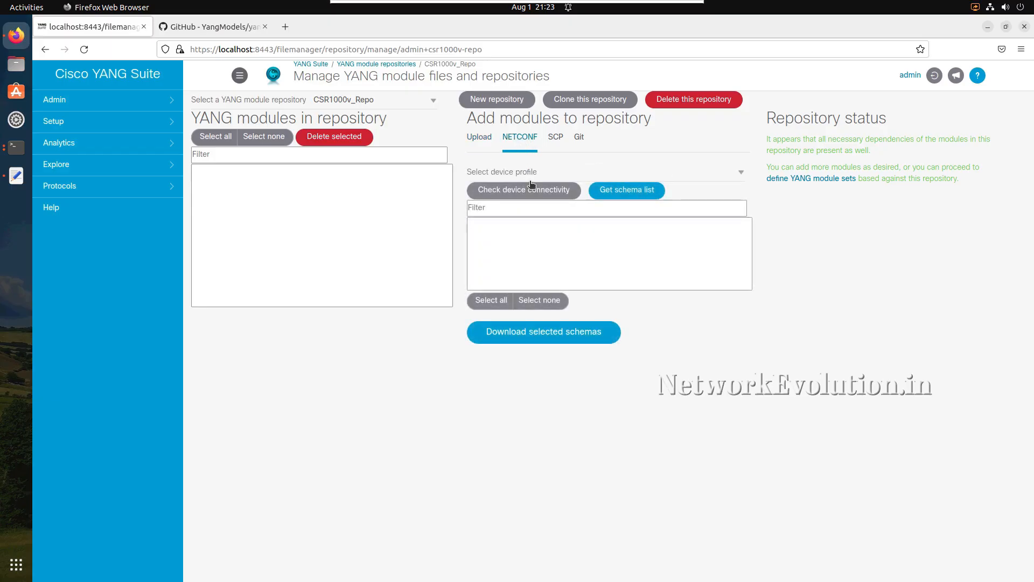
left_click(575, 173)
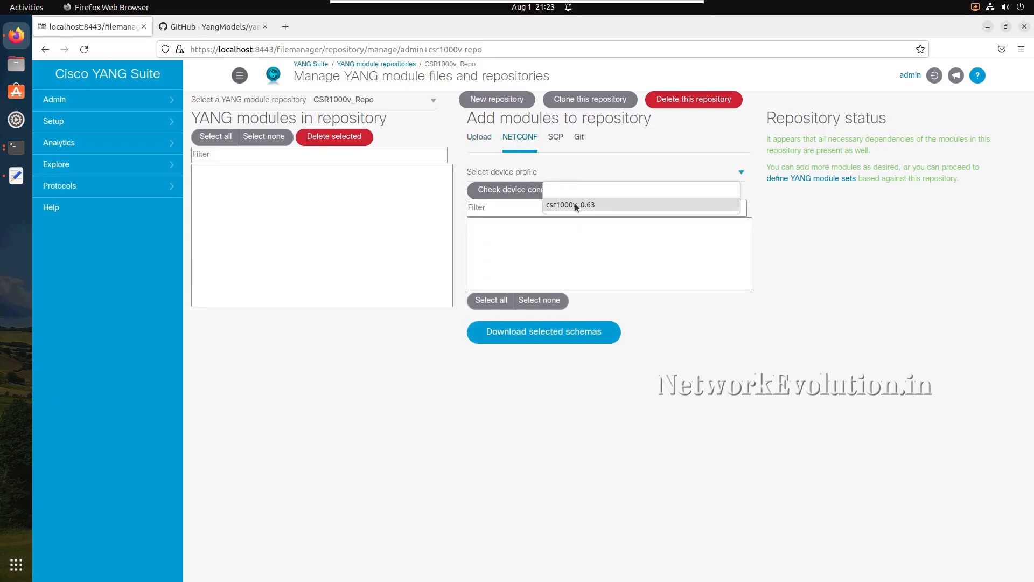
left_click(575, 204)
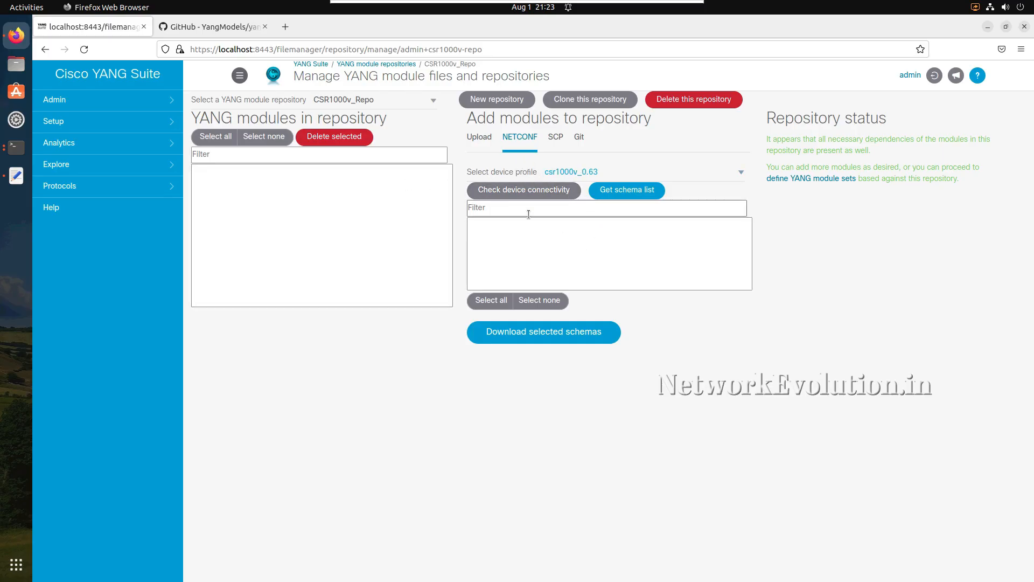
left_click(624, 192)
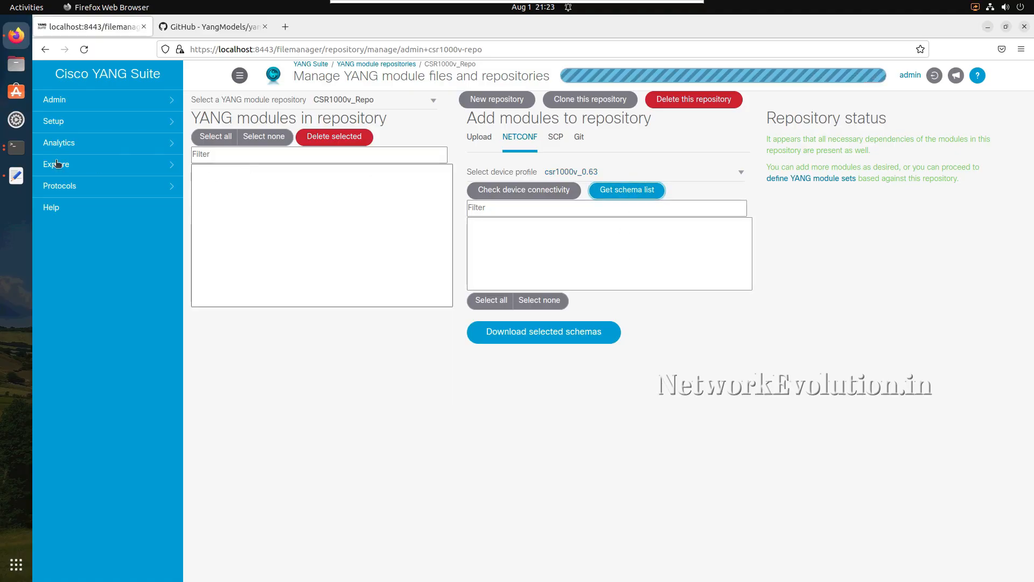
- Switch to the terminal window with the YANG Suite Docker log, and reposition and enlarge it to examine the requests
left_click(16, 147)
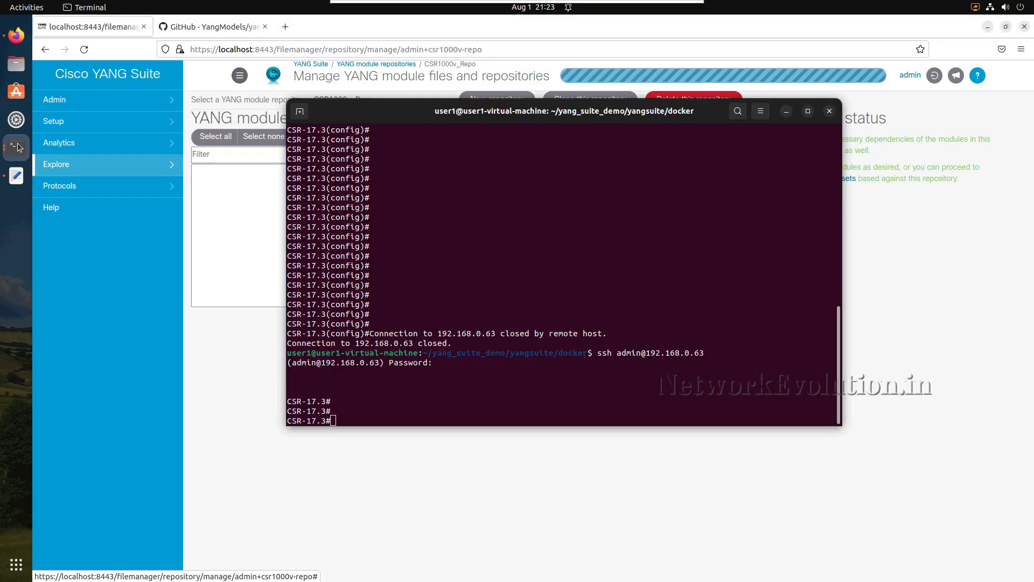
left_click(16, 146)
left_click(100, 115)
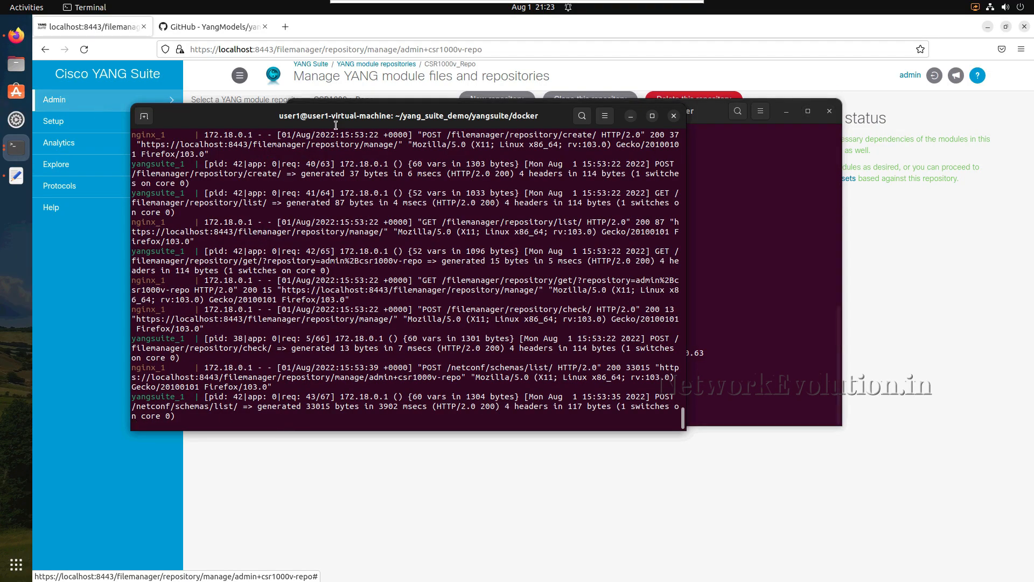
left_click_drag(344, 113, 397, 99)
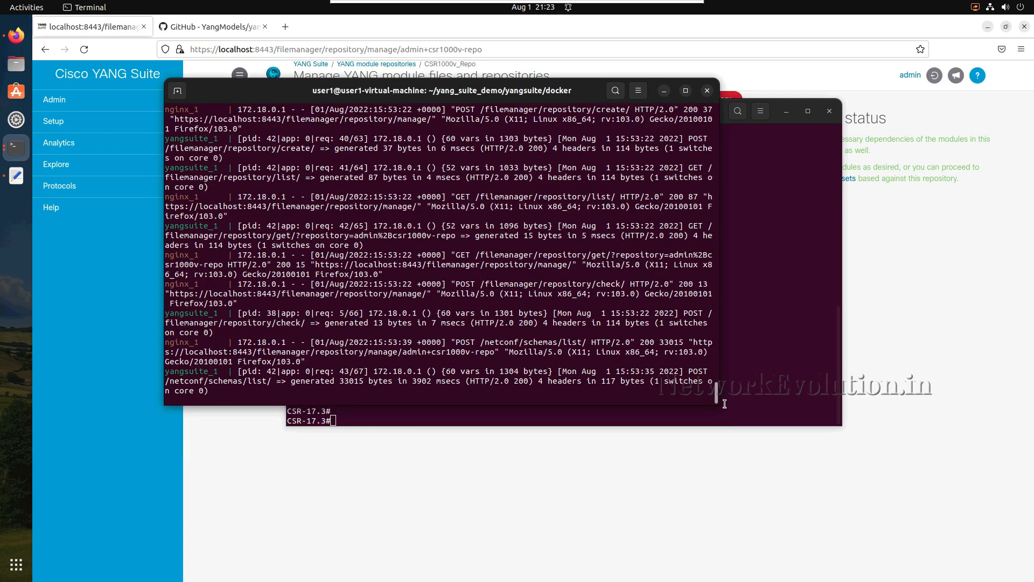
left_click_drag(720, 403, 908, 469)
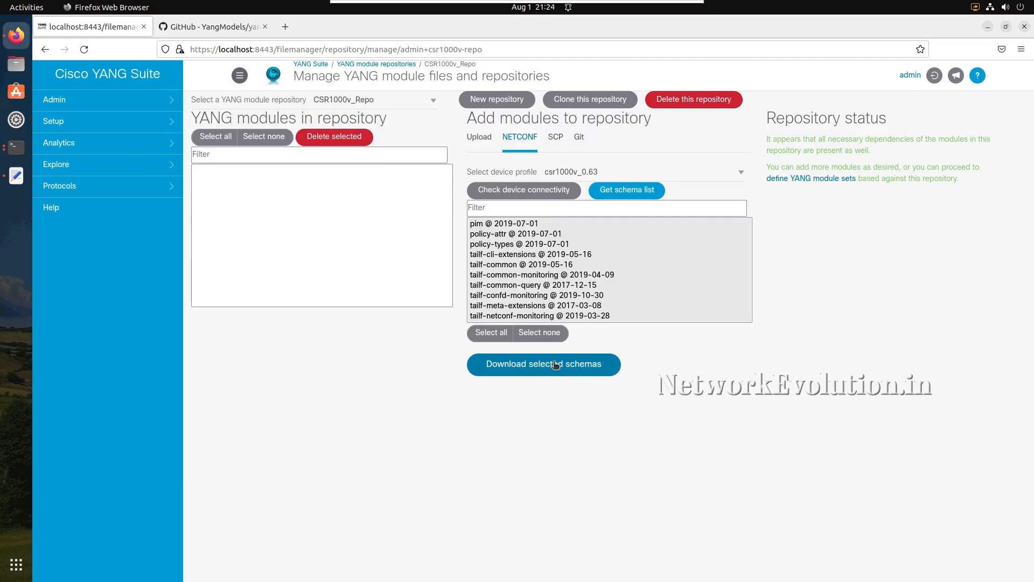
- Download all listed schemas into the repository, follow the progress in the terminal's Docker log, and minimize the terminal
left_click(555, 364)
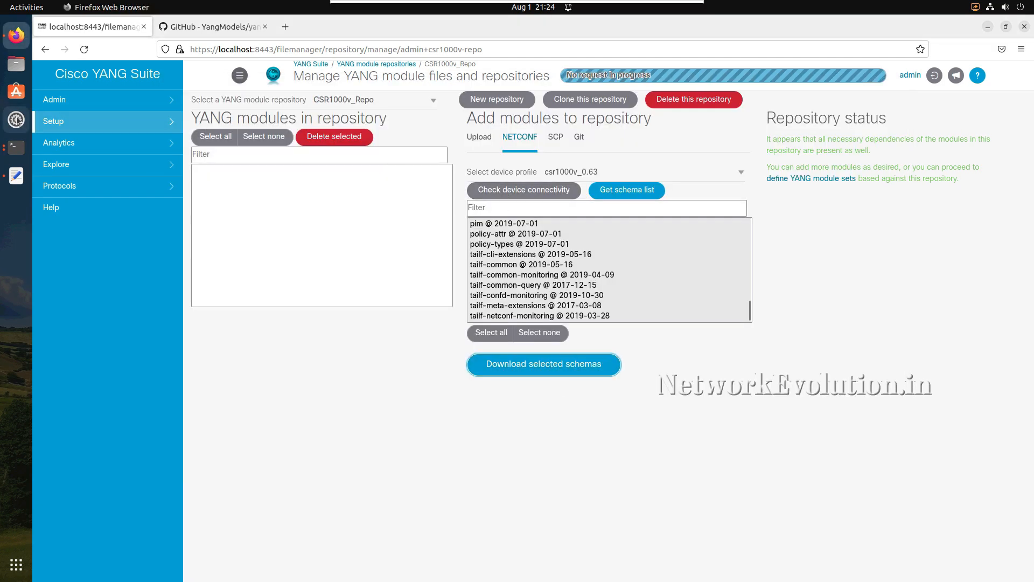
left_click(17, 147)
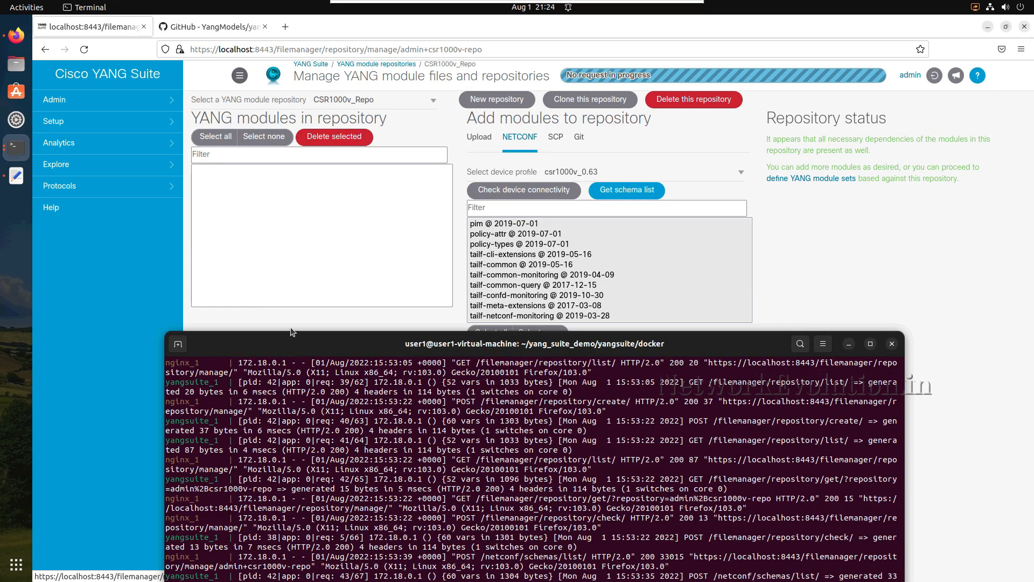
left_click_drag(296, 340, 341, 223)
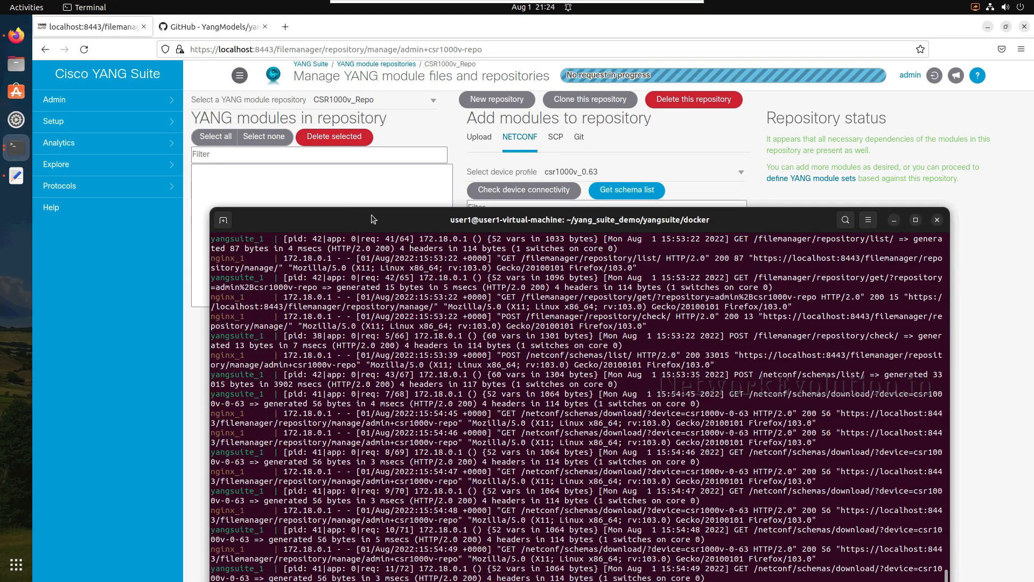
left_click_drag(379, 121, 381, 99)
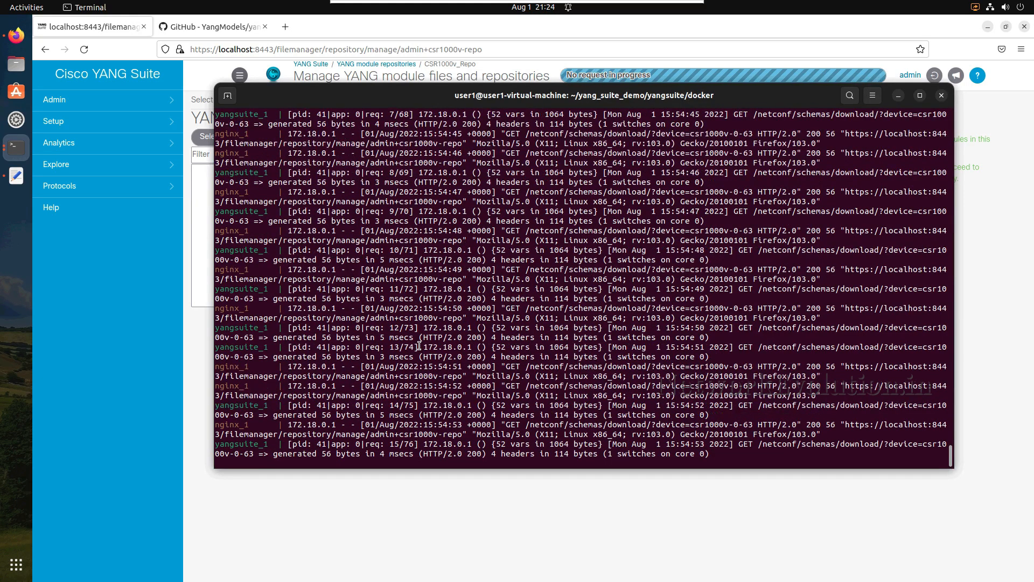
left_click_drag(410, 105, 446, 145)
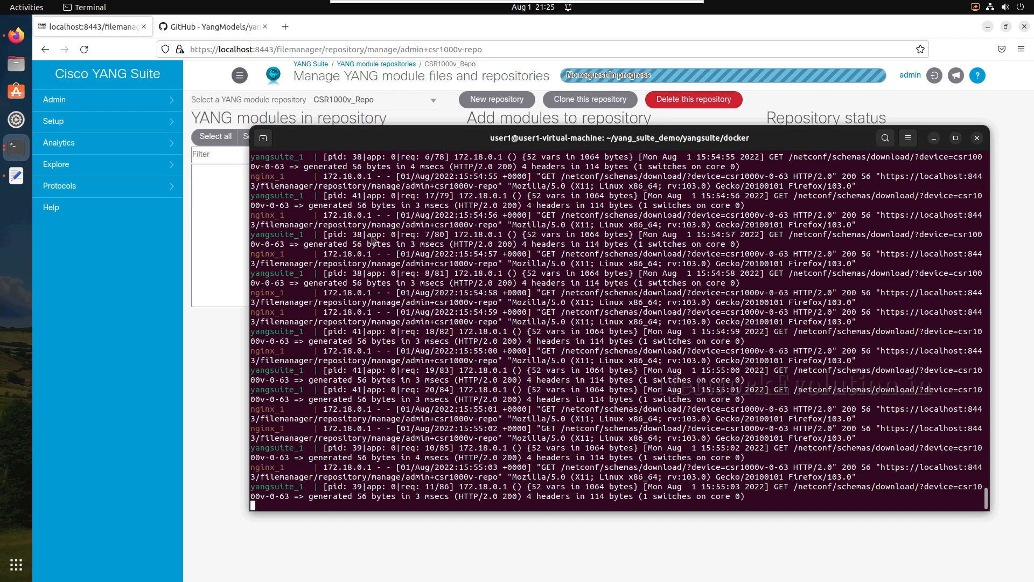
left_click_drag(432, 149, 466, 261)
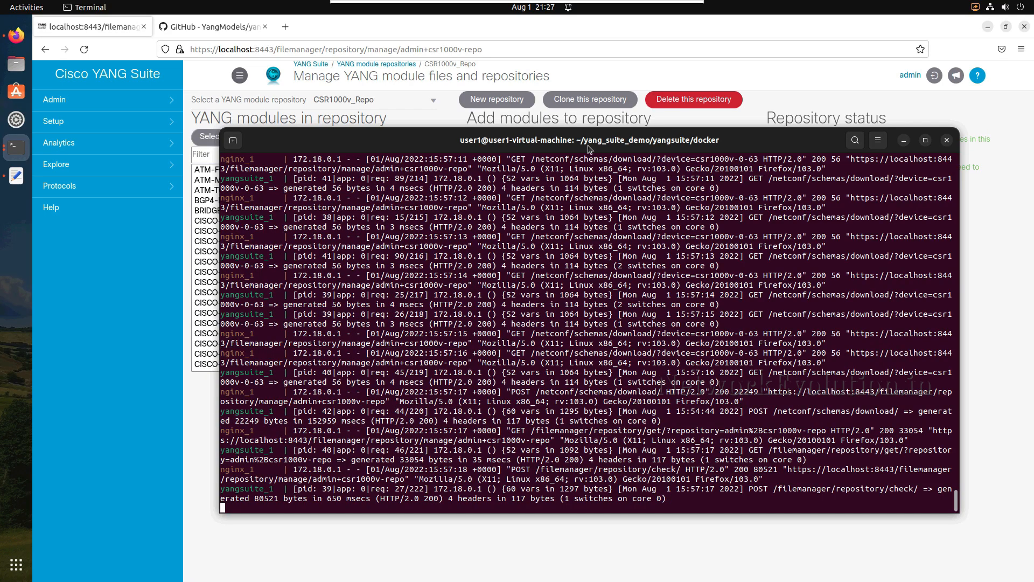
left_click_drag(587, 148, 553, 151)
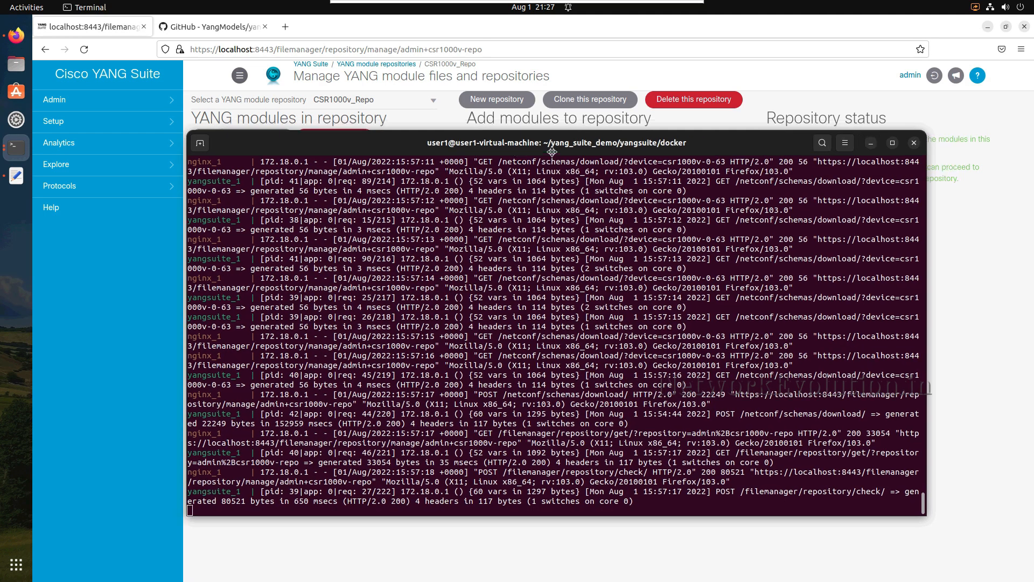
left_click(871, 142)
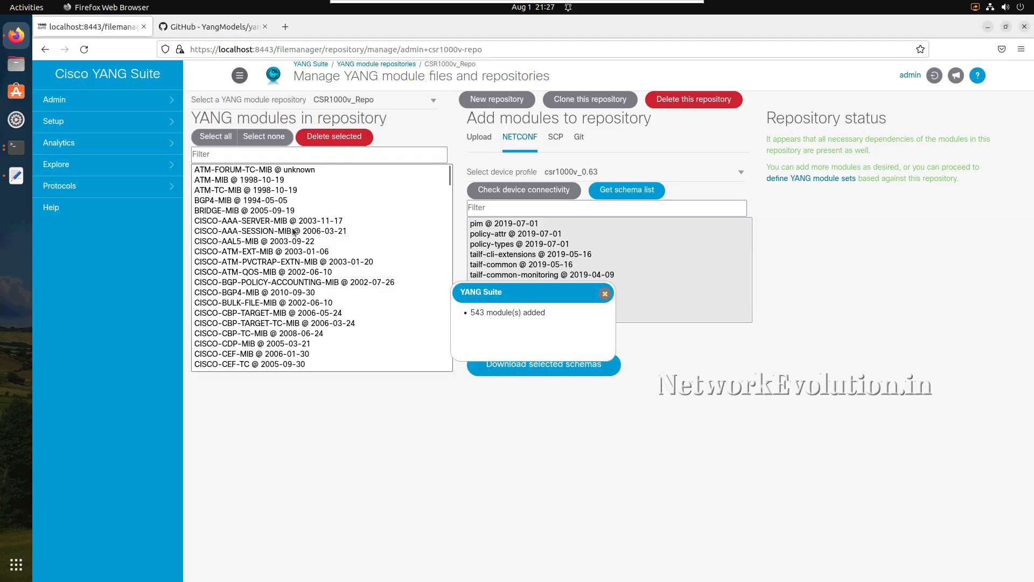
- Reselect the CSR1000v_Repo repository, read the download result message, and dismiss it
left_click(432, 101)
left_click(396, 135)
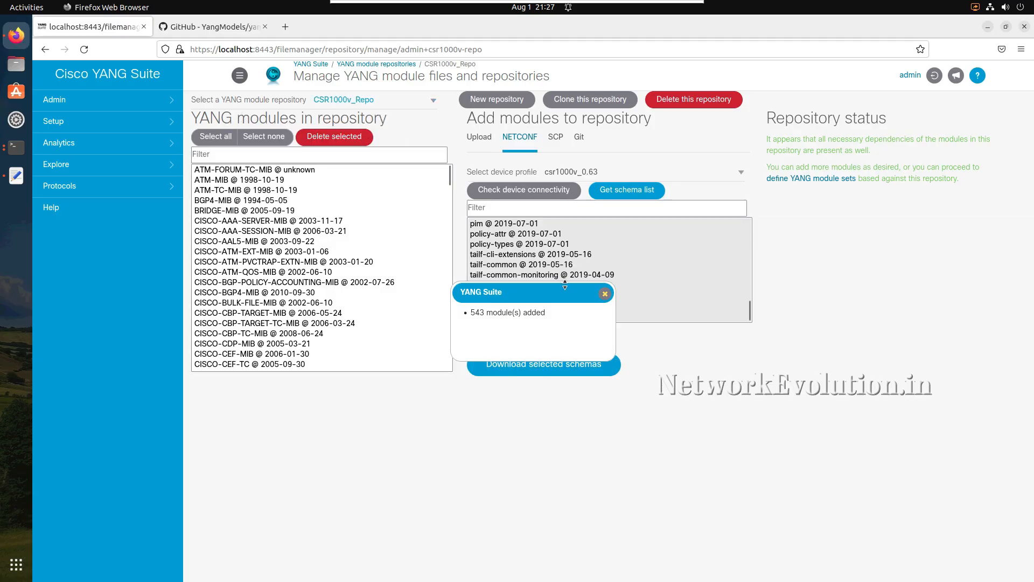
left_click_drag(546, 312, 473, 312)
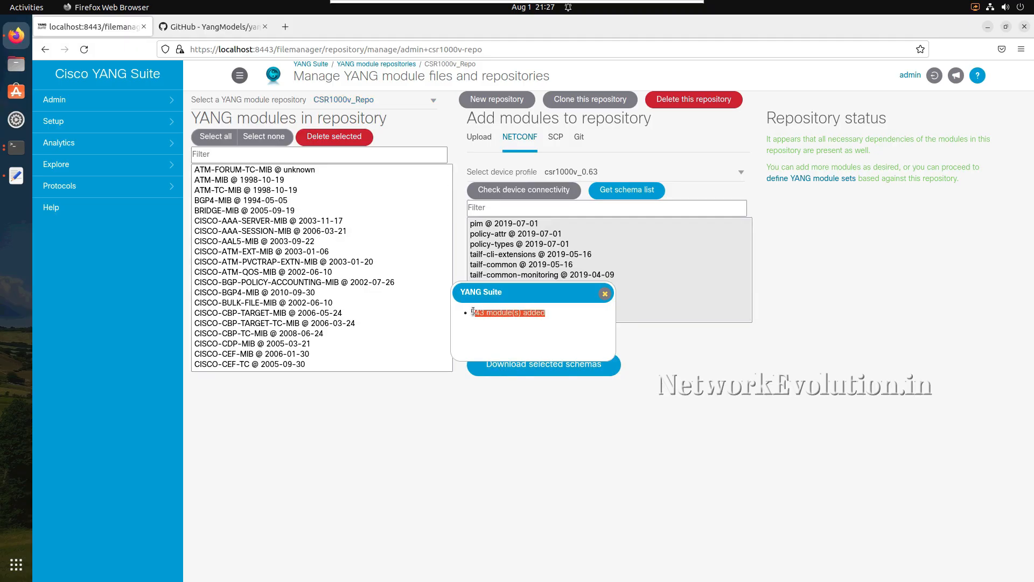
left_click(605, 294)
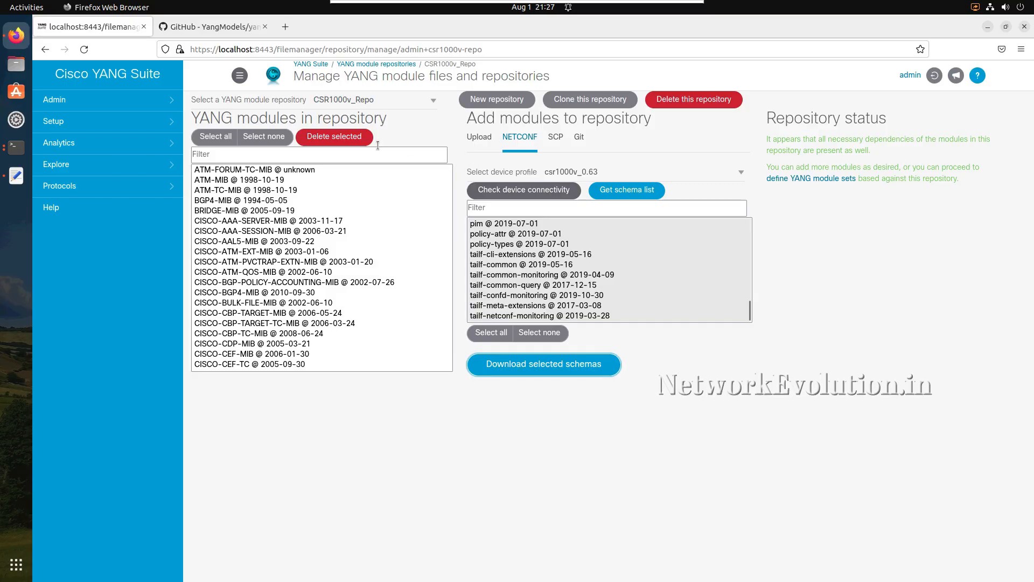
- Reload the YANG files and repositories setup page and open CSR1000v_Repo to examine its modules
left_click(82, 132)
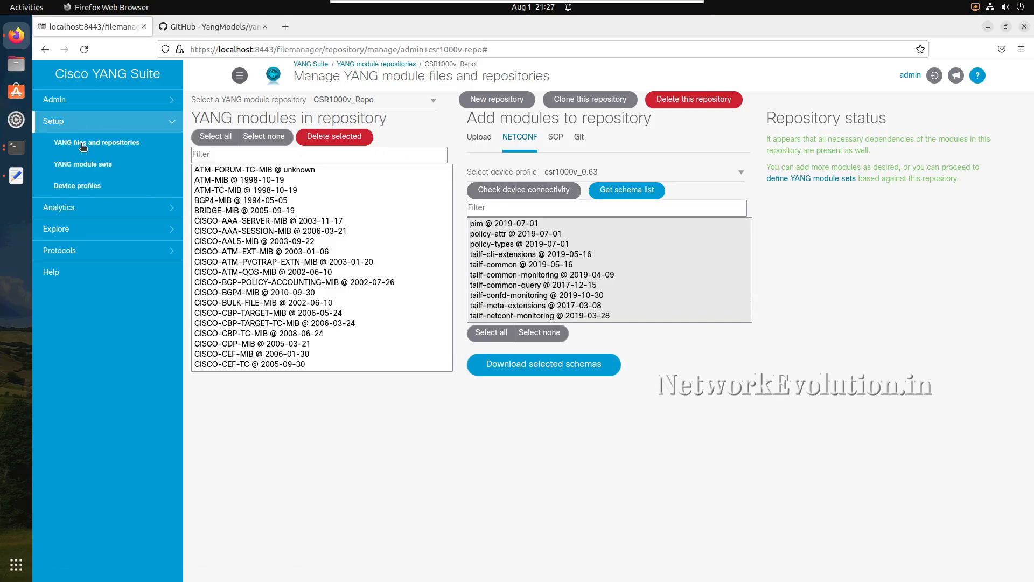
left_click(90, 144)
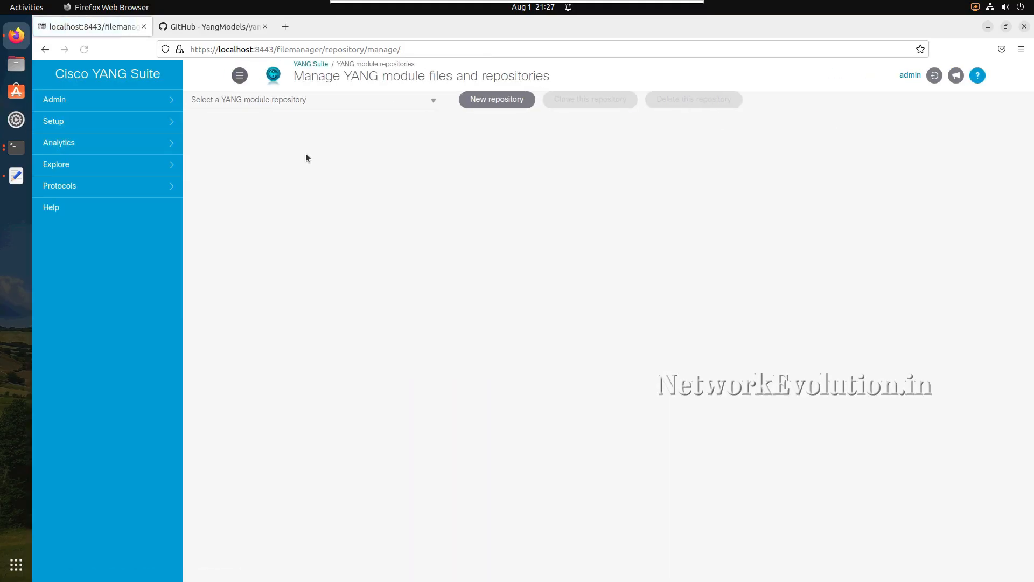
left_click(424, 101)
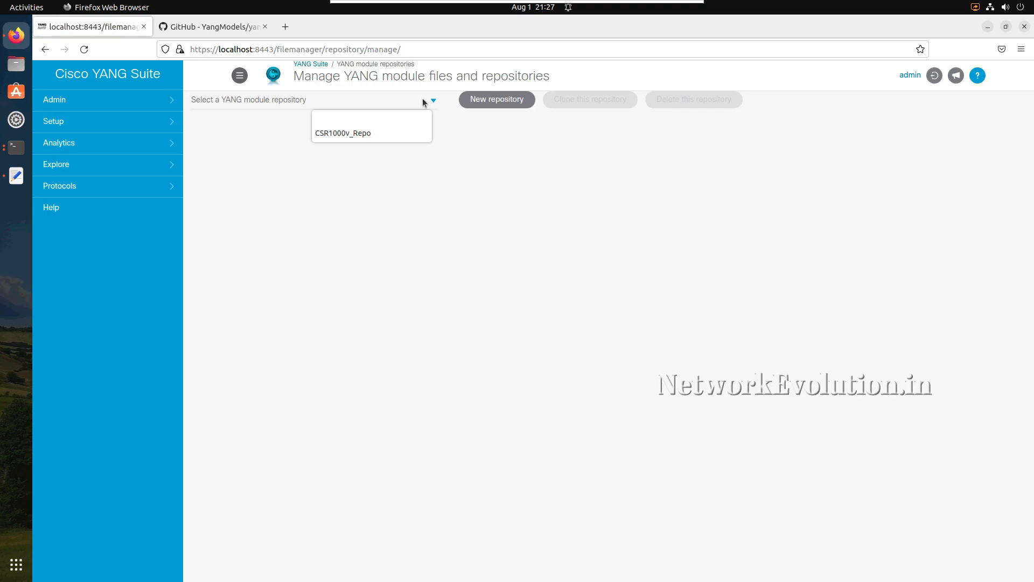
left_click(362, 133)
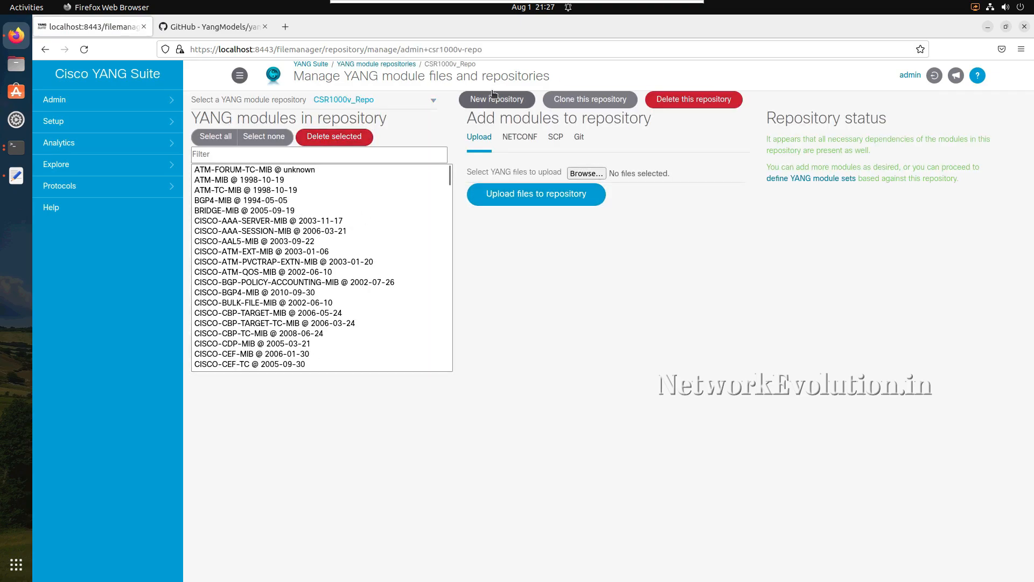
- Create a new repository named NX-OS-Github_9.3.10, consulting the YangModels/yang GitHub page before naming it
left_click(509, 102)
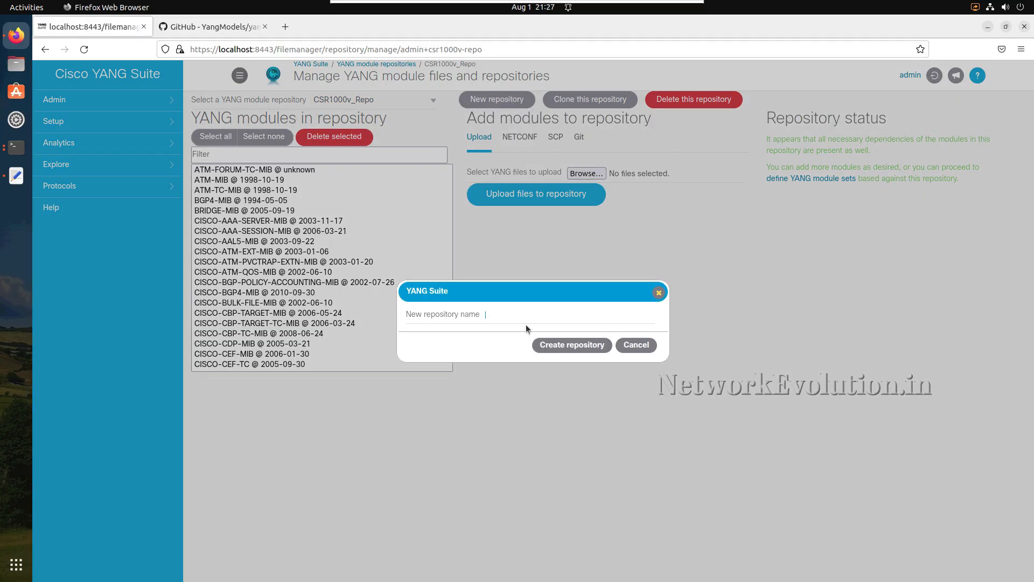
left_click(221, 27)
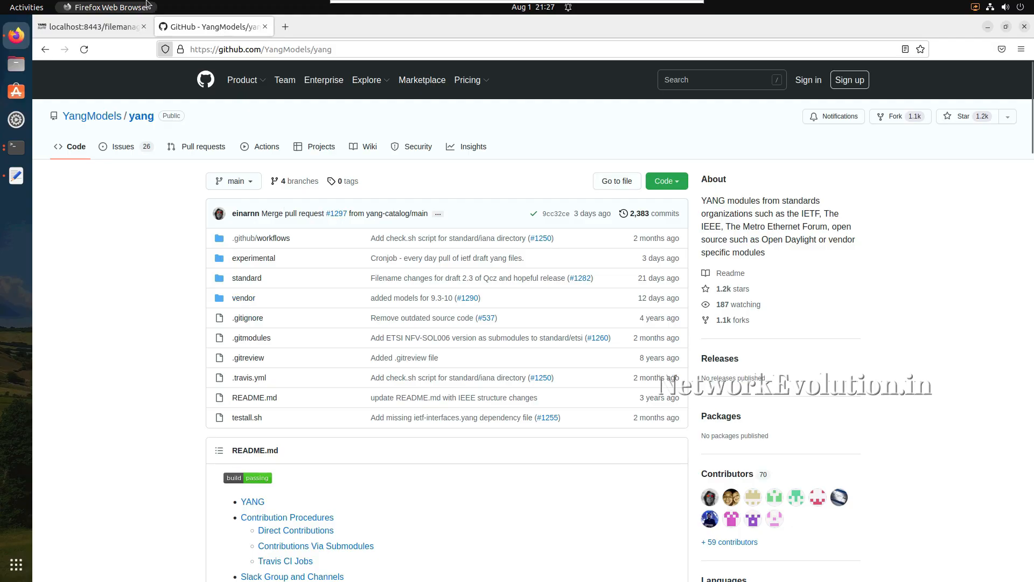
left_click(97, 26)
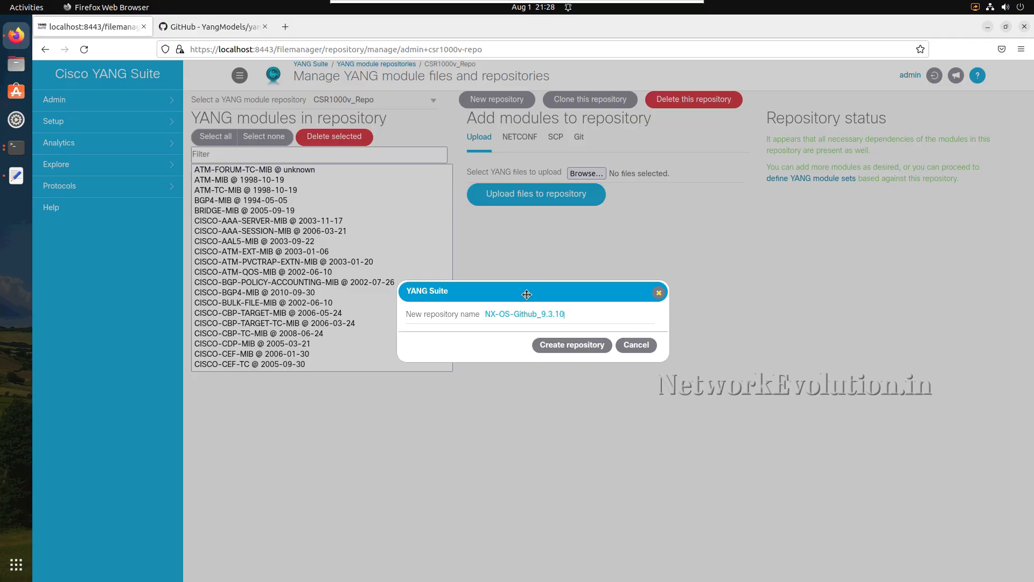
left_click(588, 351)
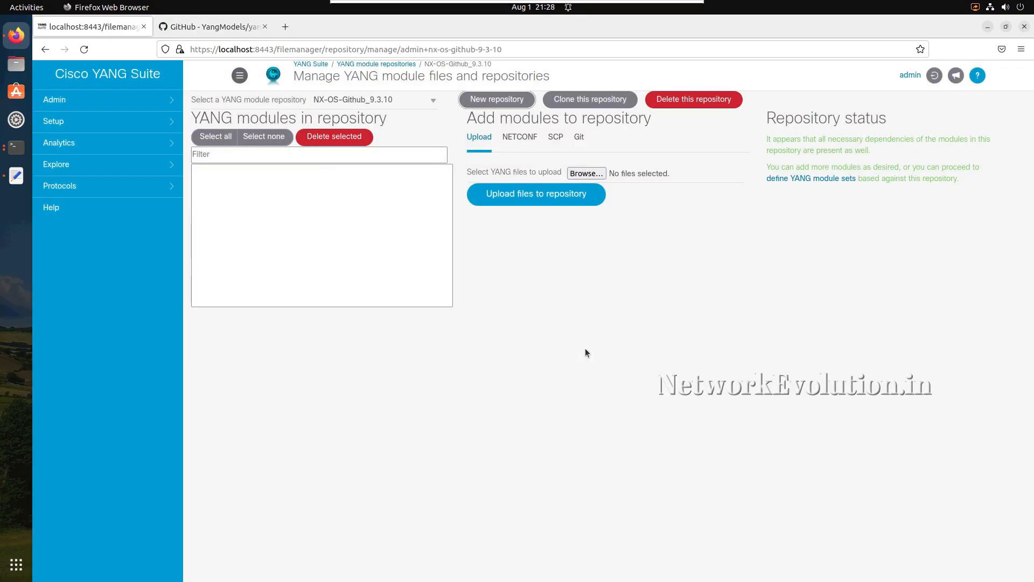
- Choose Git as the module source and set the repository URL to the HTTPS clone address copied from the YangModels/yang GitHub page
left_click(580, 137)
left_click(218, 30)
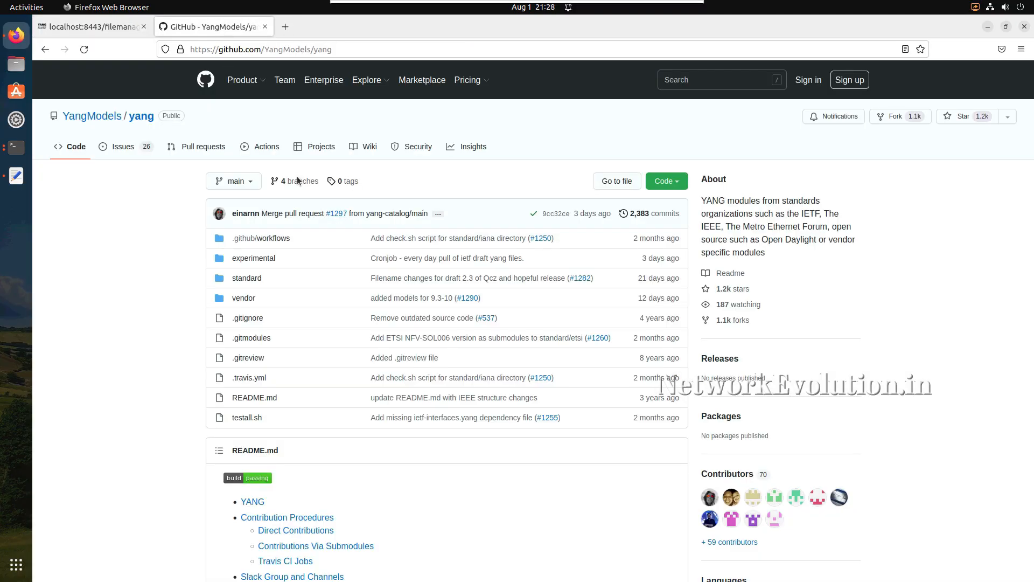
left_click(671, 186)
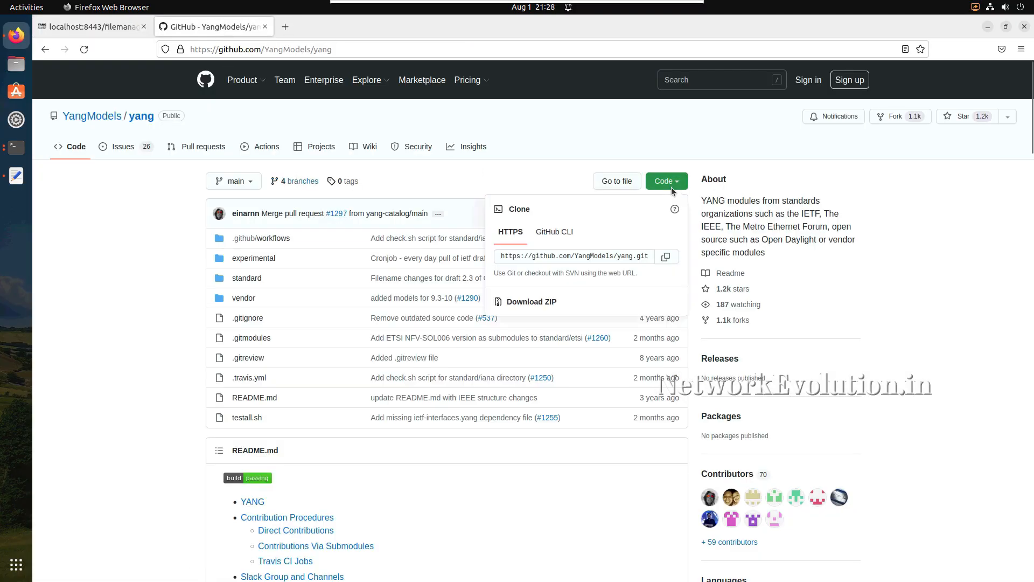
left_click(666, 258)
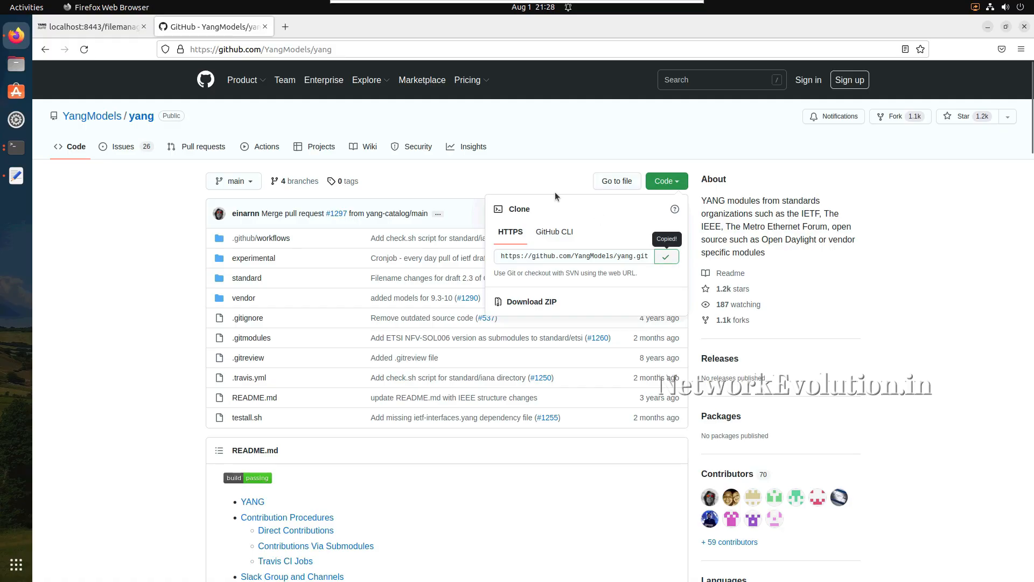
left_click(112, 34)
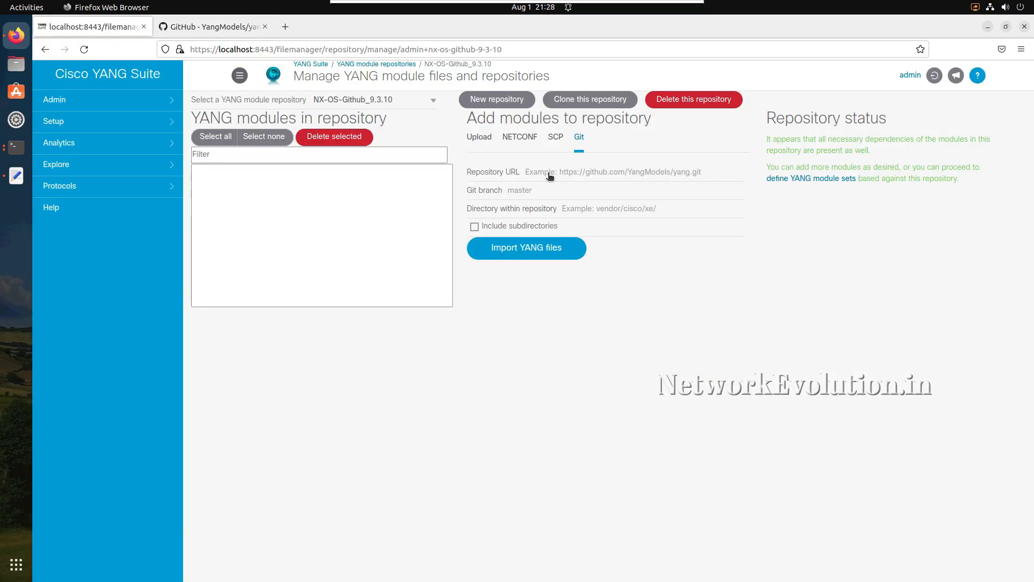
key("ctrl+v")
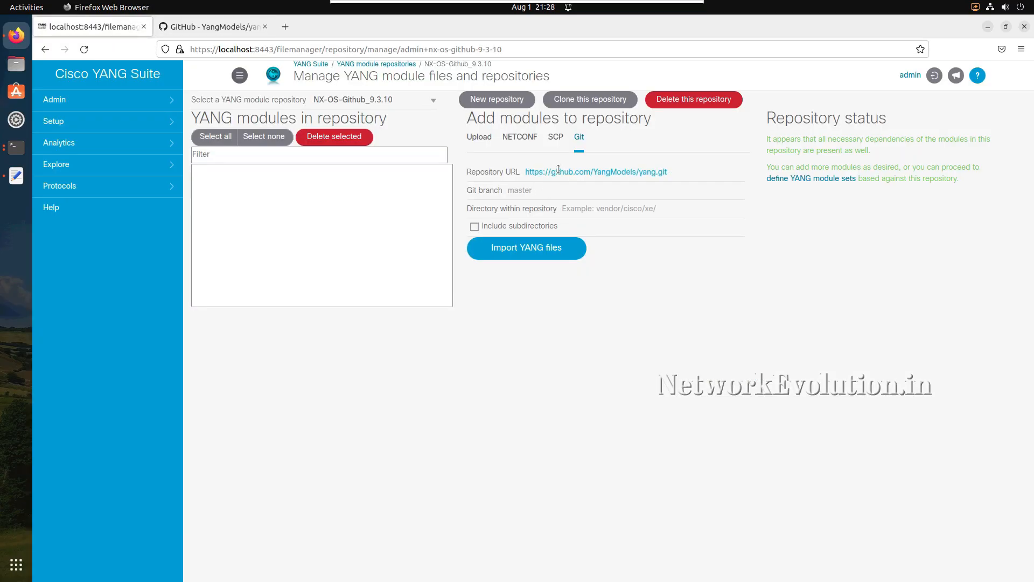
- Check the branch name on the GitHub page, set the Git branch to main, and activate the directory within repository field
left_click(531, 195)
left_click(208, 28)
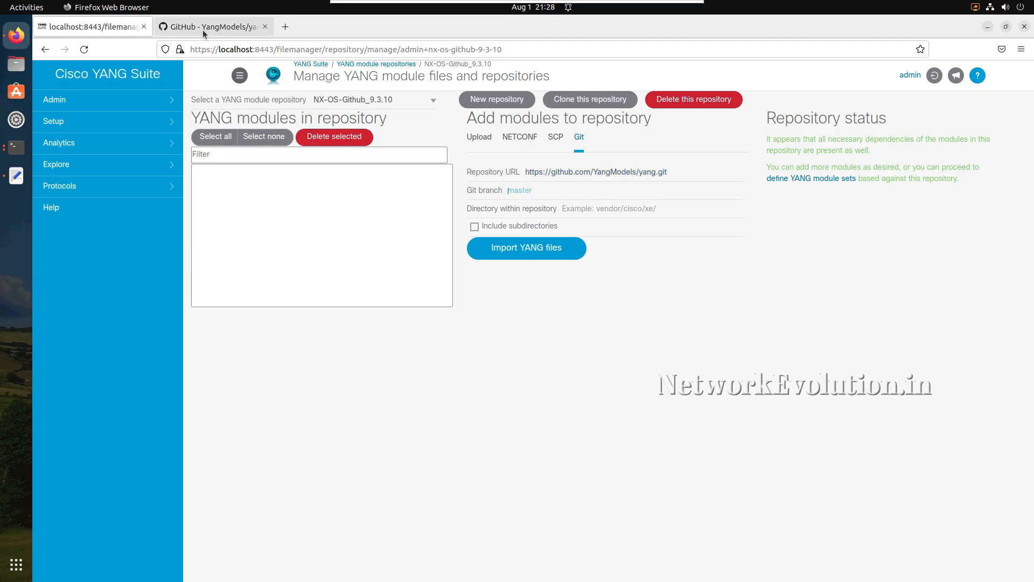
left_click(120, 28)
left_click(526, 194)
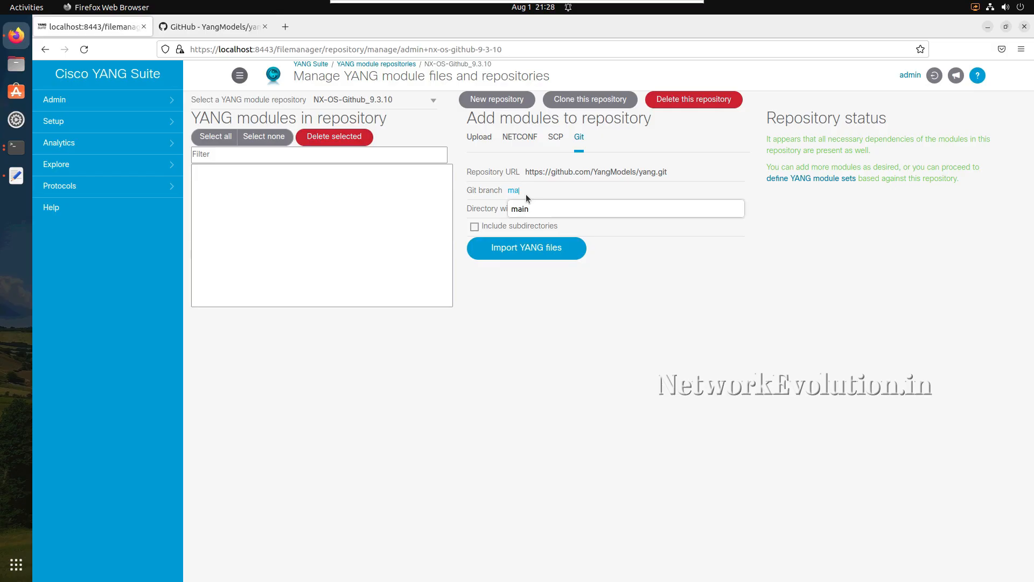
left_click(526, 208)
left_click(497, 214)
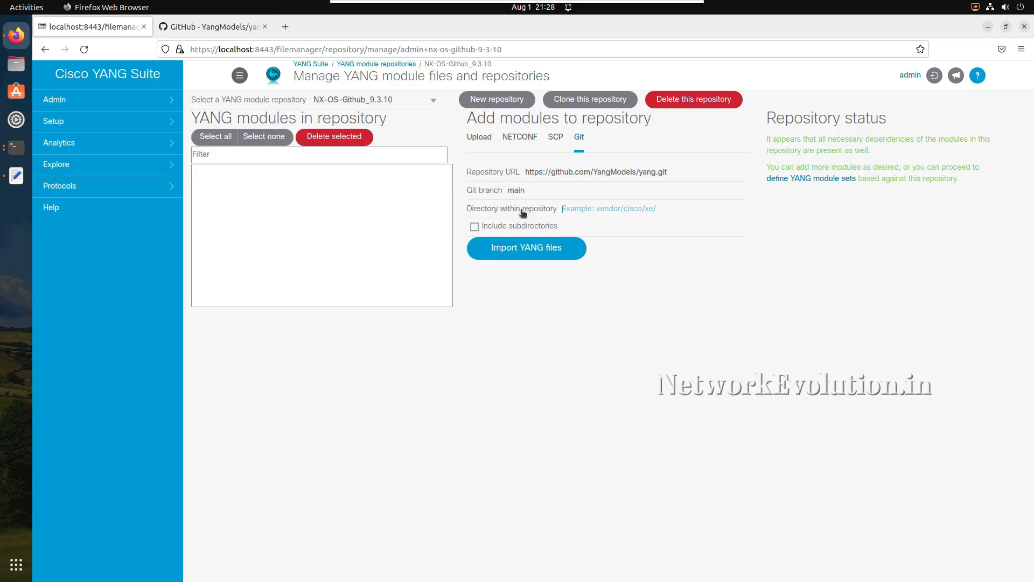
- Browse the YangModels/yang GitHub repository to the NX-OS 9.3-10 folder and copy its path vendor/cisco/nx/9.3-10/
left_click(207, 28)
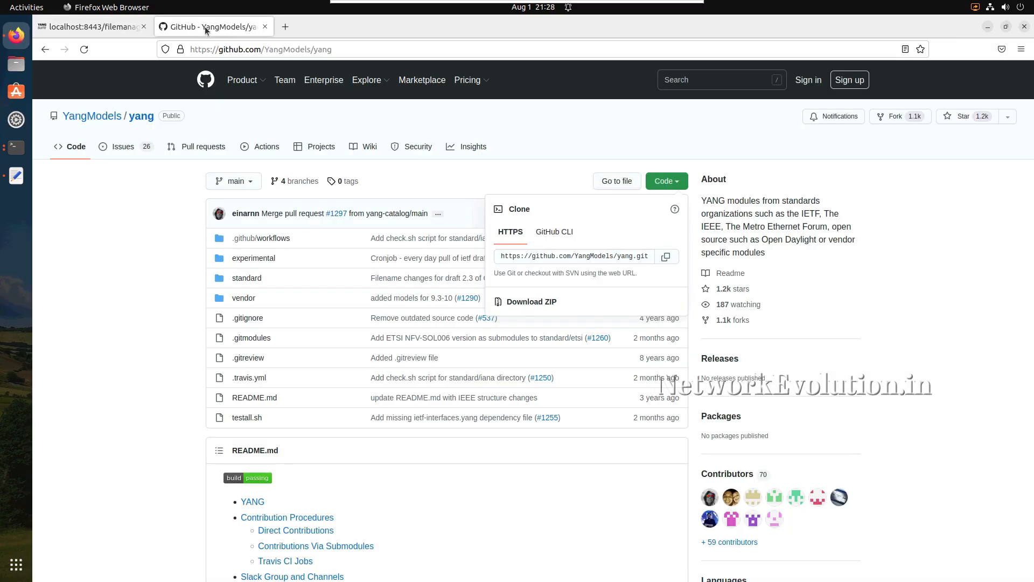
left_click(240, 300)
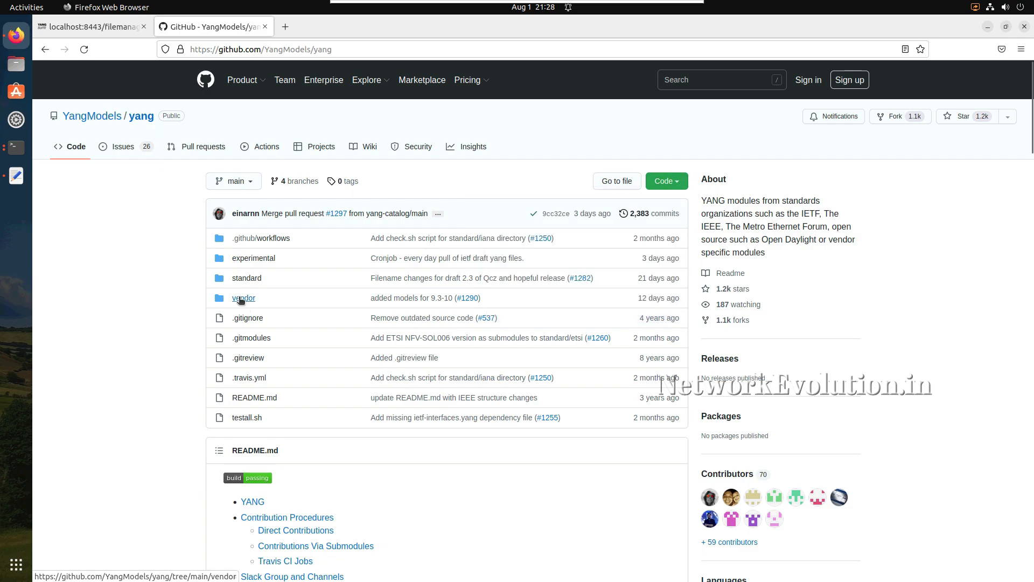
left_click(241, 299)
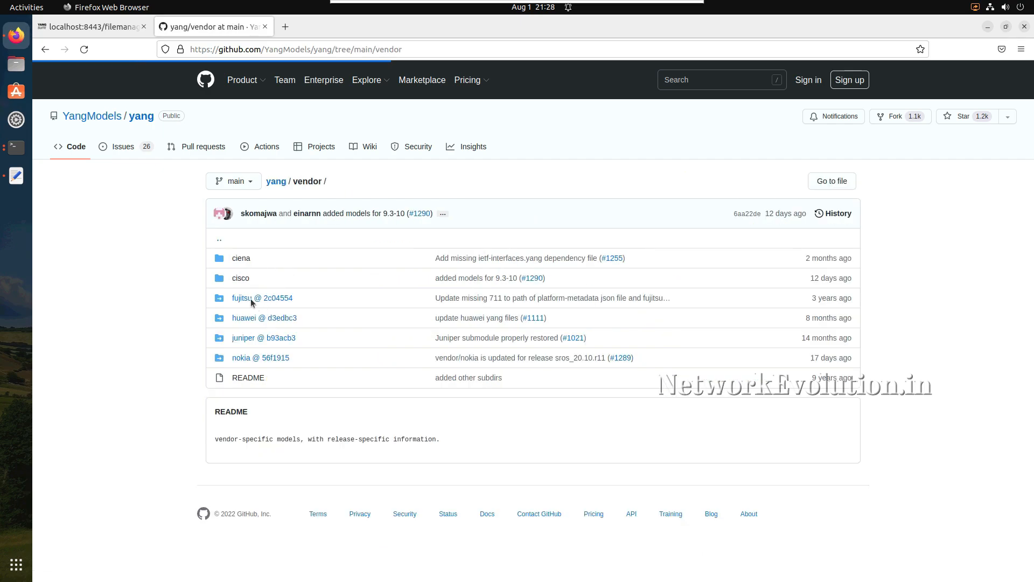
left_click(241, 279)
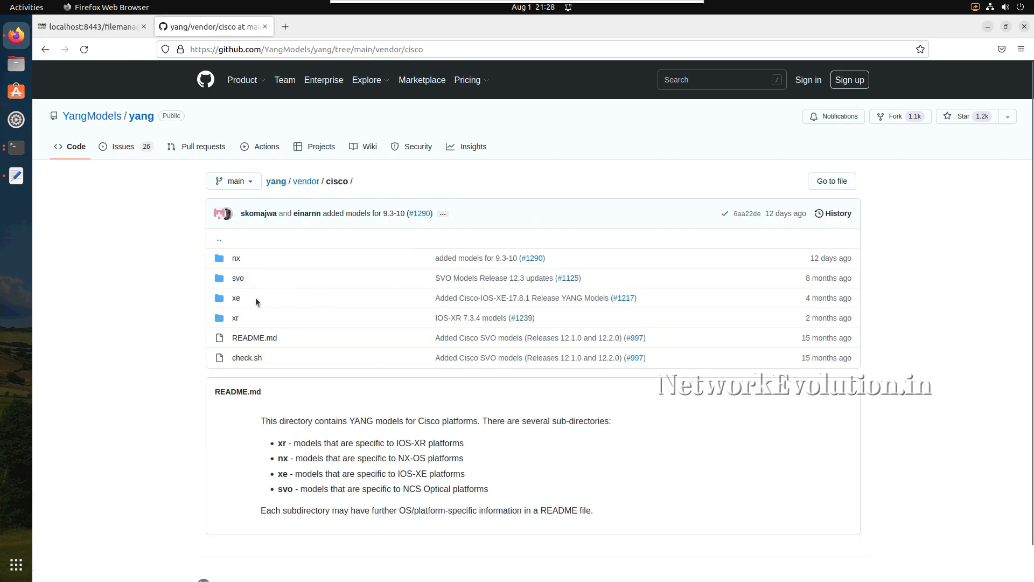
left_click(236, 258)
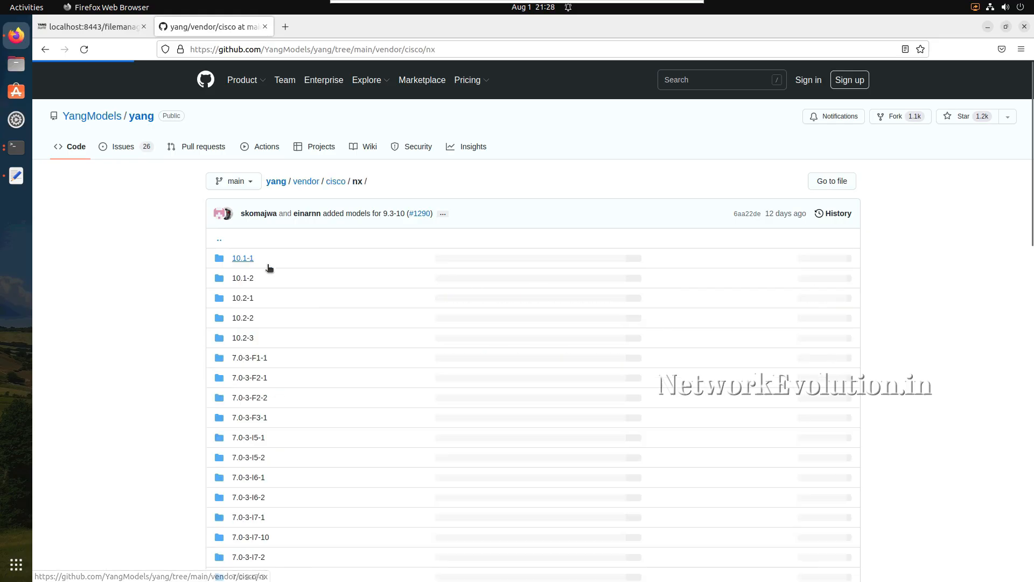
scroll(322, 381, "down", 10)
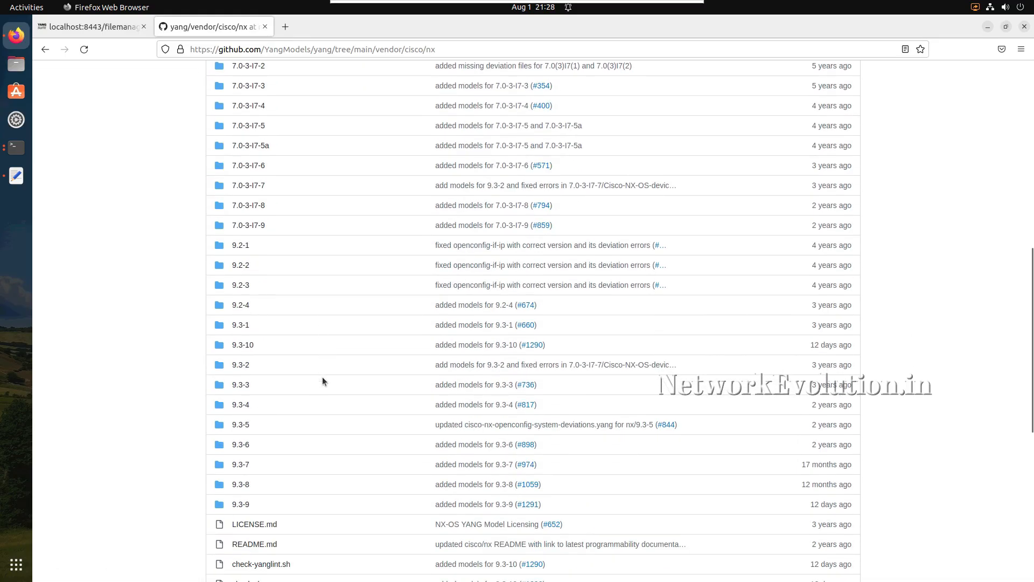
left_click(243, 284)
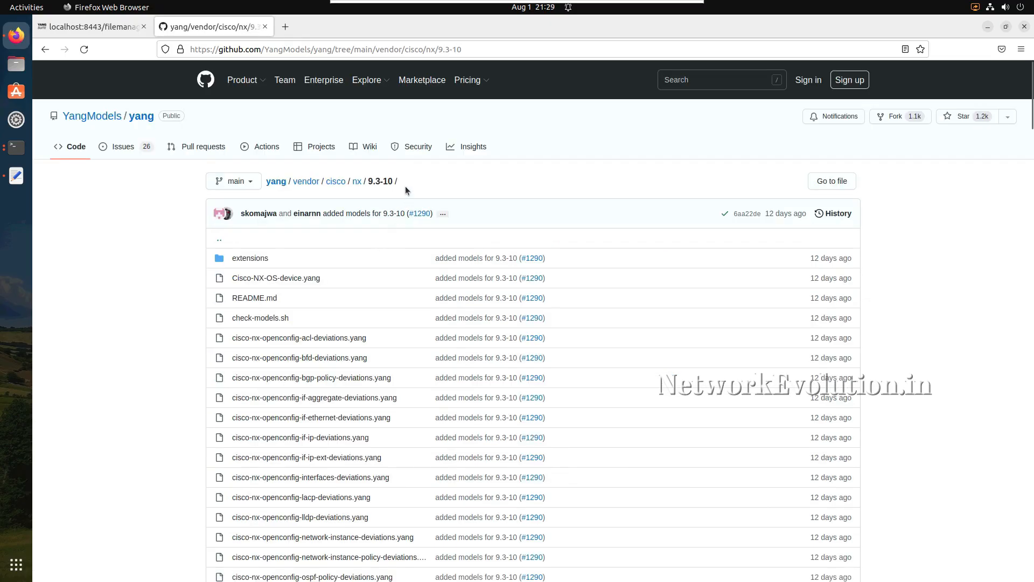
left_click_drag(399, 183, 292, 183)
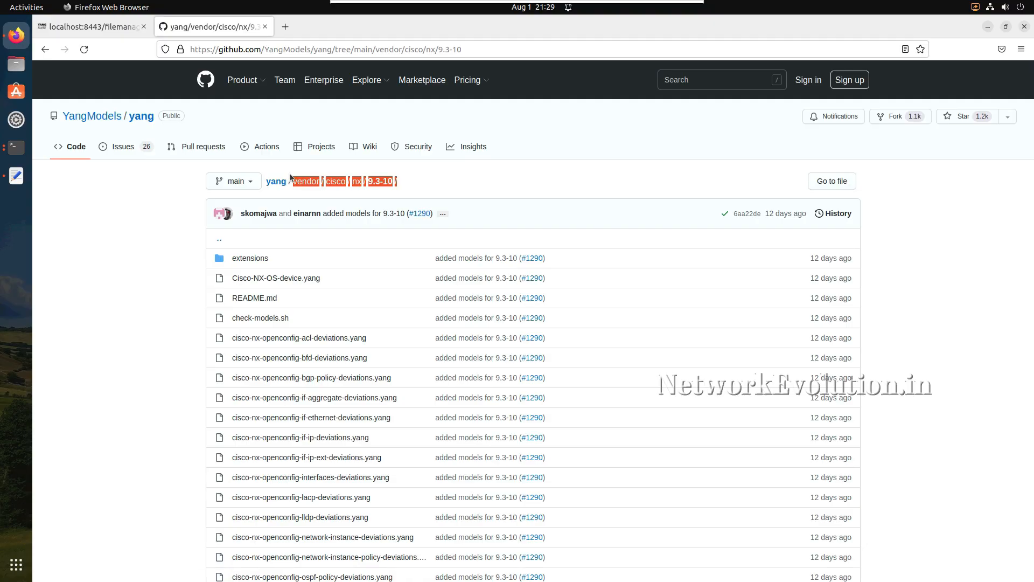
- Back in YANG Suite, set the directory within repository to vendor/cisco/nx/9.3-10/, include subdirectories, and import the YANG files
left_click(109, 32)
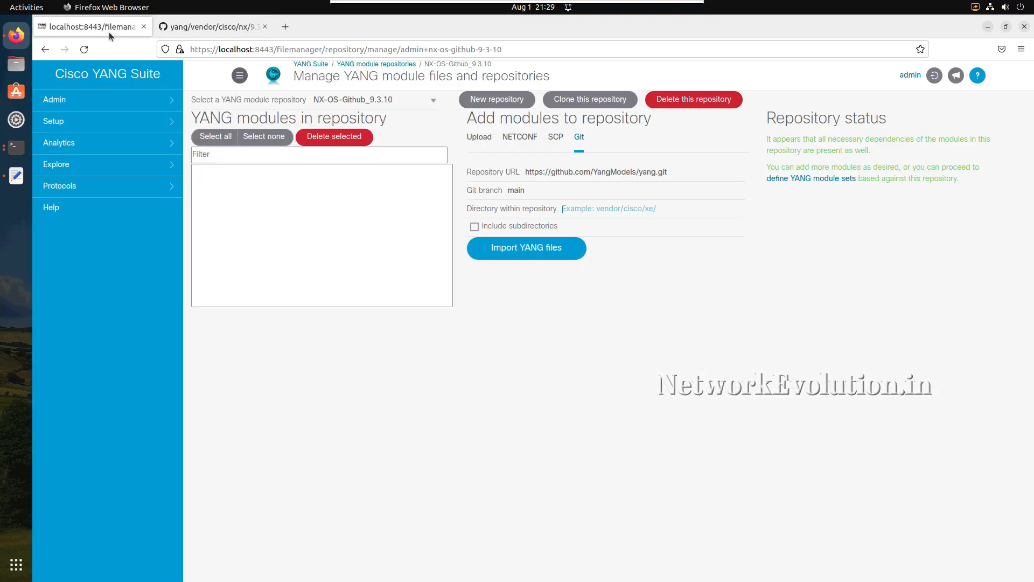
left_click(591, 210)
key("ctrl+v")
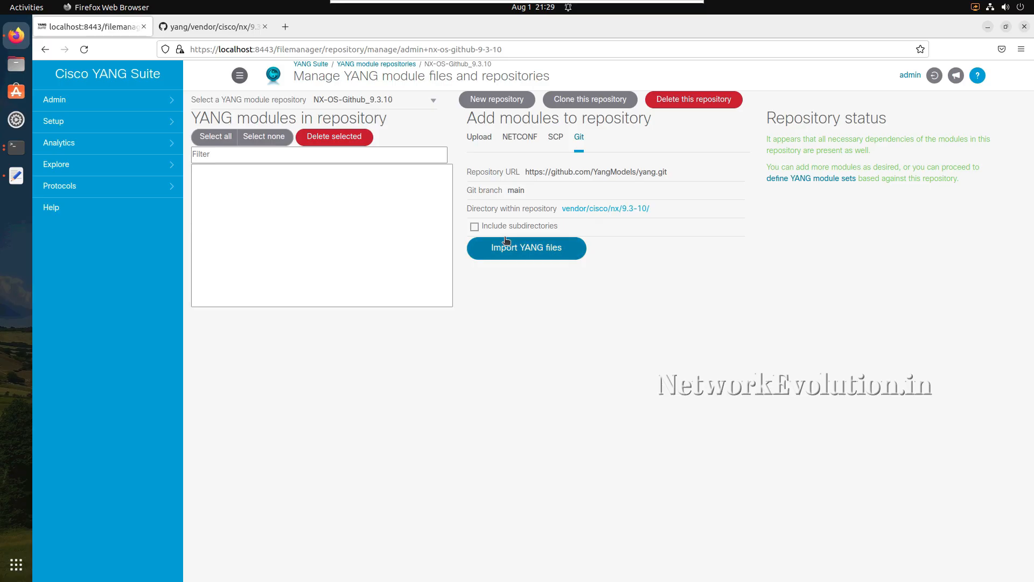
left_click(474, 227)
left_click(530, 249)
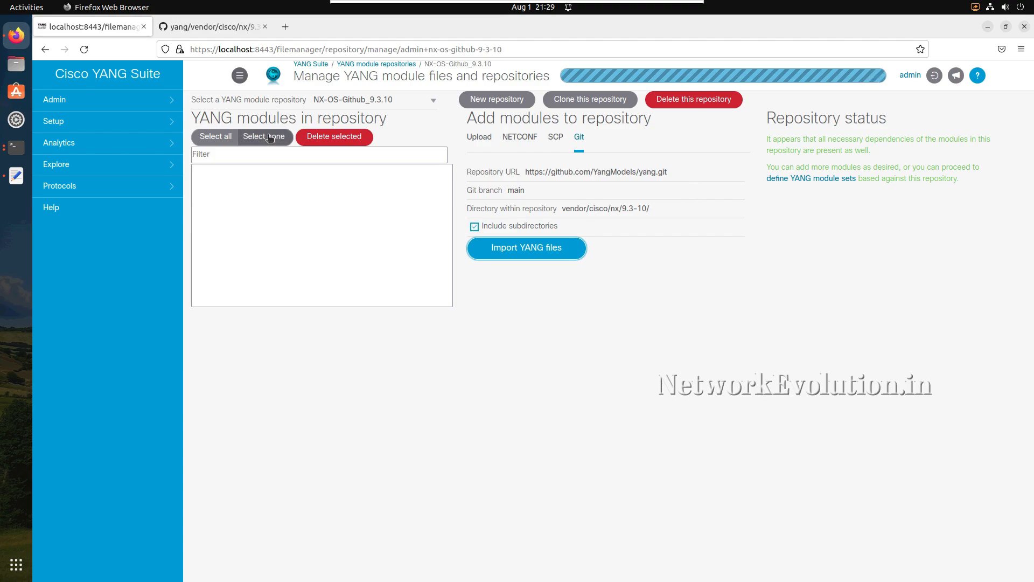
- Monitor the Git import in the terminal's Docker log, then return to YANG Suite and dismiss the import result message
left_click(17, 147)
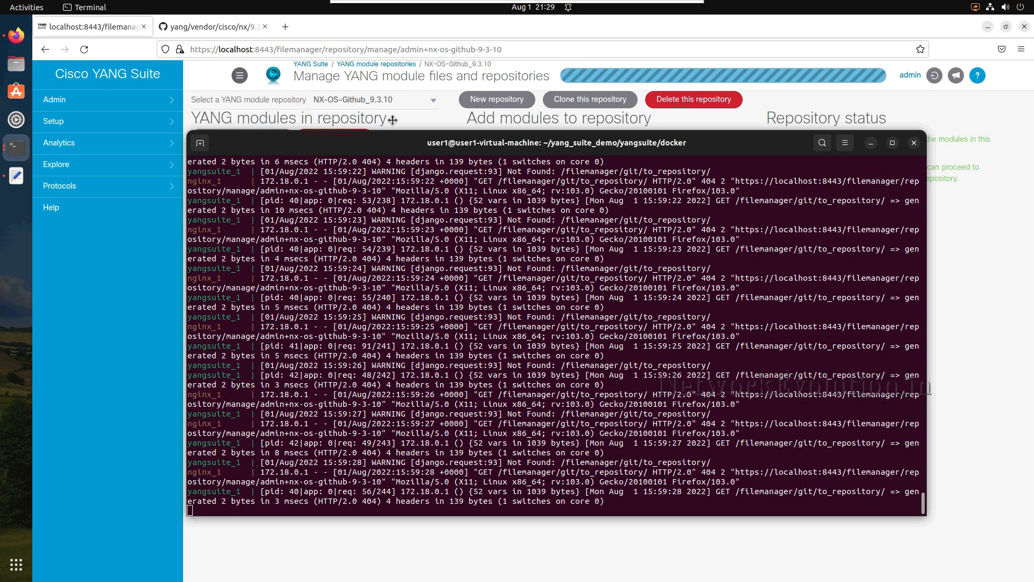
left_click_drag(392, 120, 375, 75)
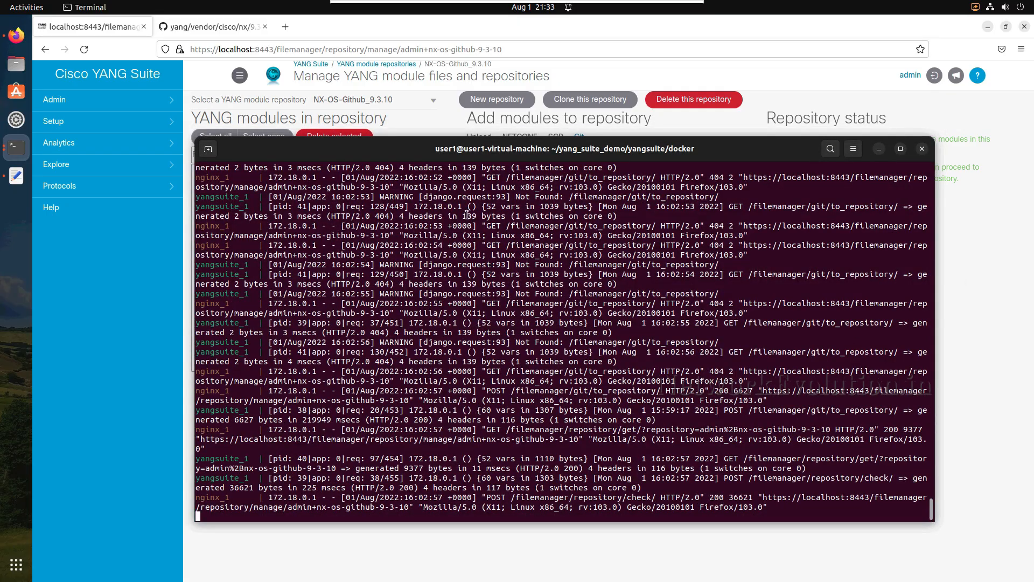
left_click(882, 148)
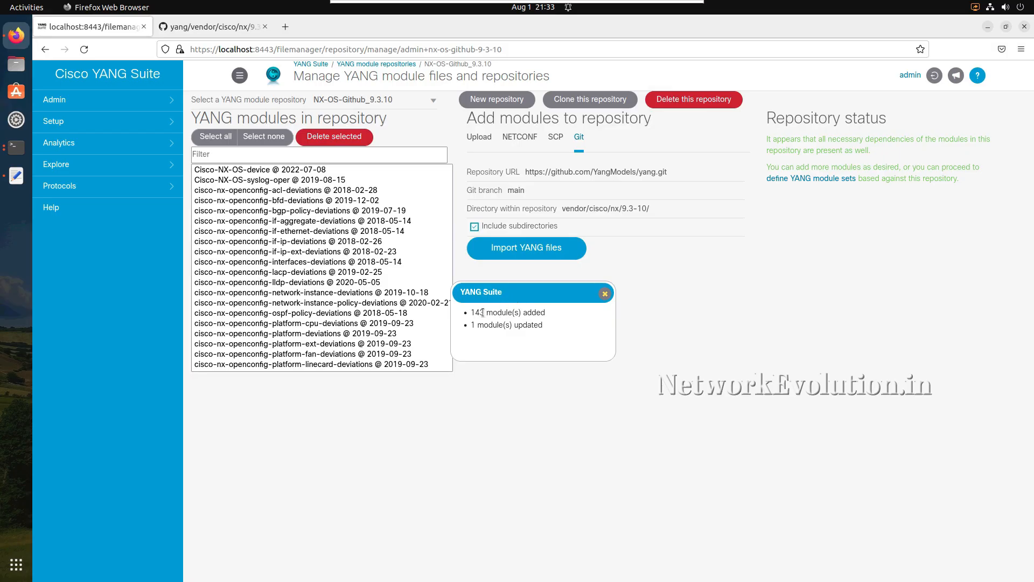
left_click_drag(483, 312, 527, 313)
left_click(603, 294)
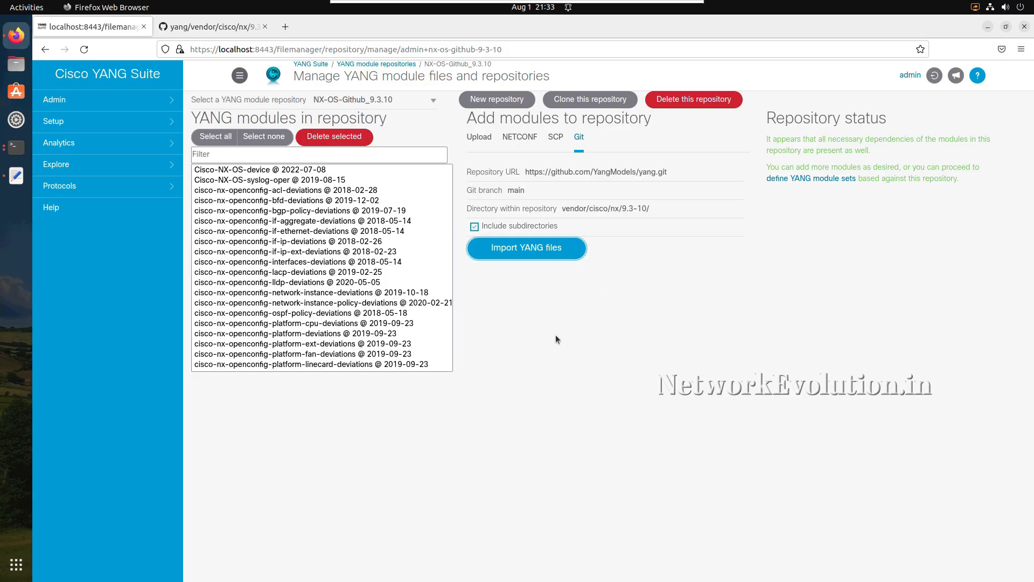
- Reopen the YANG files and repositories page and view the modules of CSR1000v_Repo and NX-OS-Github_9.3.10
left_click(86, 123)
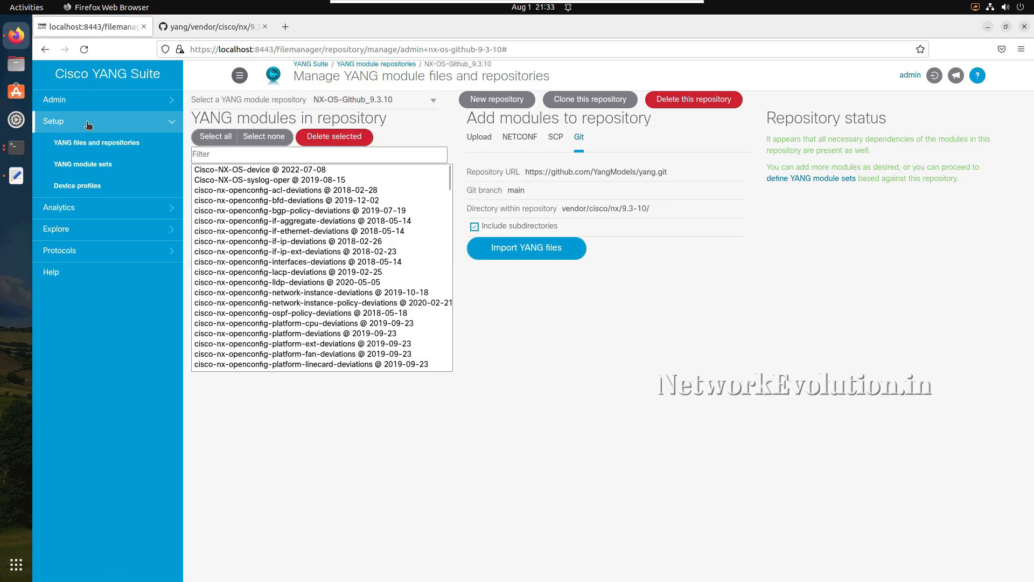
left_click(89, 150)
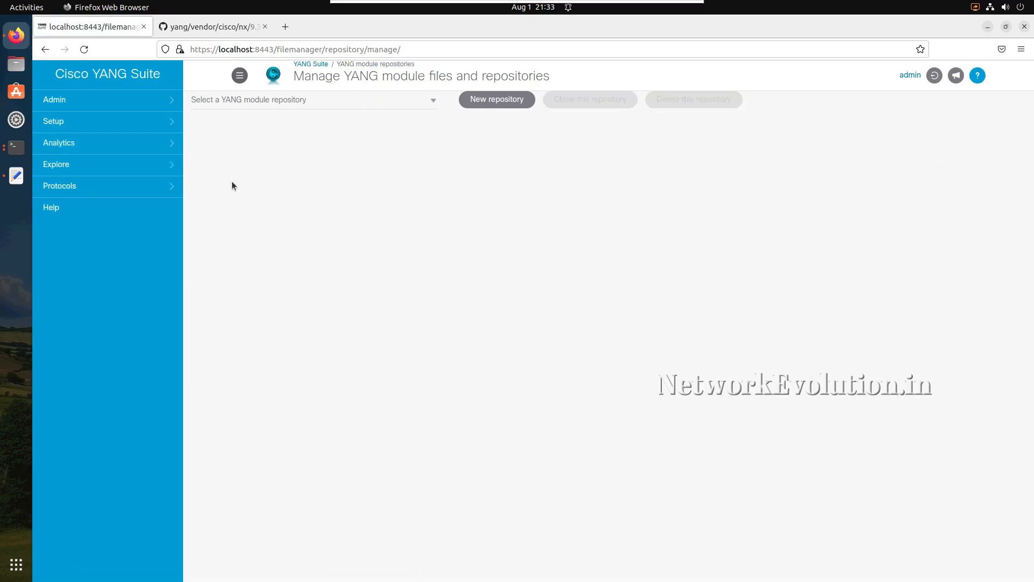
left_click(430, 109)
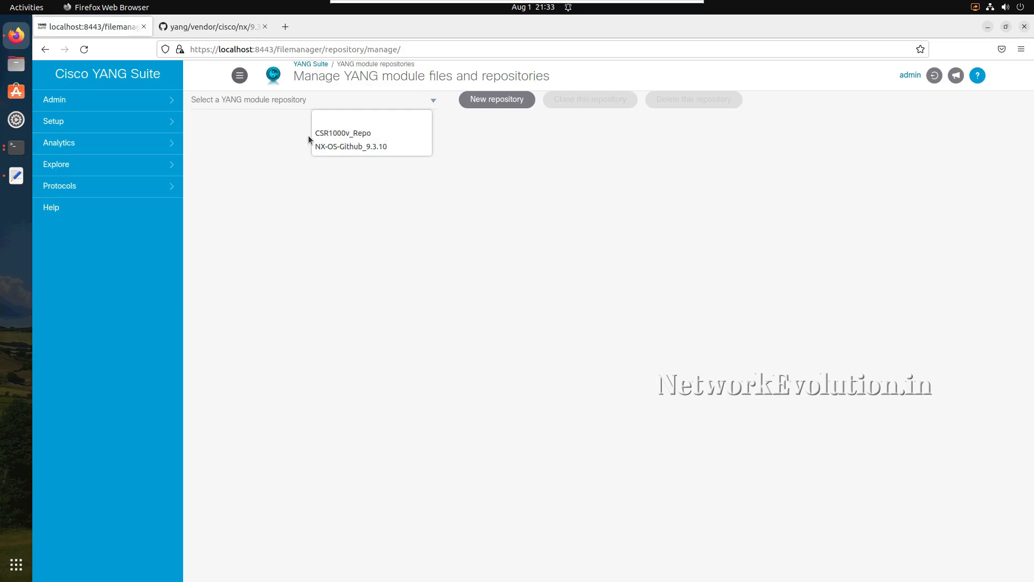
left_click(362, 130)
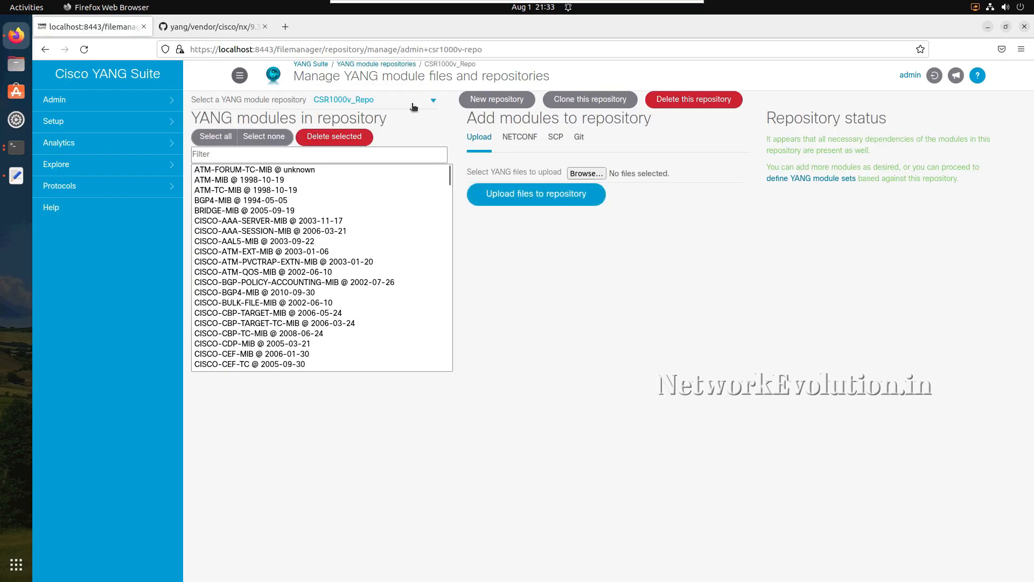
left_click(412, 106)
left_click(372, 146)
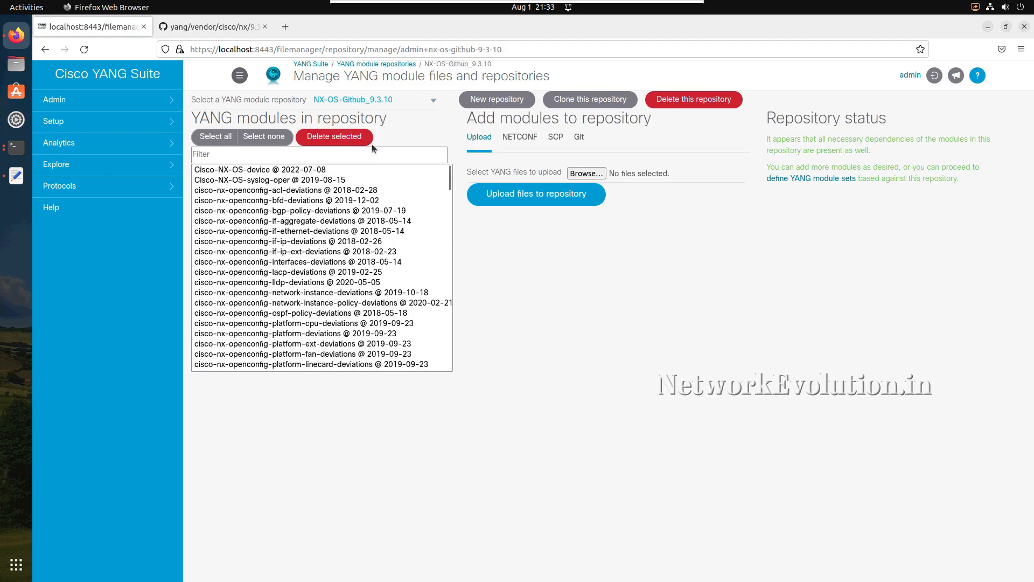
- On the YANG module sets page, create a YANG set named IOS_XR-Native-Set associated with the CSR1000v_Repo repository
left_click(68, 123)
left_click(79, 165)
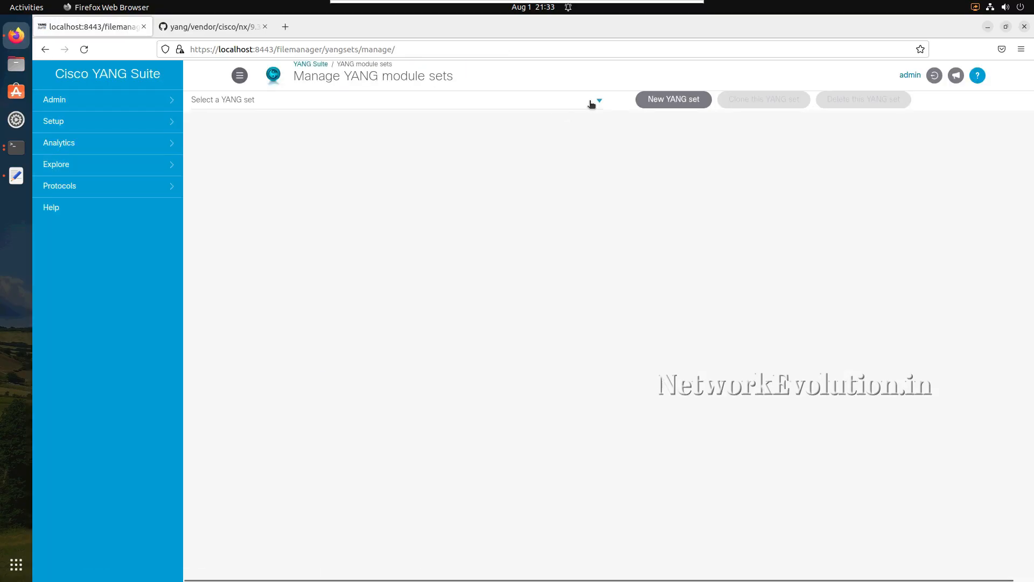
left_click(591, 104)
left_click(412, 193)
left_click(674, 107)
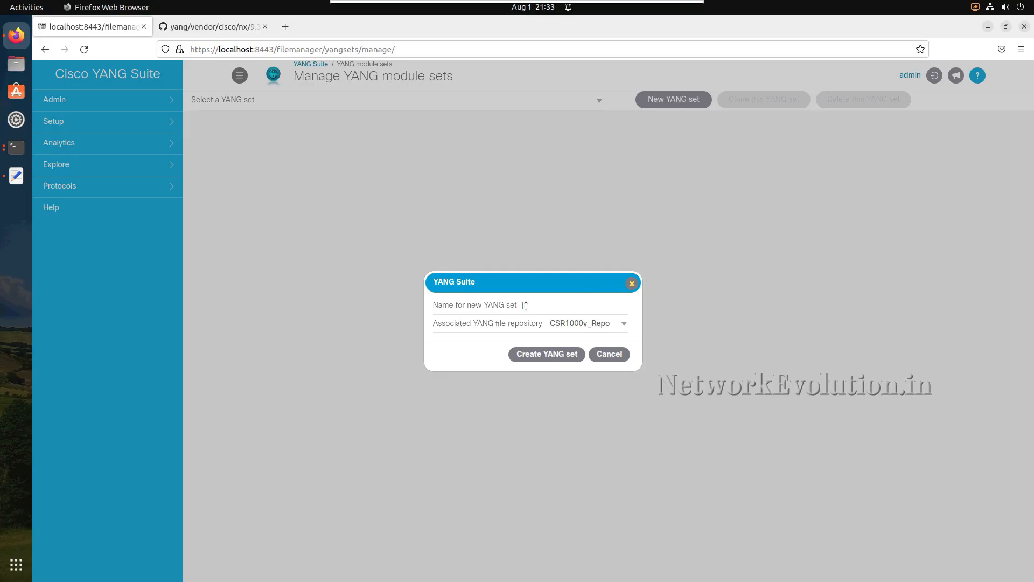
type("IOS_XR-Native-Set")
left_click(596, 322)
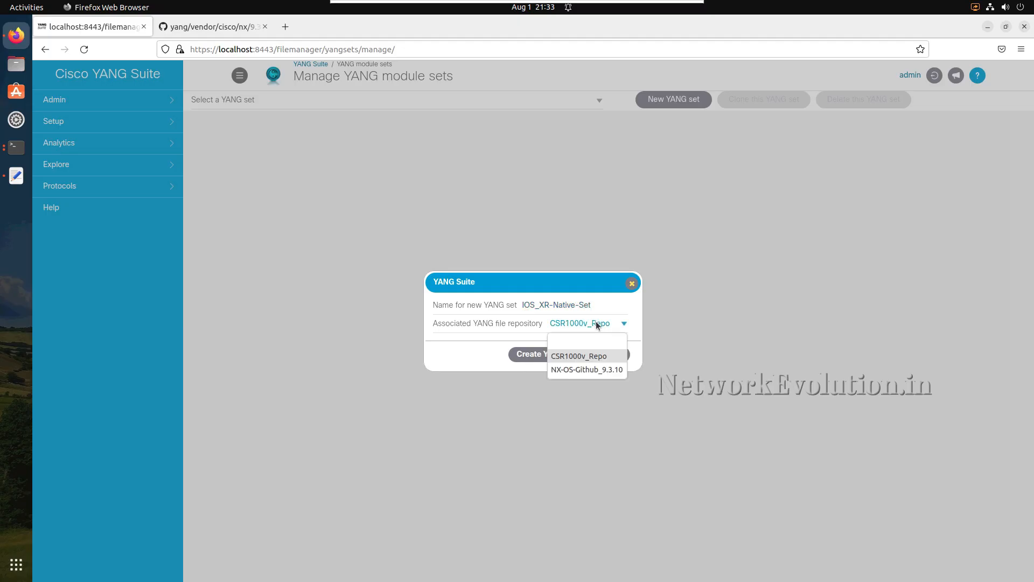
left_click(583, 356)
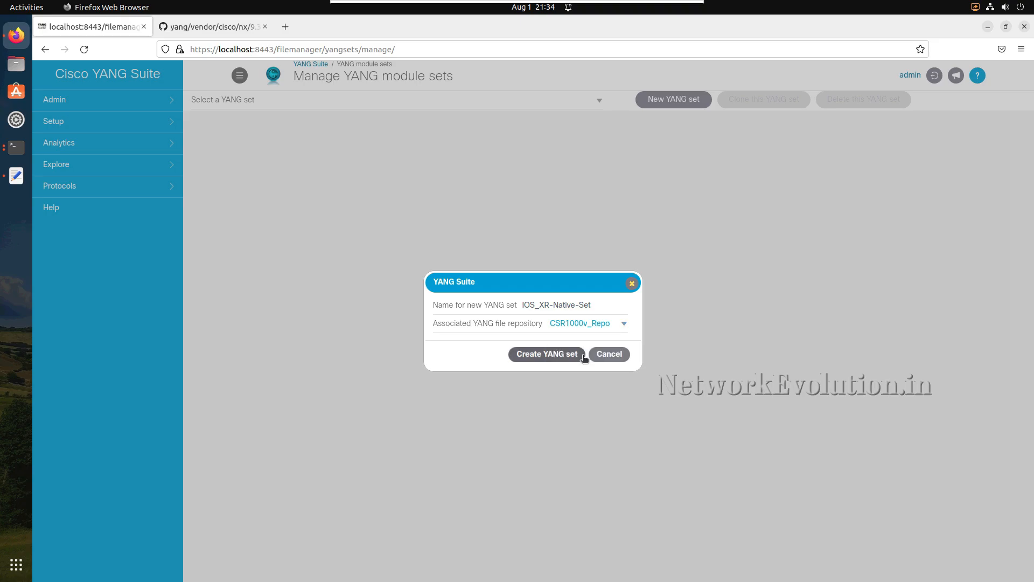
left_click(552, 351)
- Filter the repository's additional modules by "native" and add Cisco-IOS-XE-native @ 2020-07-02 to the YANG set
left_click(528, 162)
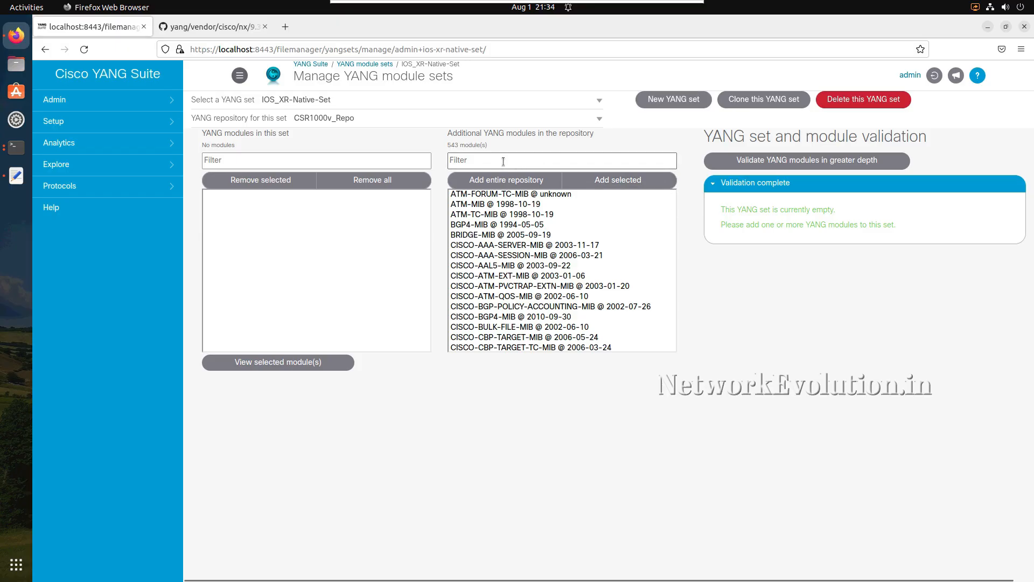
type("native")
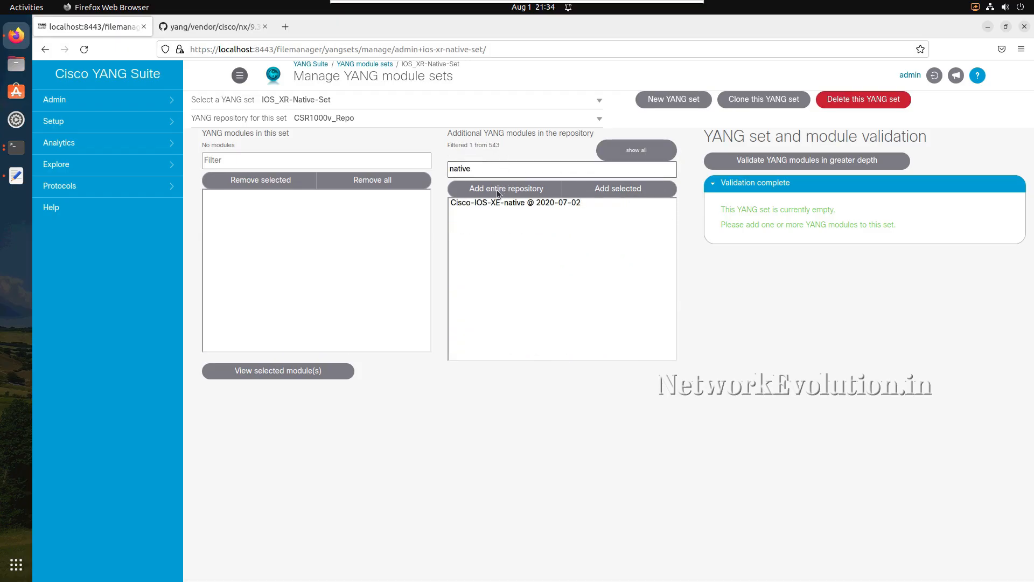
left_click(496, 203)
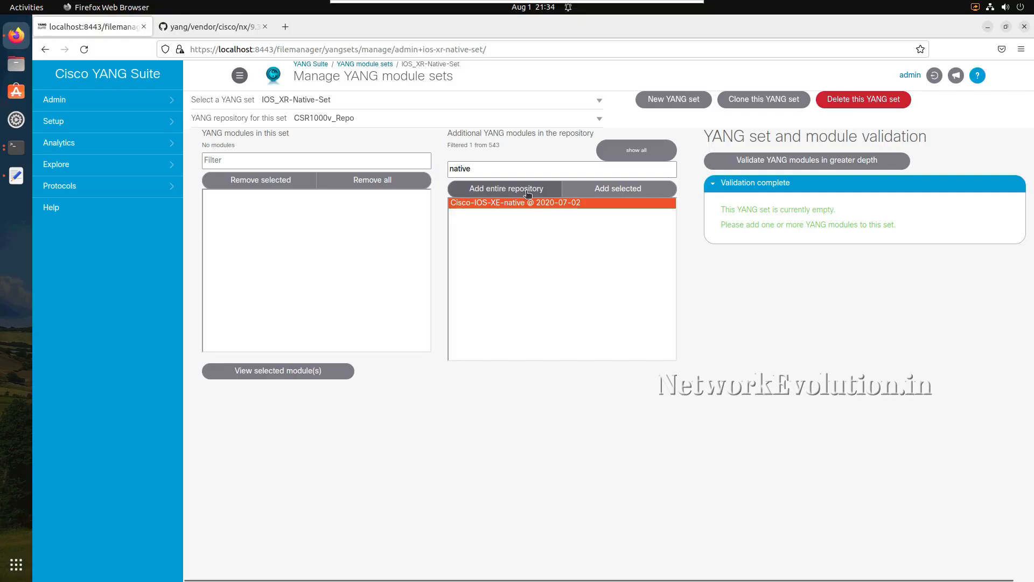
left_click(613, 190)
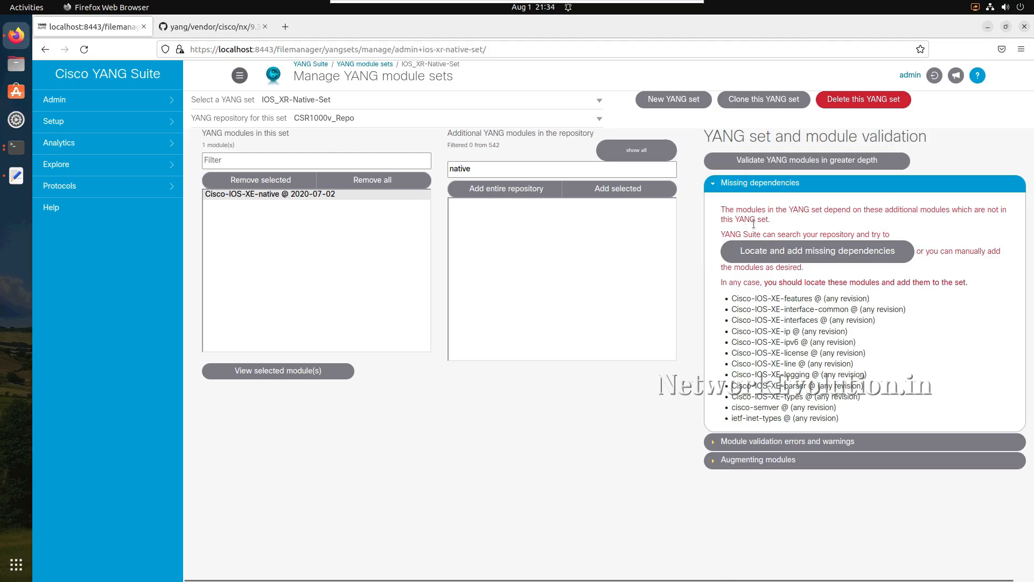
- Review the missing dependencies of the Cisco-IOS-XE-native module, and have YANG Suite locate and add them to the set
left_click_drag(730, 209, 762, 231)
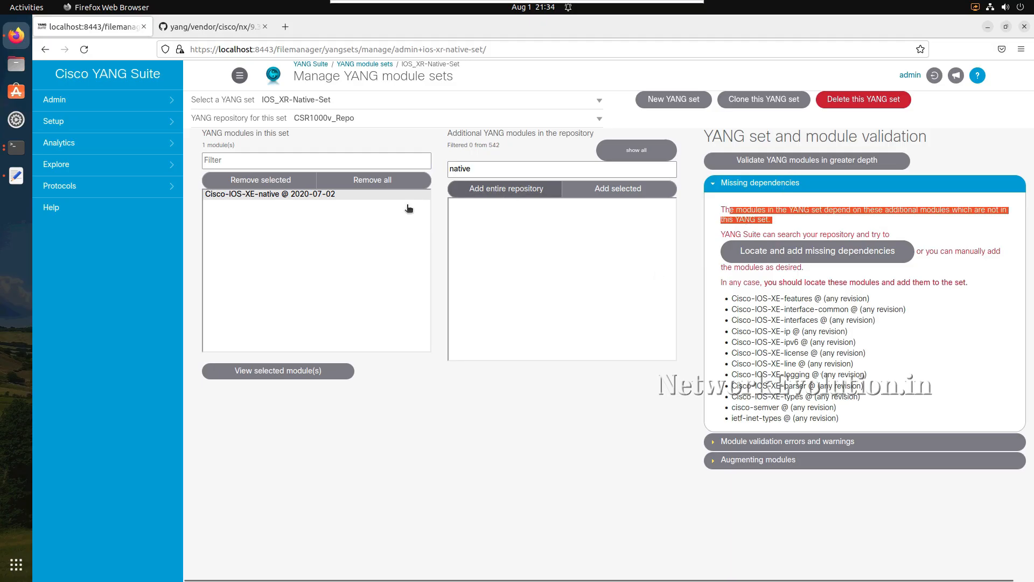
left_click(279, 195)
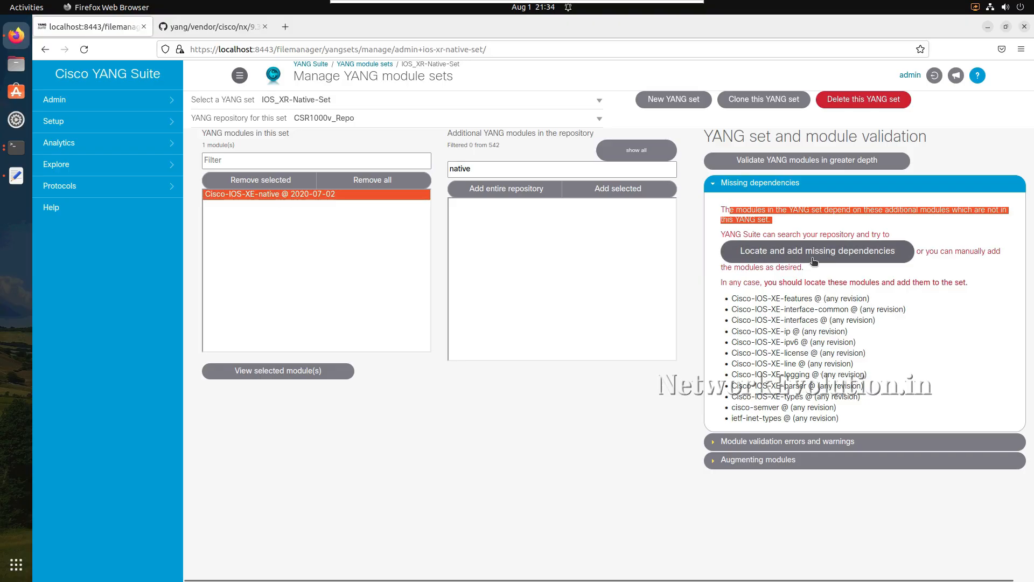
left_click(840, 254)
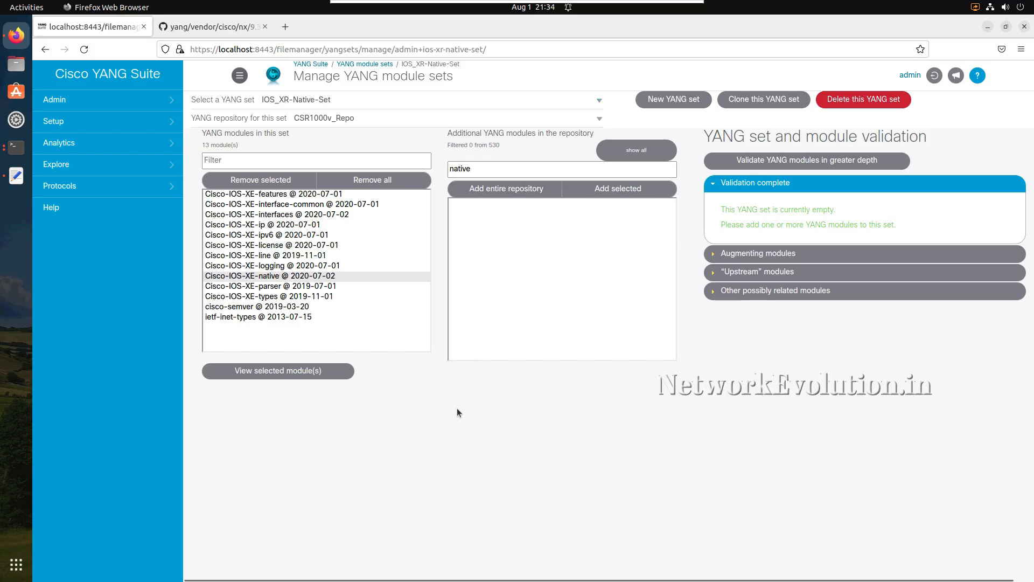
- Reopen the YANG module sets page and check the list of available YANG sets
left_click(90, 128)
left_click(87, 147)
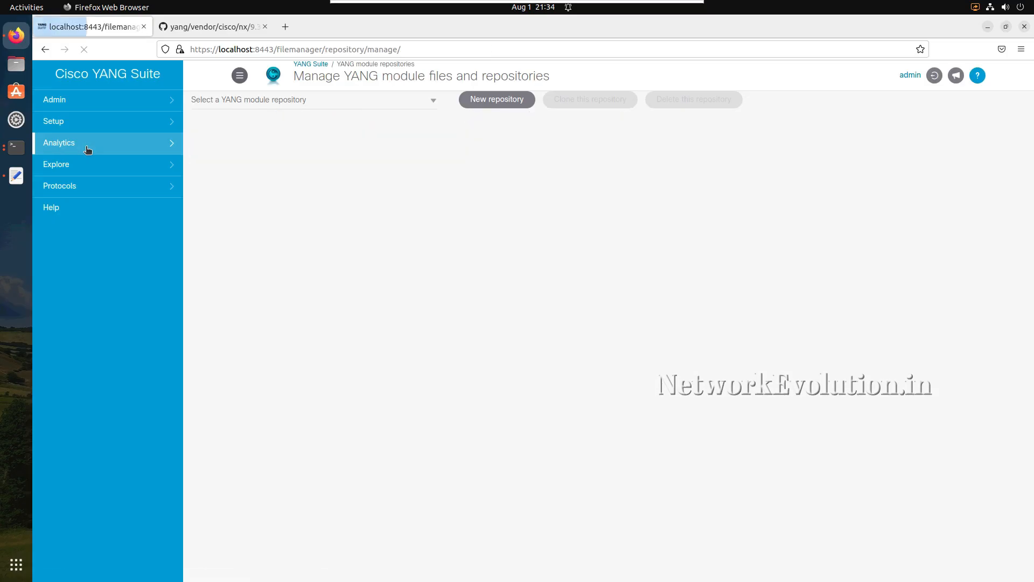
left_click(81, 122)
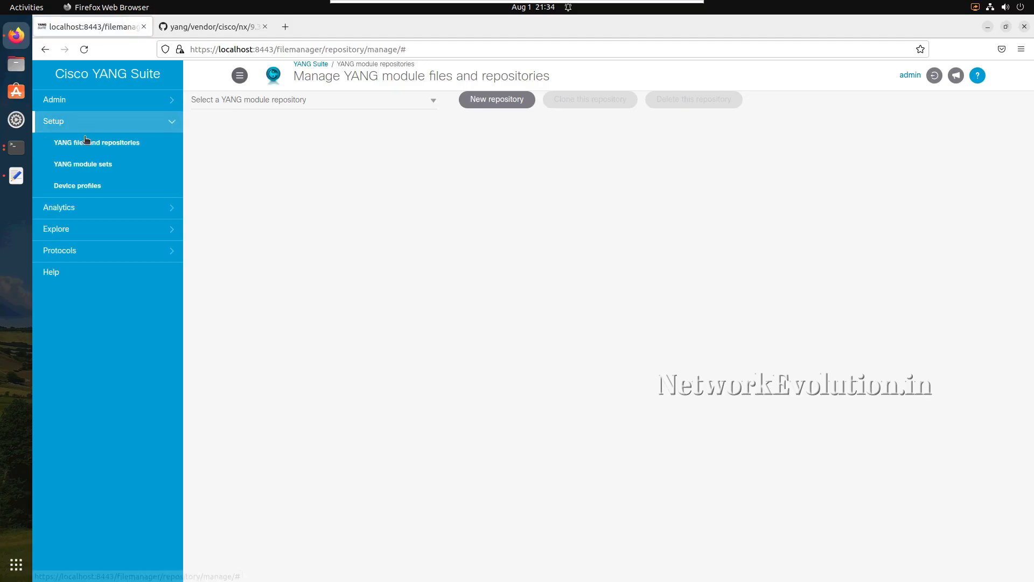
left_click(90, 167)
left_click(340, 103)
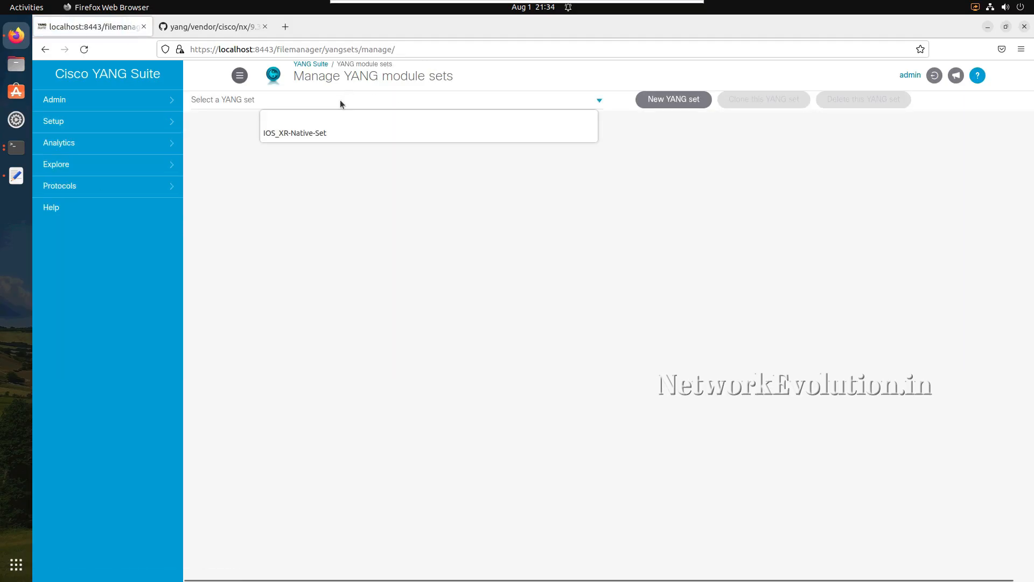
left_click(274, 193)
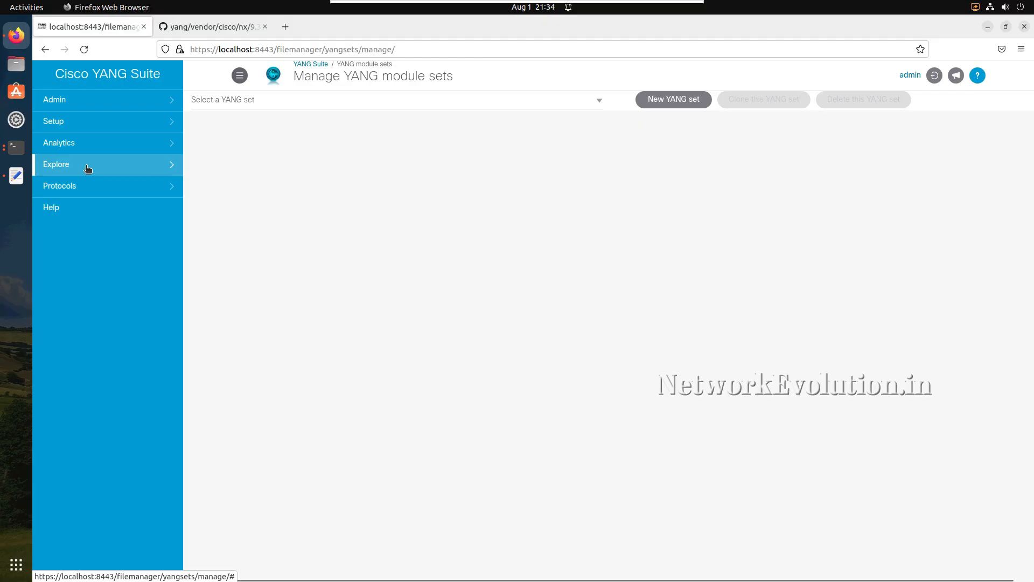
- On the Explore YANG page, choose the YANG set IOS_XR-Native-Set and load its Cisco-IOS-XE-native module
left_click(87, 169)
left_click(87, 192)
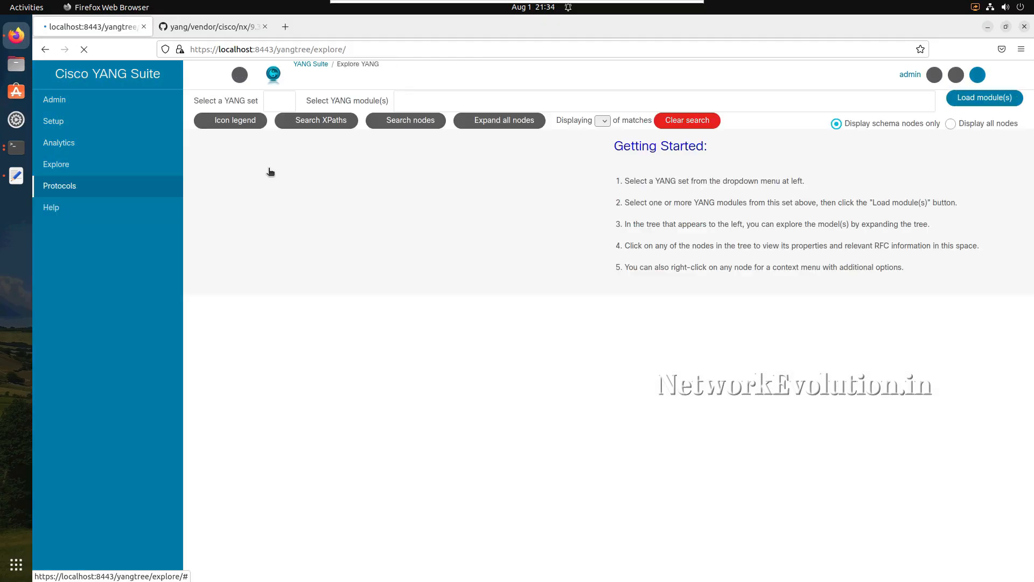
left_click(329, 104)
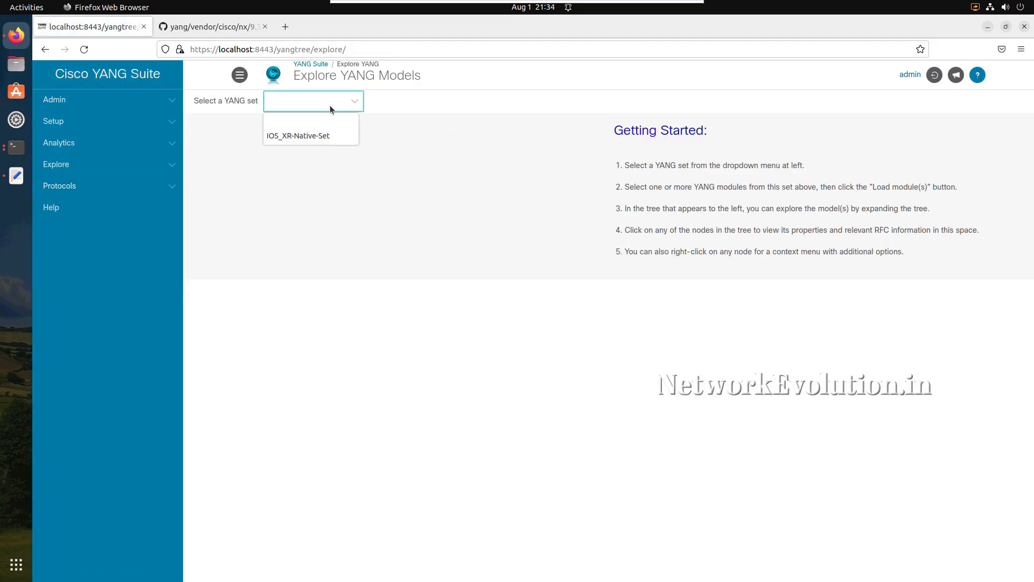
left_click(321, 137)
left_click(505, 93)
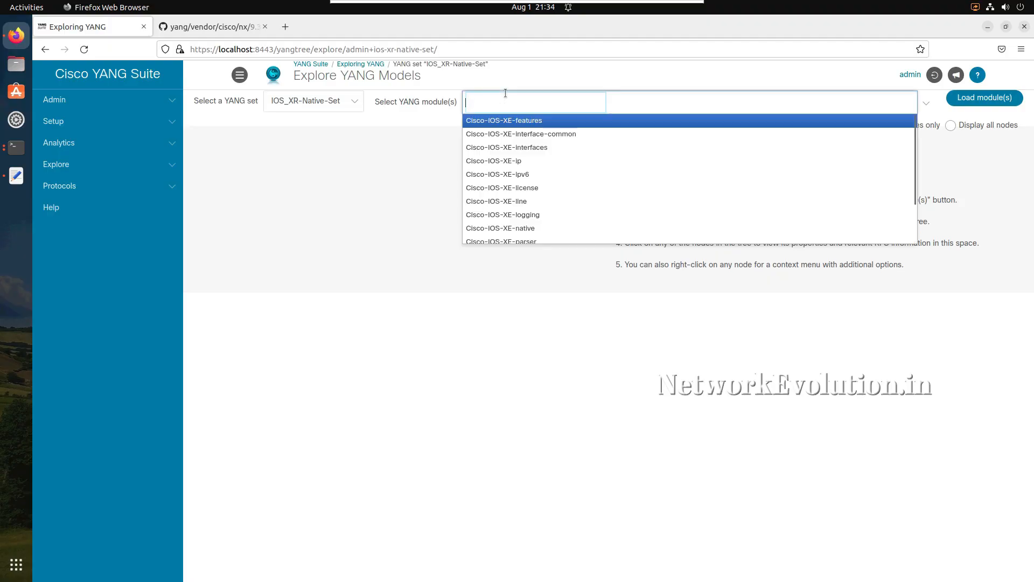
type("na")
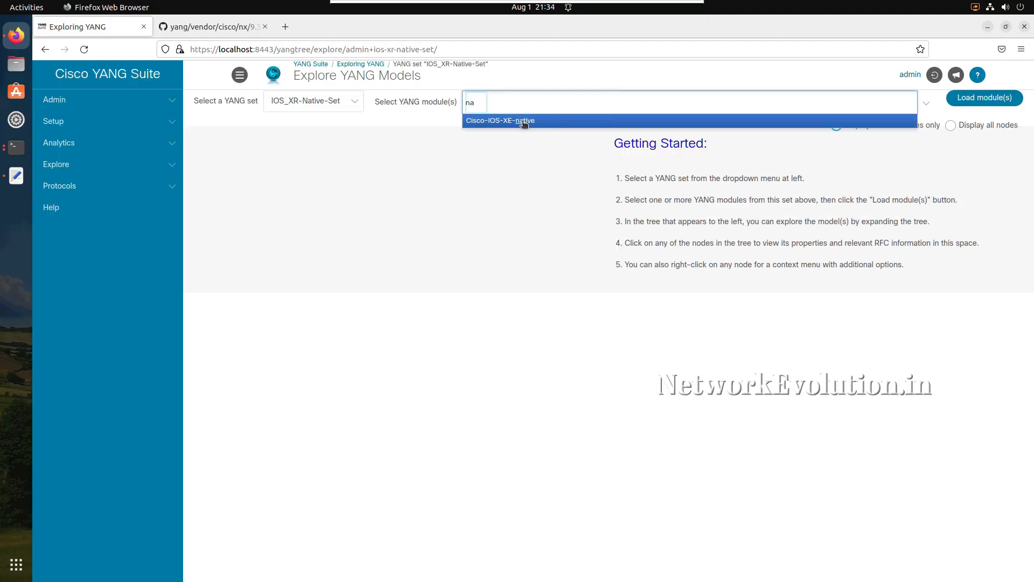
left_click(525, 123)
left_click(981, 103)
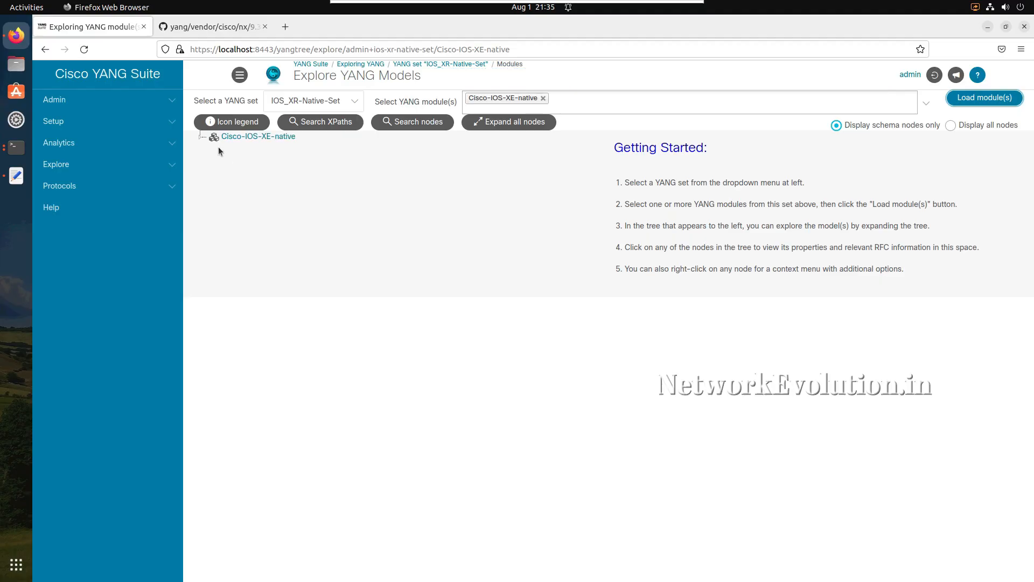
- Expand the Cisco-IOS-XE-native tree through native and ip to the route container, and open that container's properties
left_click(200, 139)
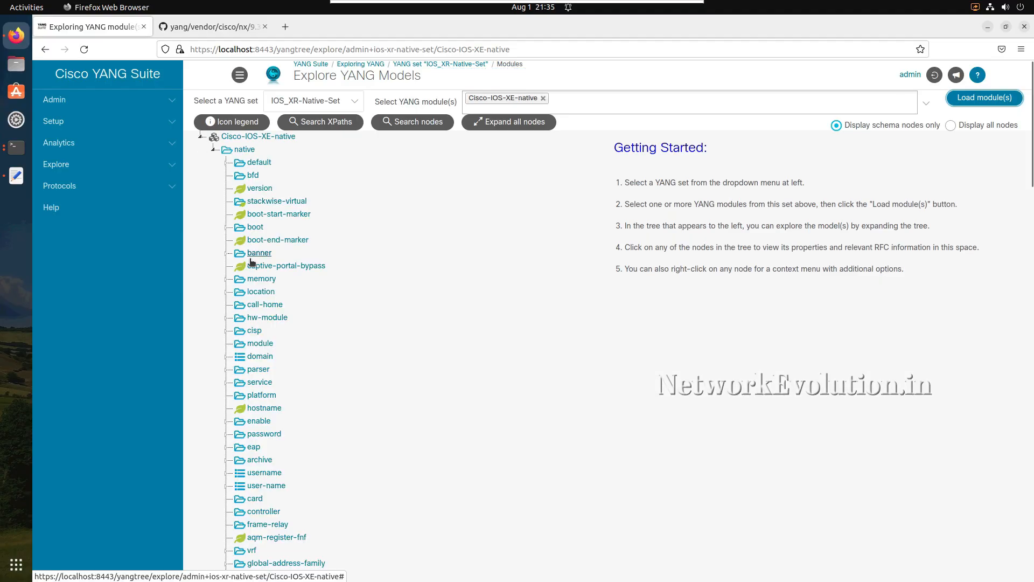
scroll(253, 263, "down", 3)
scroll(252, 263, "down", 9)
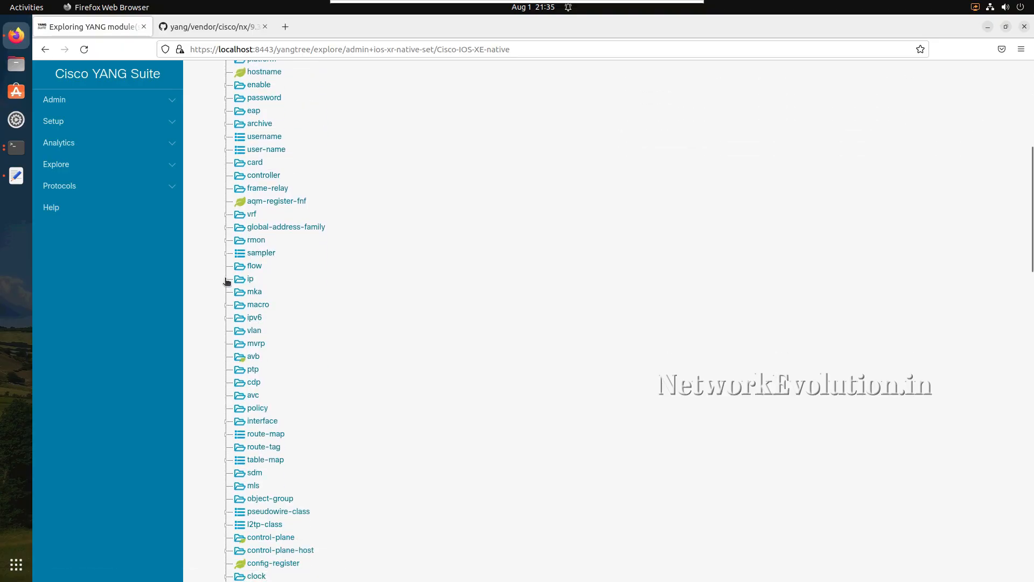
left_click(227, 280)
scroll(285, 303, "down", 4)
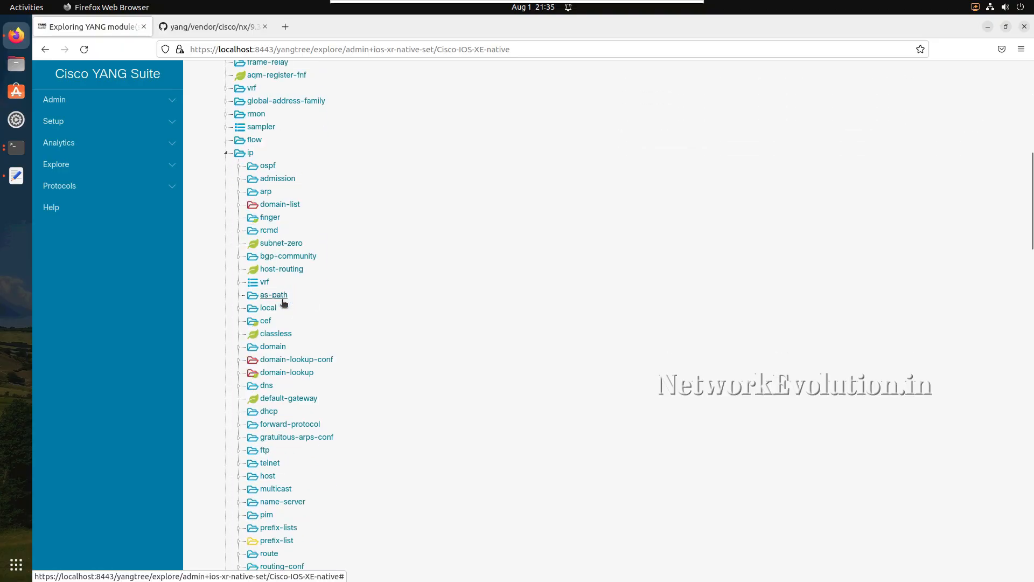
scroll(283, 302, "down", 6)
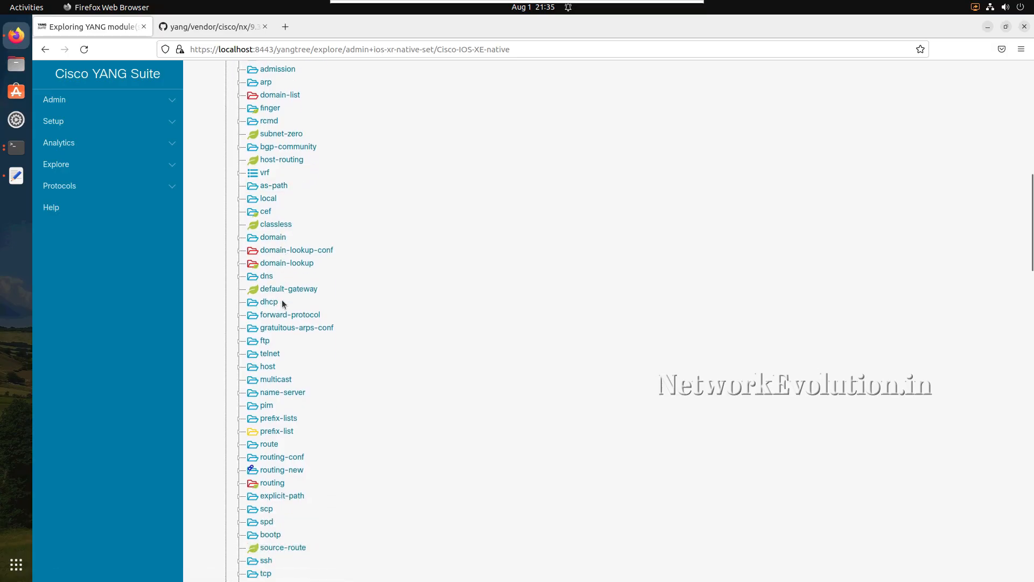
scroll(282, 303, "down", 1)
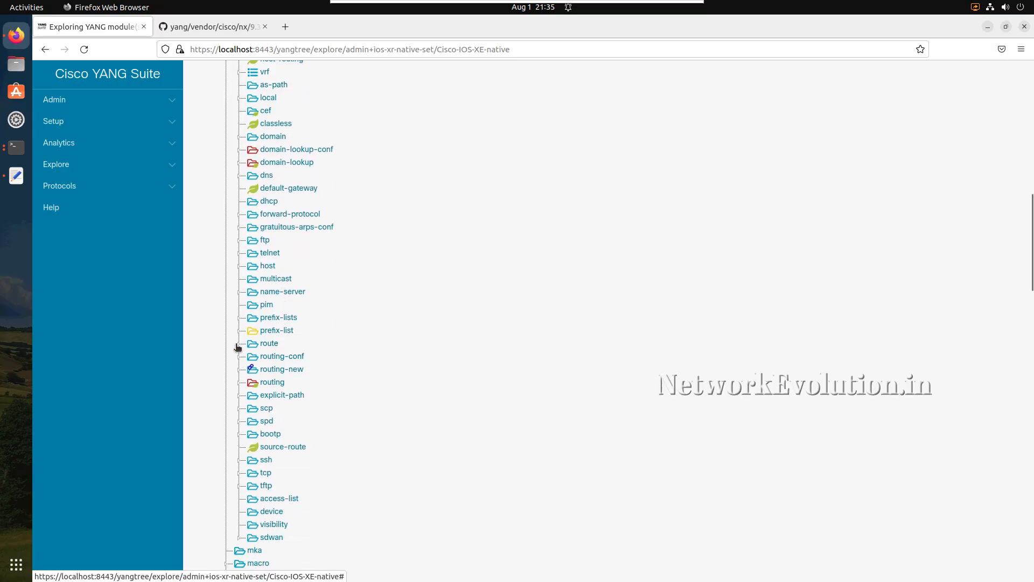
left_click(238, 345)
left_click(260, 347)
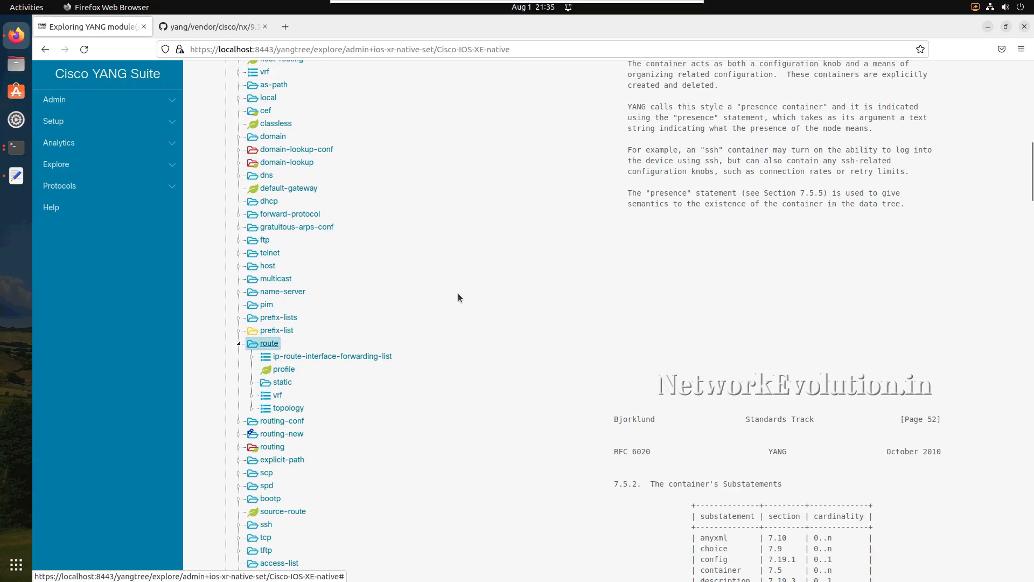
- Examine the route container's node properties, including its node type, description, module, revision, XPath and prefix
scroll(620, 217, "up", 15)
scroll(730, 218, "up", 8)
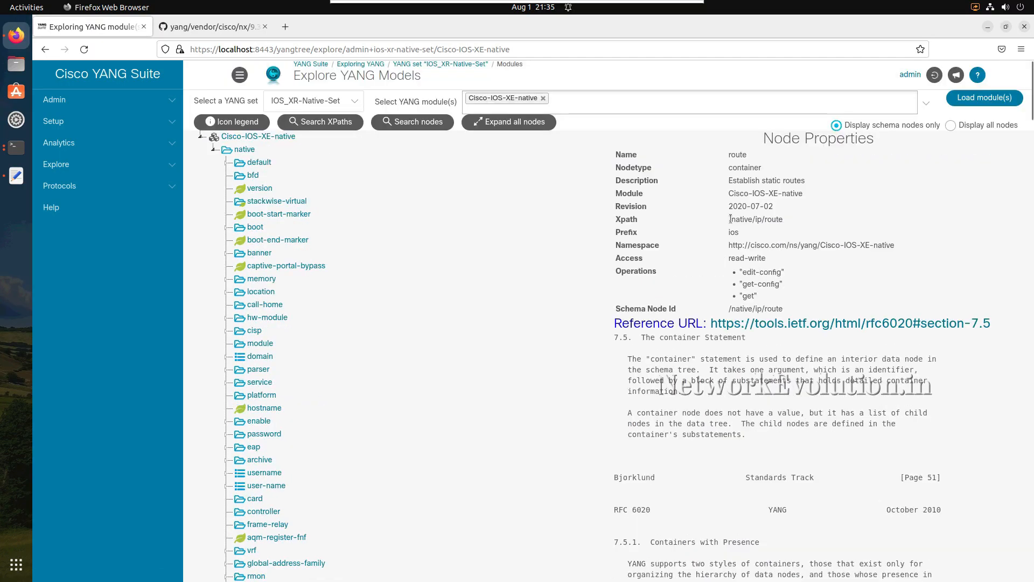
left_click_drag(631, 168, 680, 235)
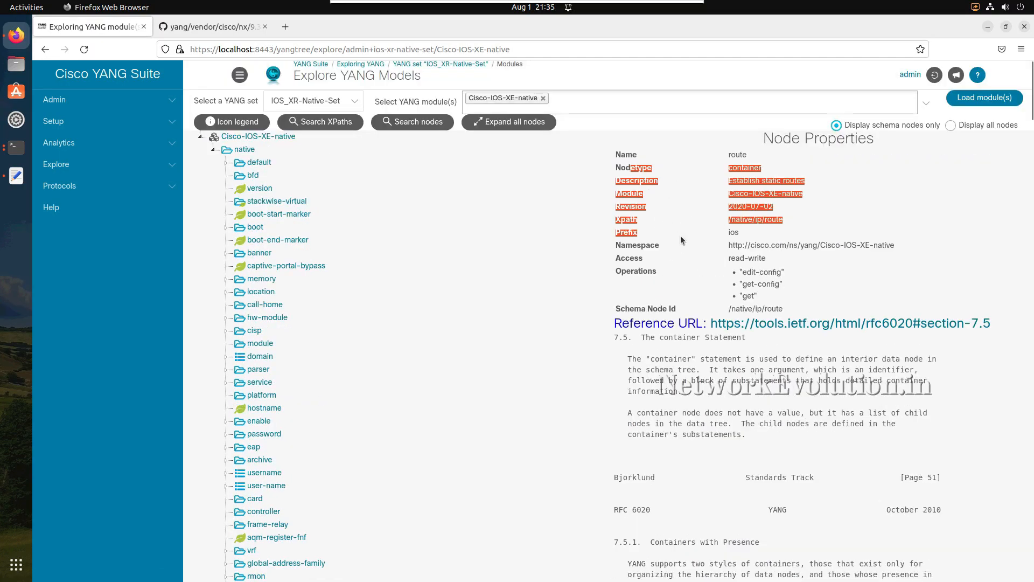
left_click(680, 235)
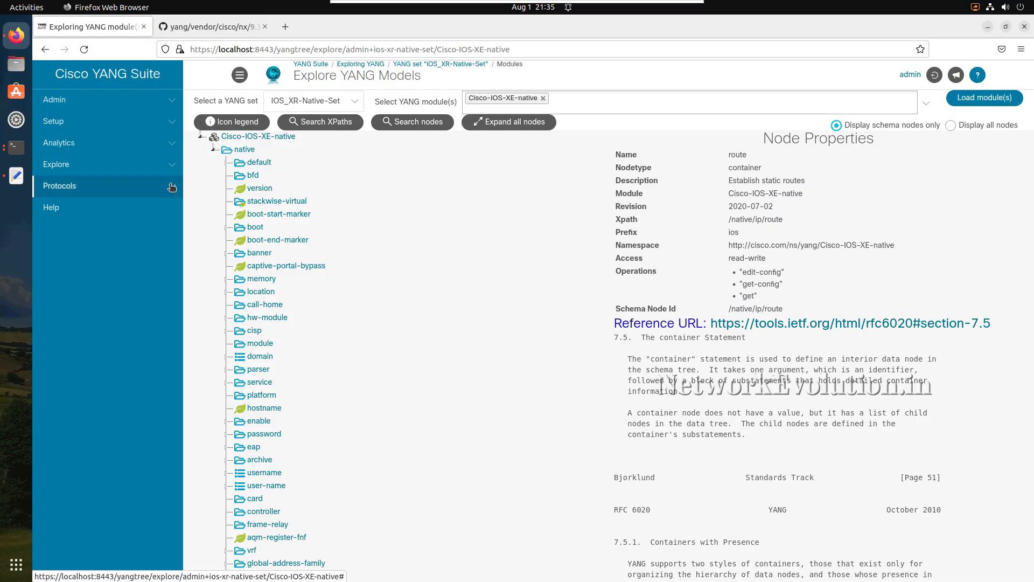
- On the RESTCONF protocol page, select the YANG set IOS_XR-Native-Set and the device csr1000v_0.63
left_click(123, 185)
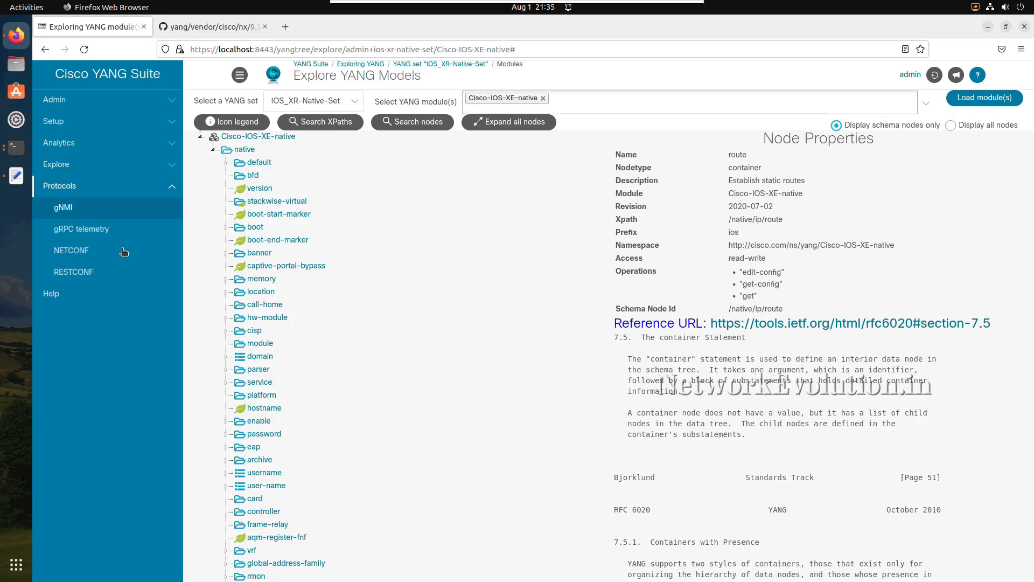
left_click(76, 273)
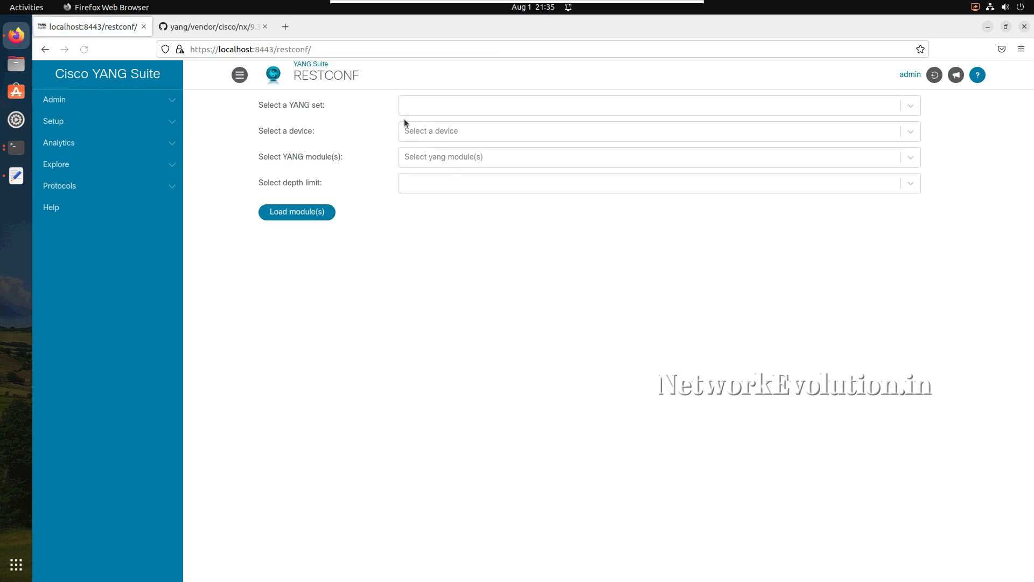
left_click(450, 106)
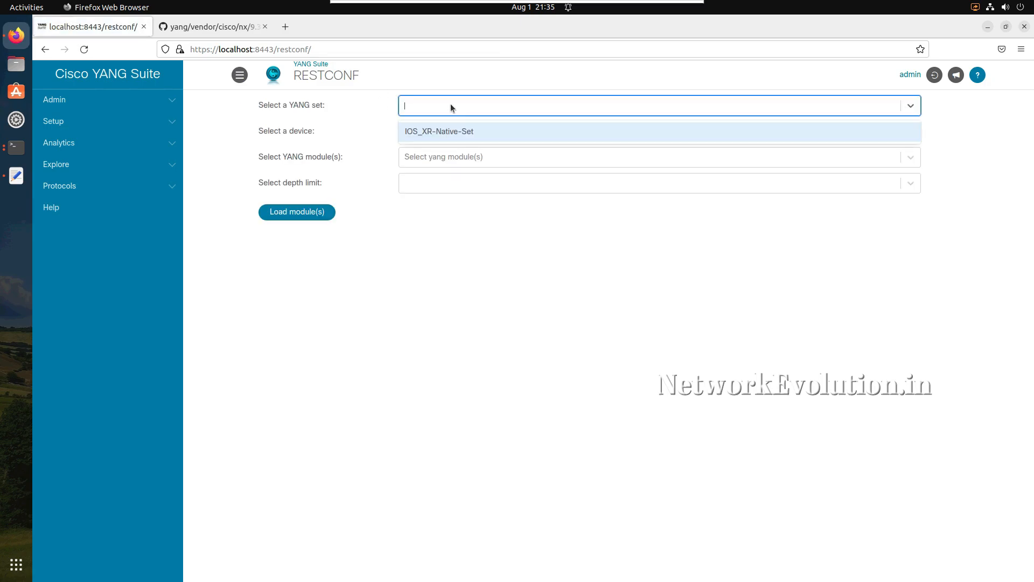
left_click(470, 131)
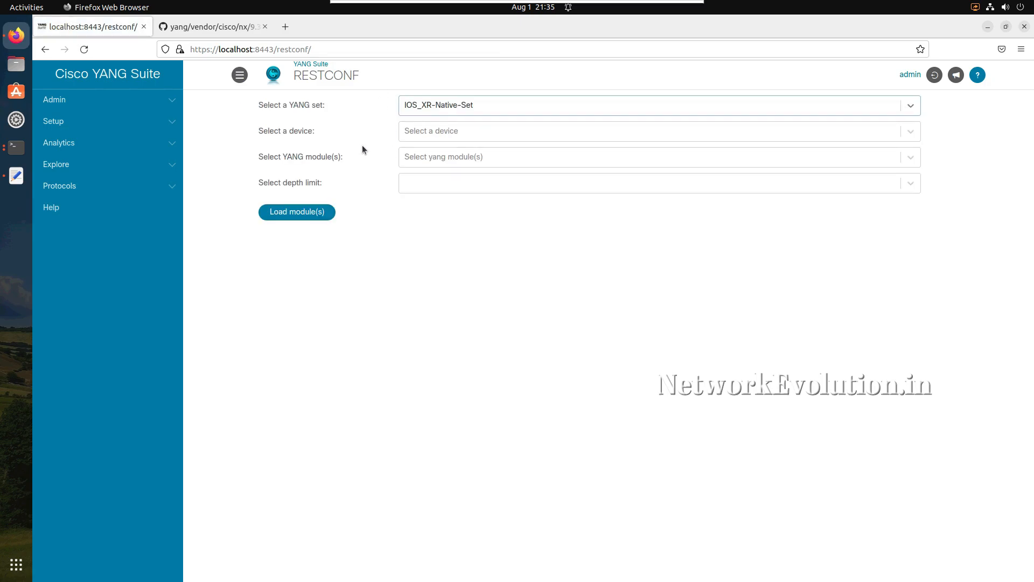
left_click(429, 138)
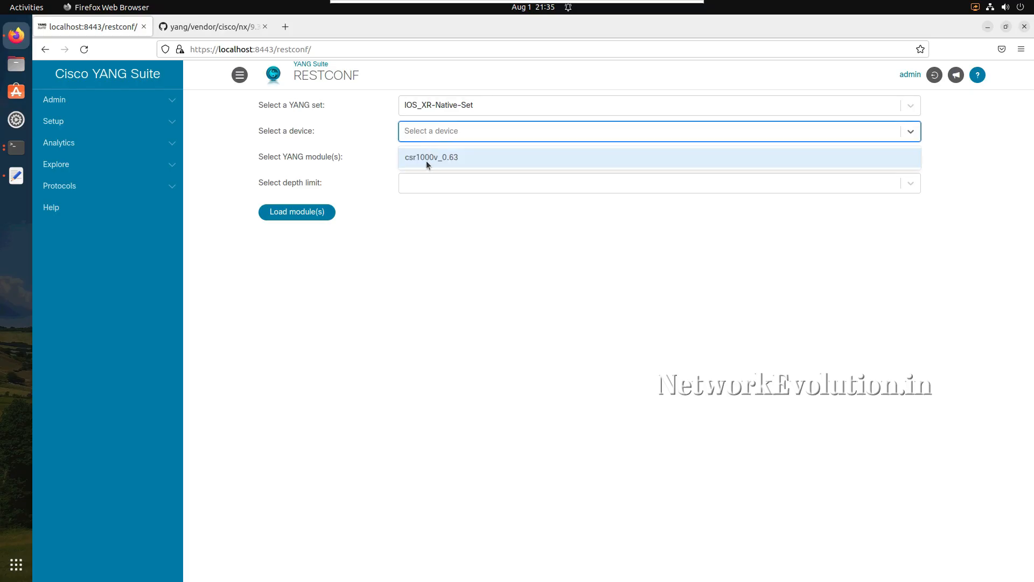
left_click(426, 160)
- Select the Cisco-IOS-XE-native module for RESTCONF and set the depth limit to No limit
left_click(418, 157)
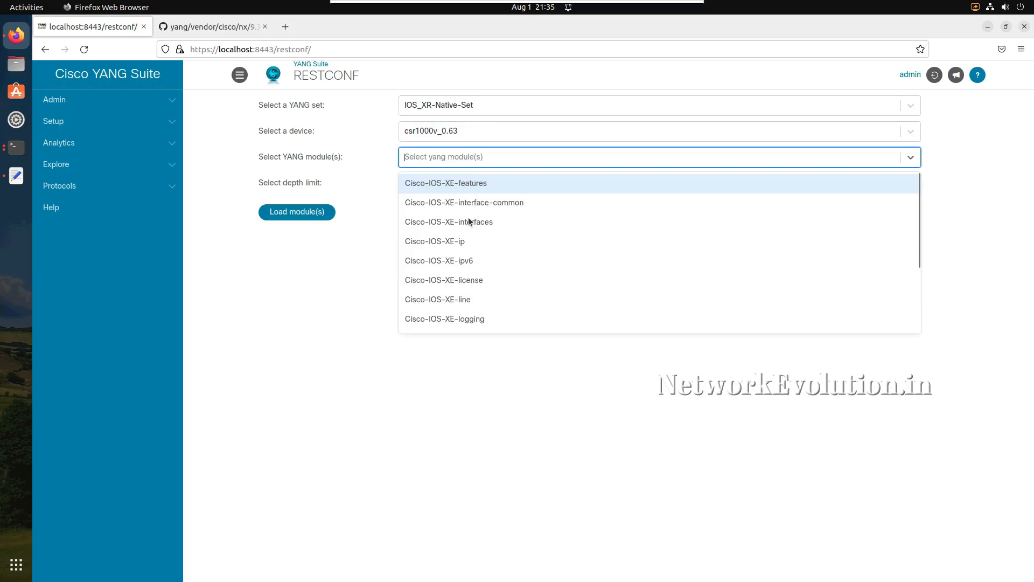
scroll(484, 267, "down", 3)
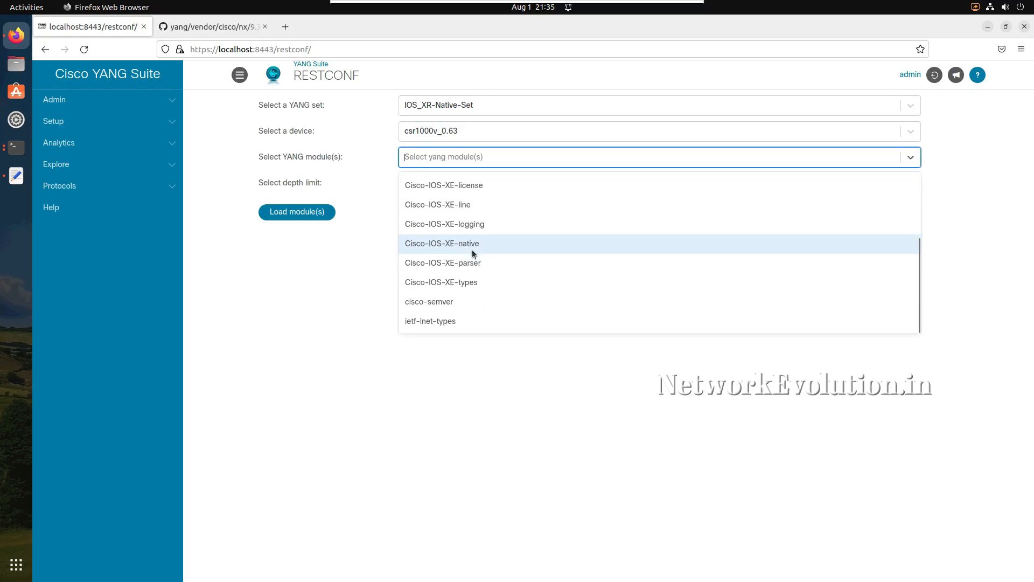
left_click(472, 244)
left_click(353, 269)
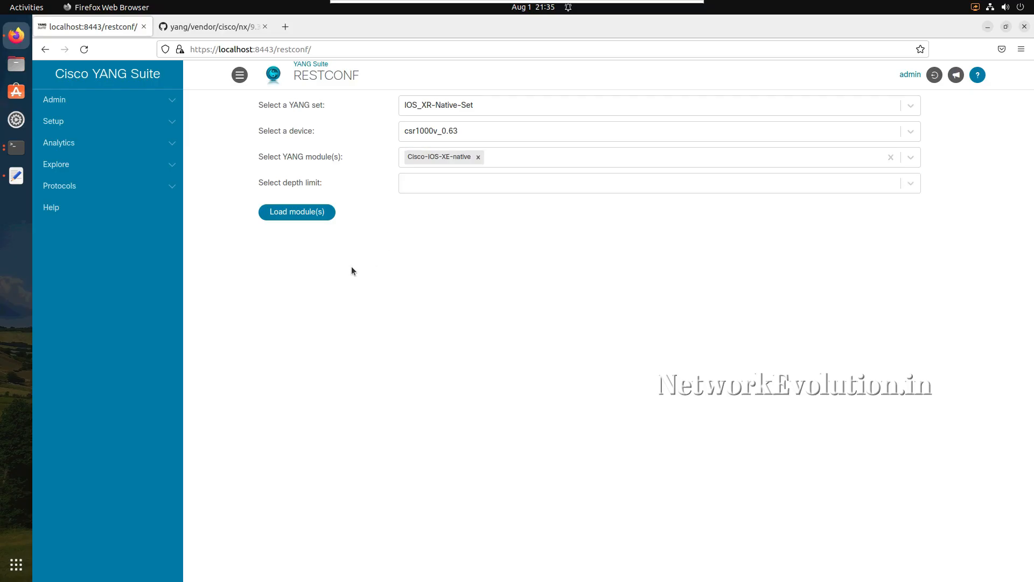
left_click(431, 189)
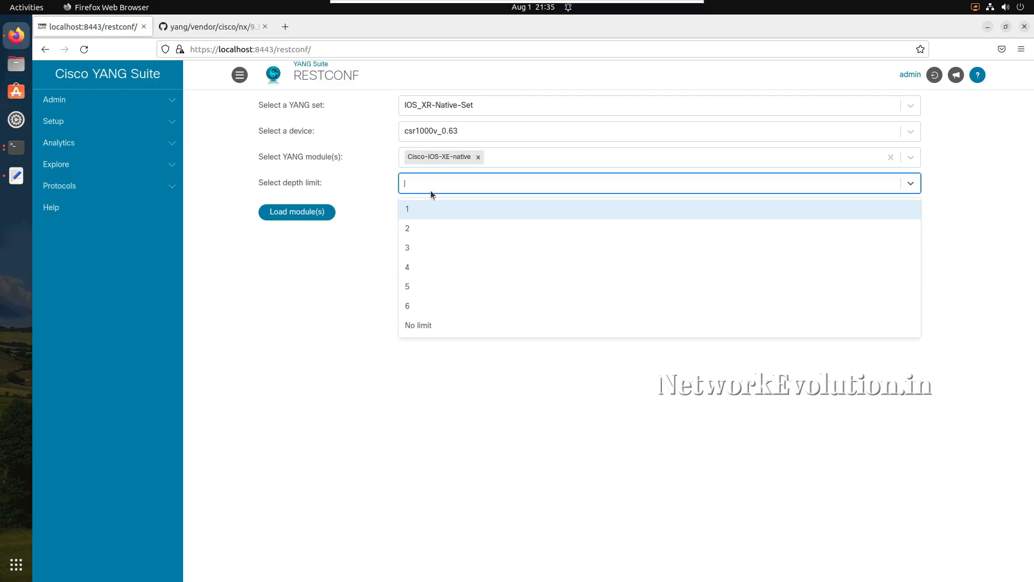
left_click(431, 326)
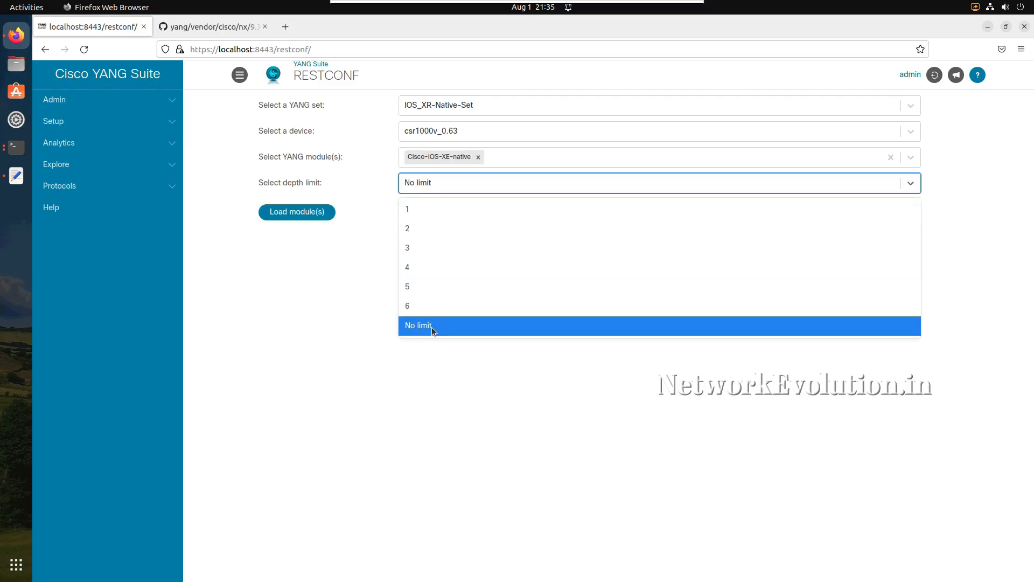
- Load the selected module into RESTCONF, dismiss the completion message, and expand the Cisco-IOS-XE-native tree
left_click(306, 211)
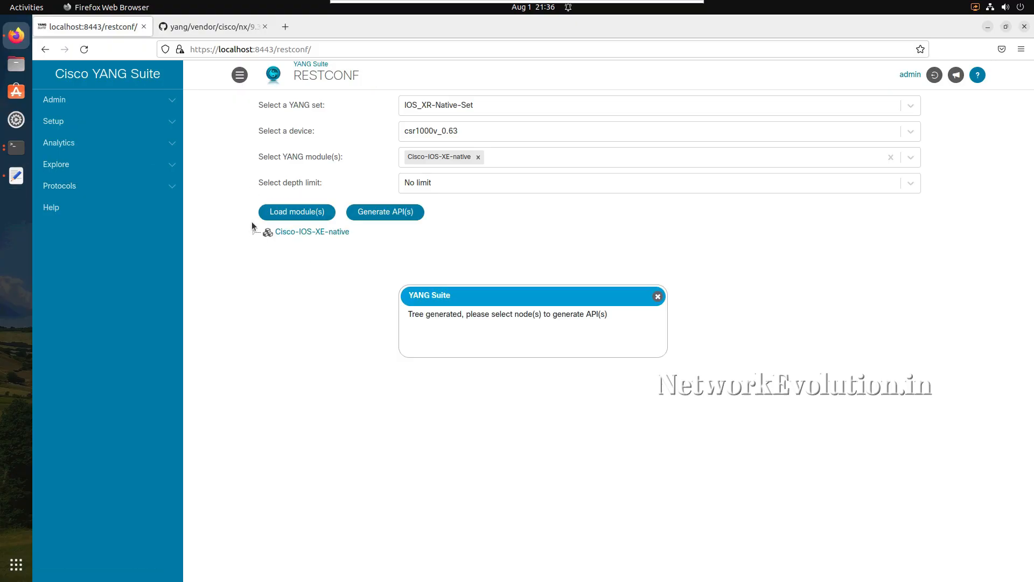
left_click(657, 297)
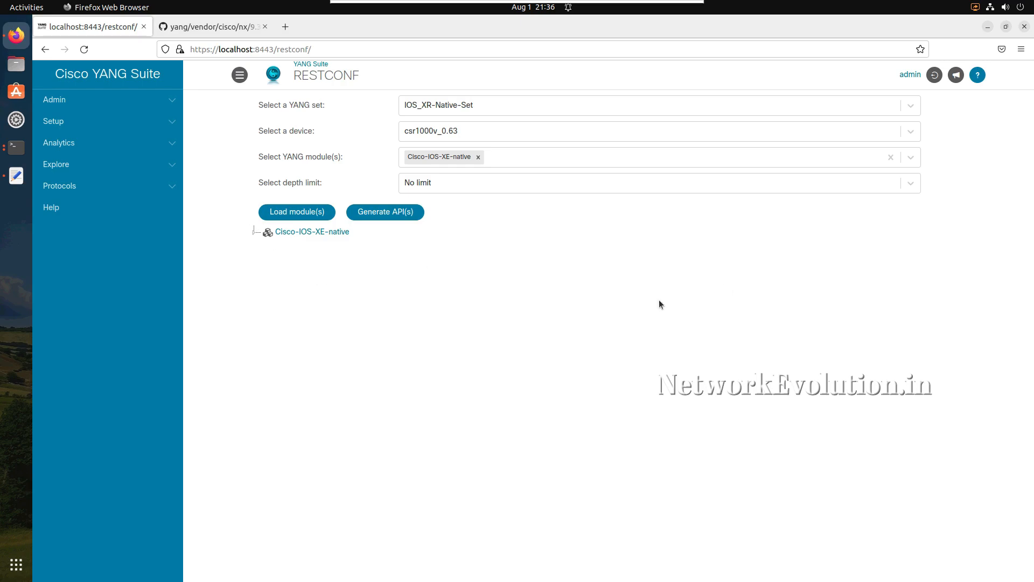
left_click(255, 234)
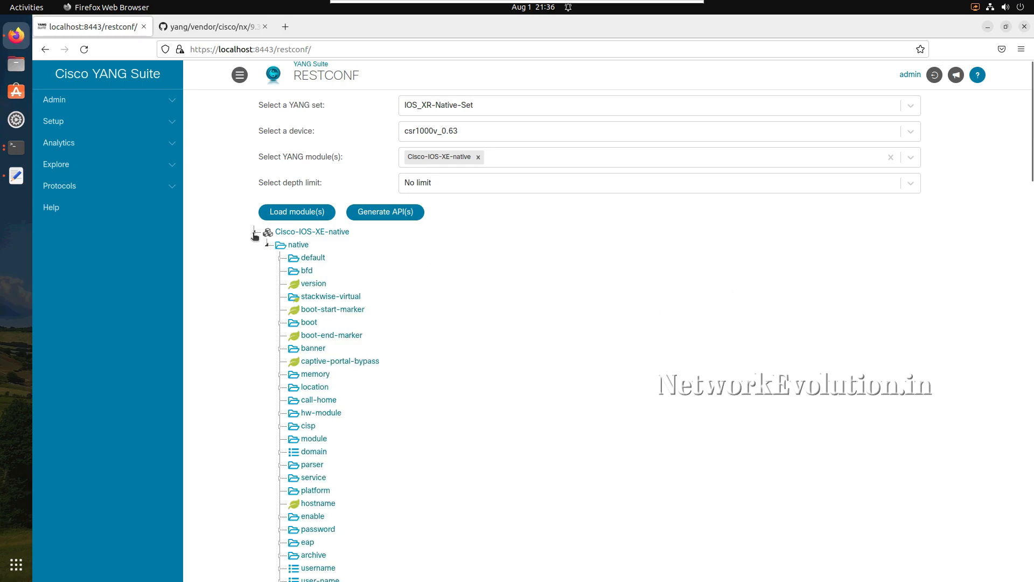
left_click(15, 144)
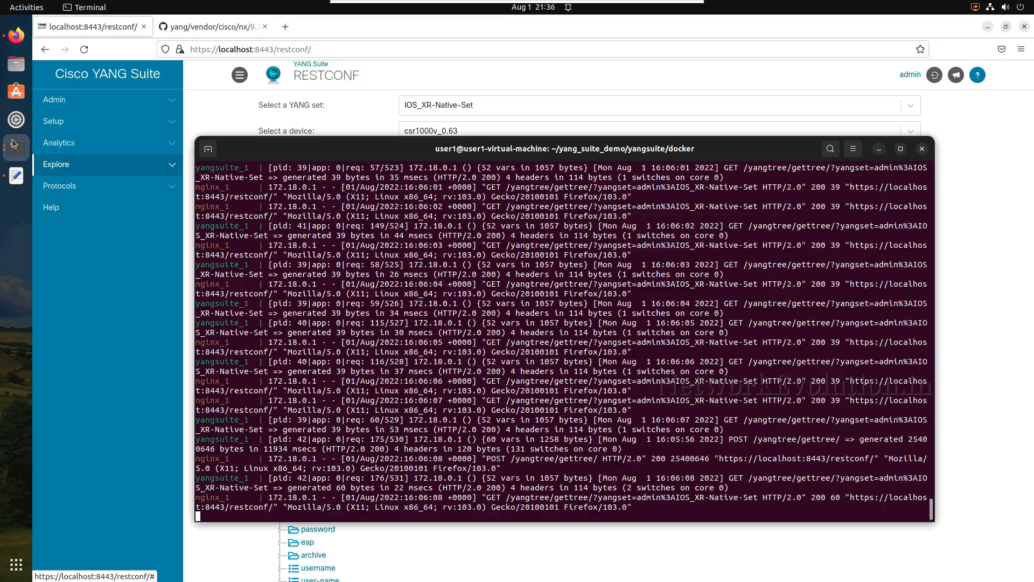
left_click(15, 149)
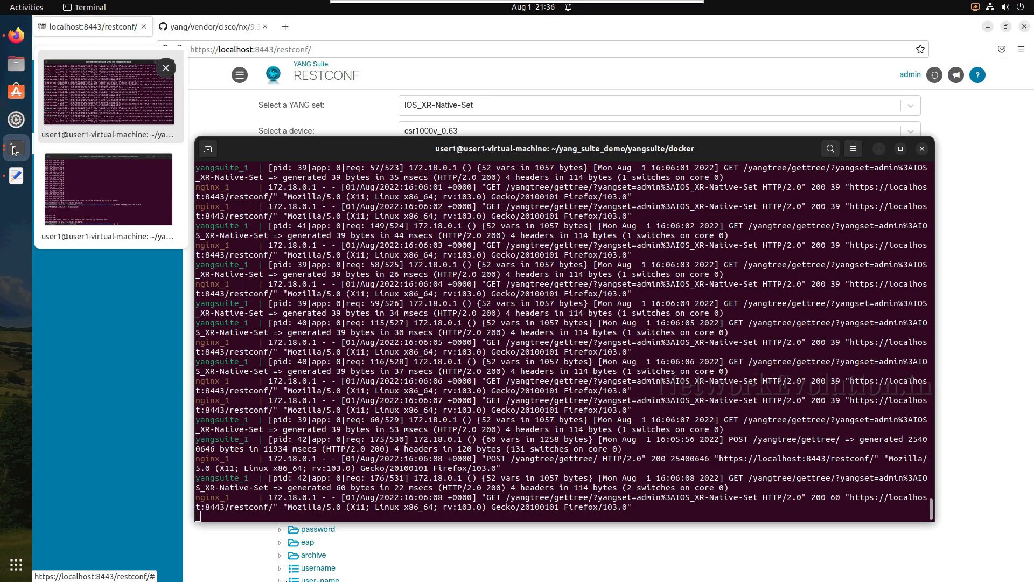
left_click(123, 209)
left_click(122, 209)
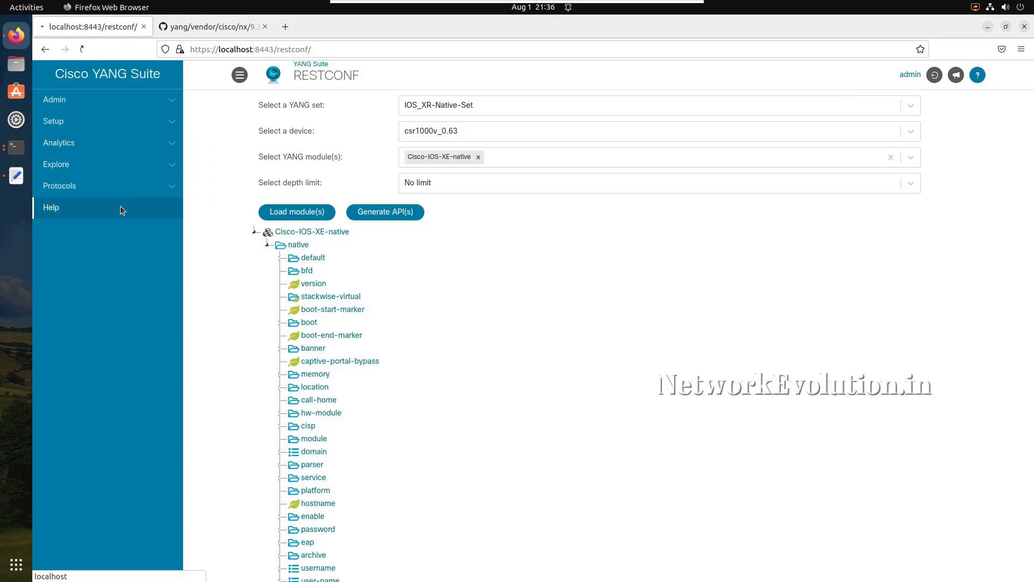
left_click(16, 152)
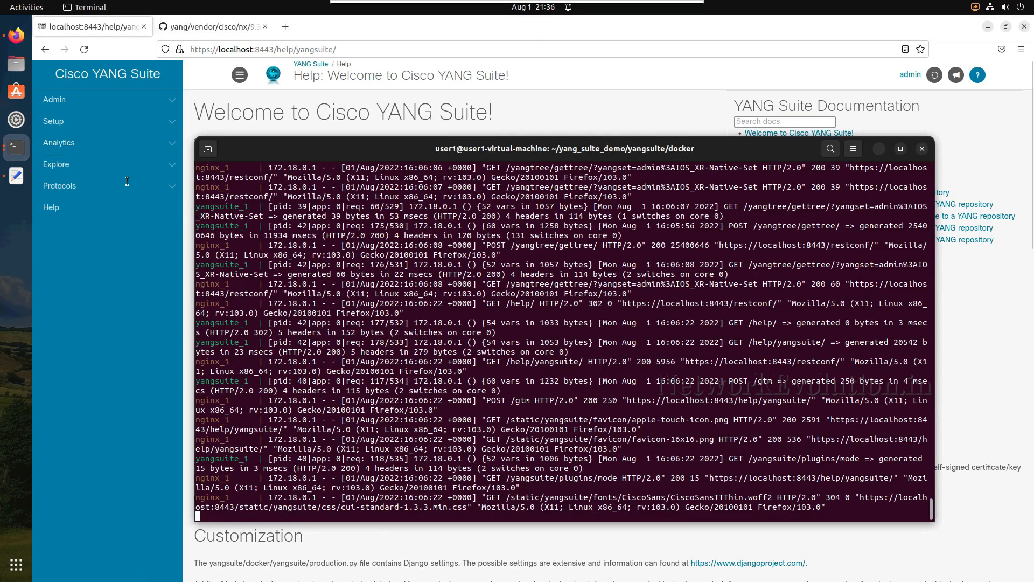
left_click(16, 147)
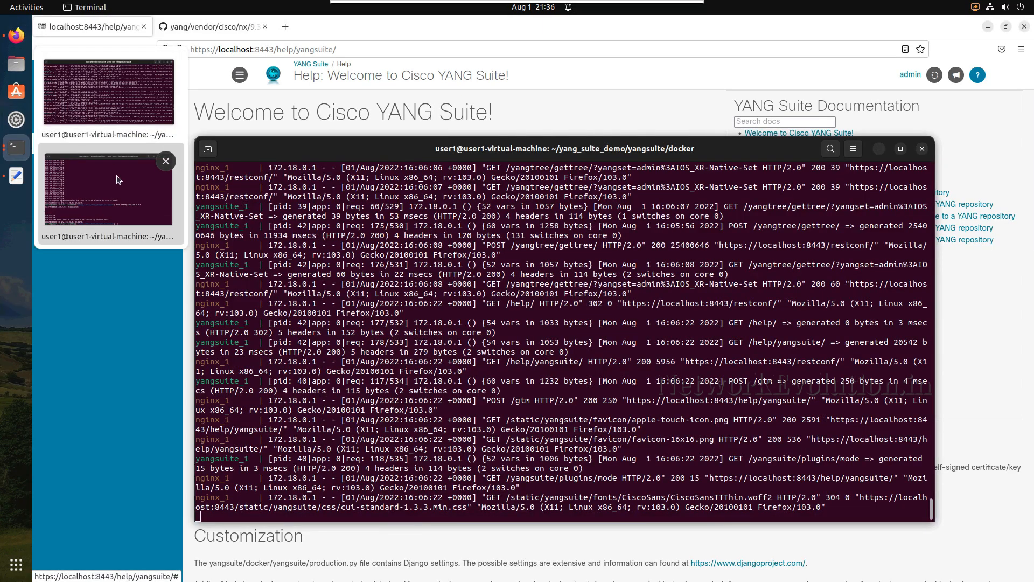
left_click(107, 188)
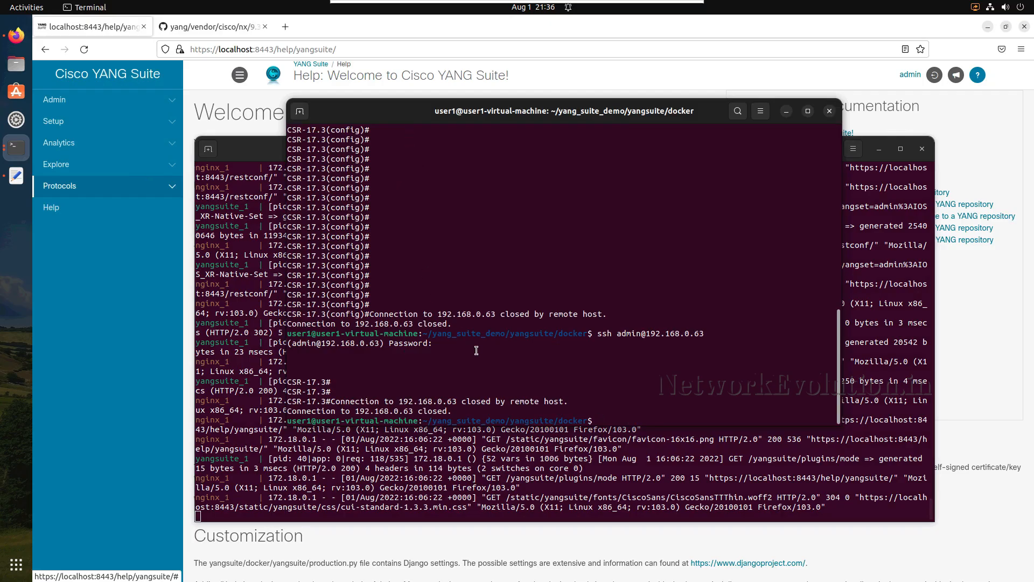
key("Return")
key("Return")
key("Up")
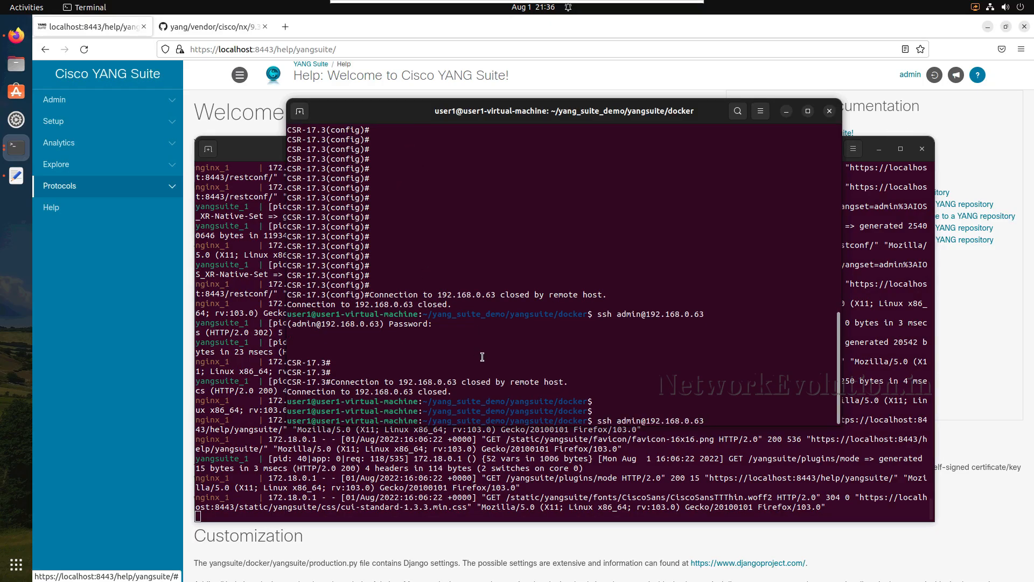
key("Return")
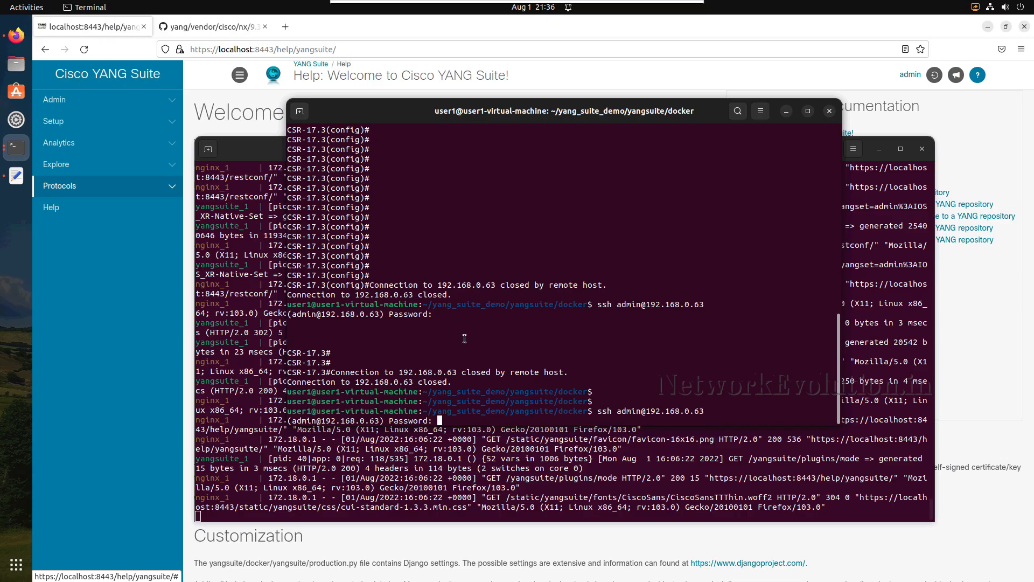
key("Return")
key("Return")
key("Return")
key("Return")
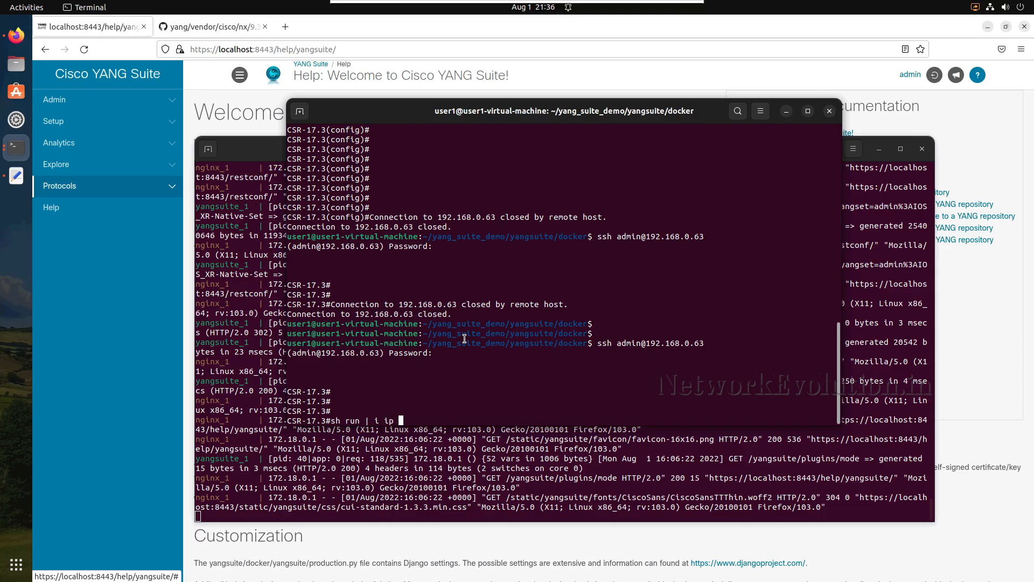
- List the router's static routes with sh run | i ip route and highlight the returned route lines
key("Return")
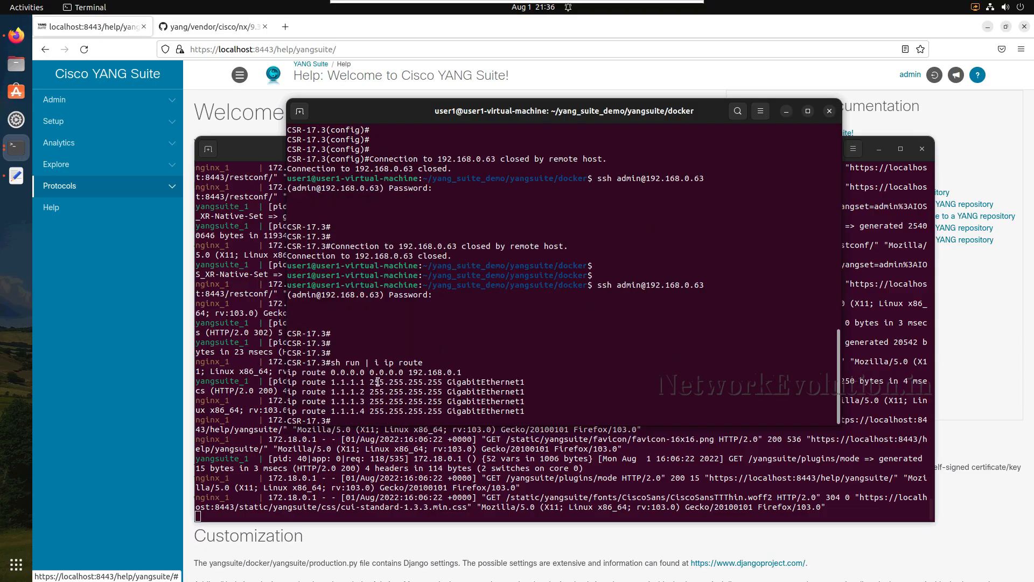
left_click_drag(529, 411, 272, 373)
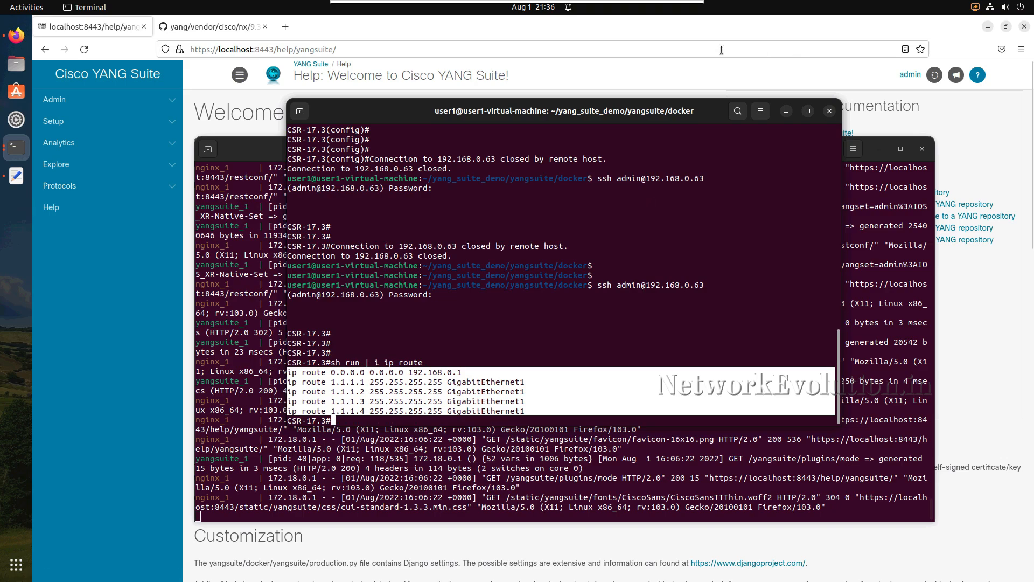
- Return to YANG Suite in Firefox, reopen the RESTCONF protocol page, and select IOS_XR-Native-Set and the device csr1000v_0.63
left_click(739, 18)
left_click(134, 195)
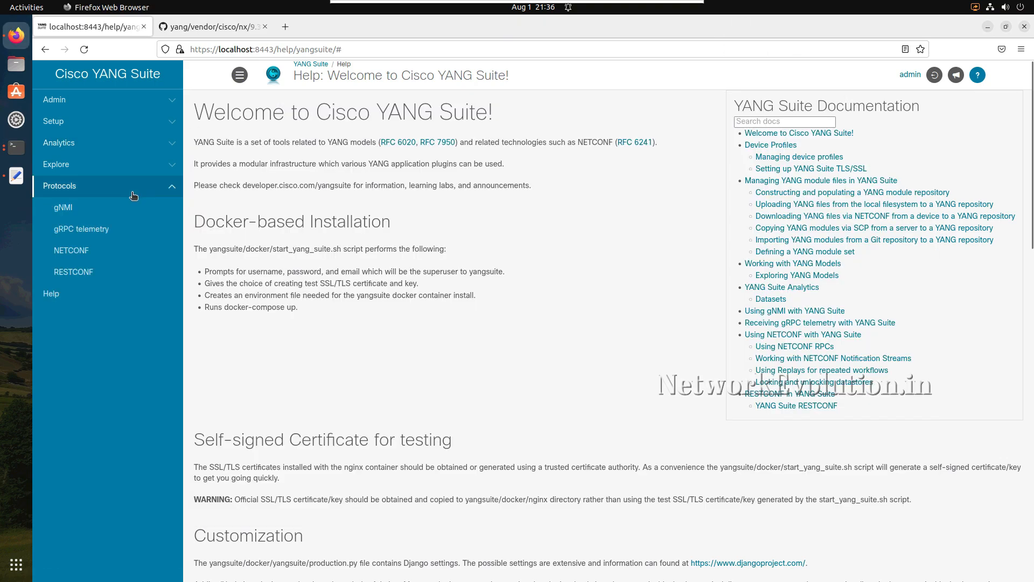
left_click(79, 272)
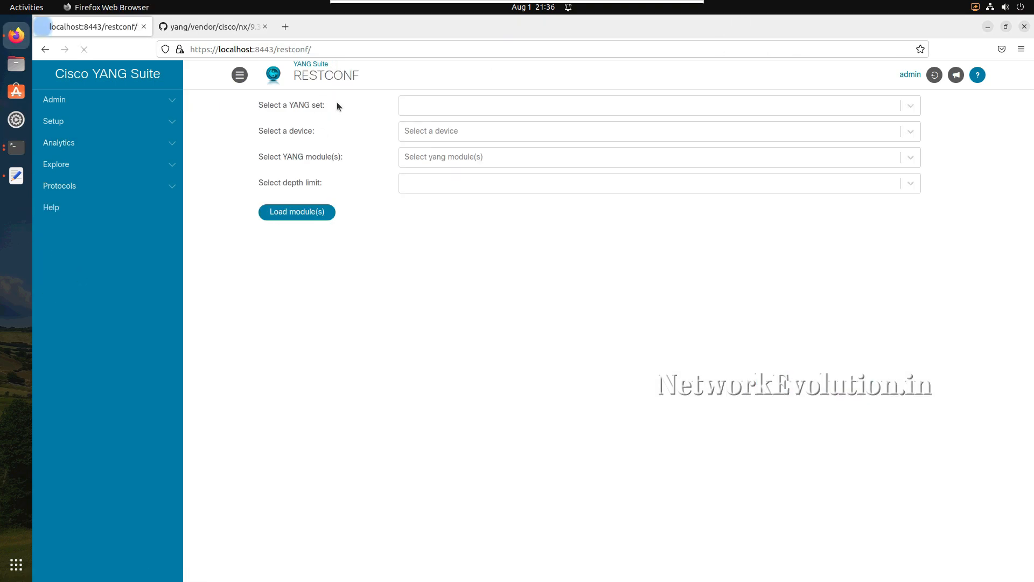
left_click(474, 111)
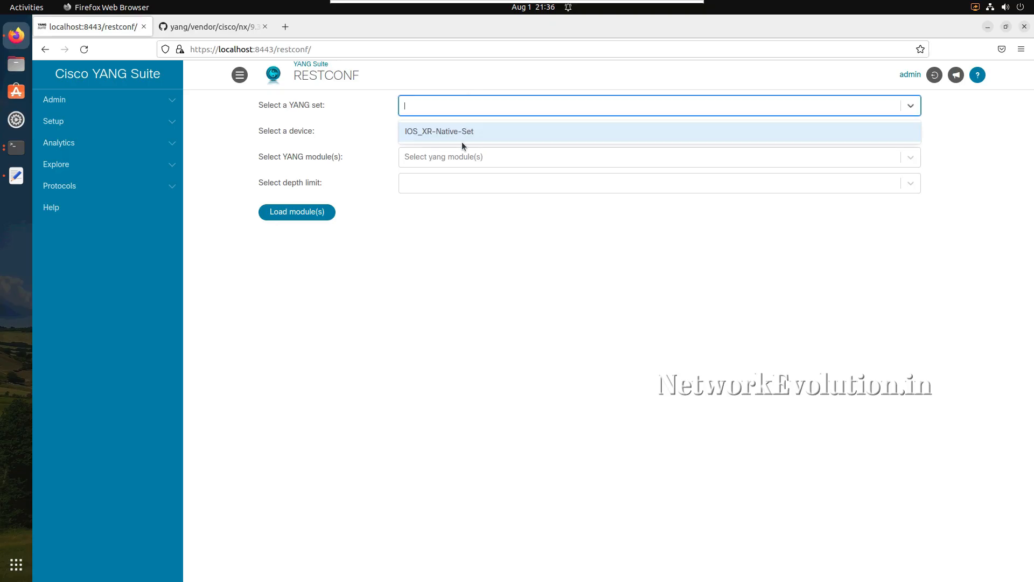
left_click(451, 131)
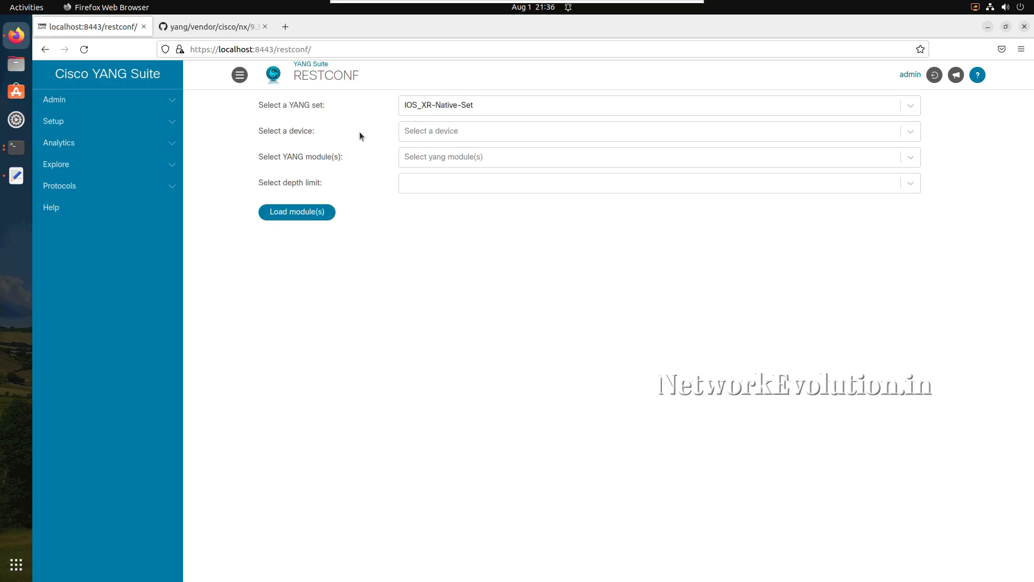
left_click(452, 131)
left_click(416, 162)
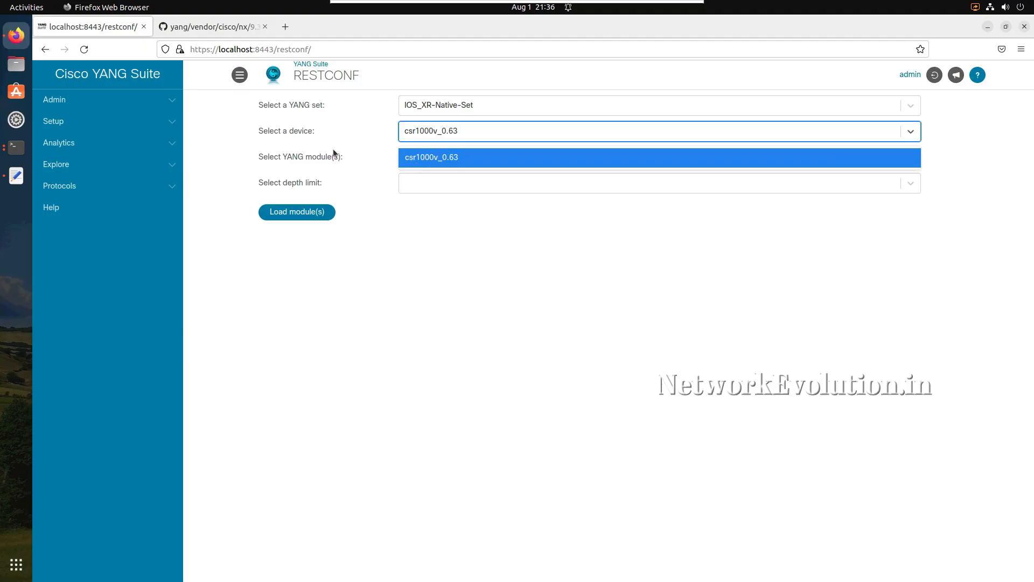
- Choose the Cisco-IOS-XE-native YANG module again and set its depth limit to No limit
left_click(438, 151)
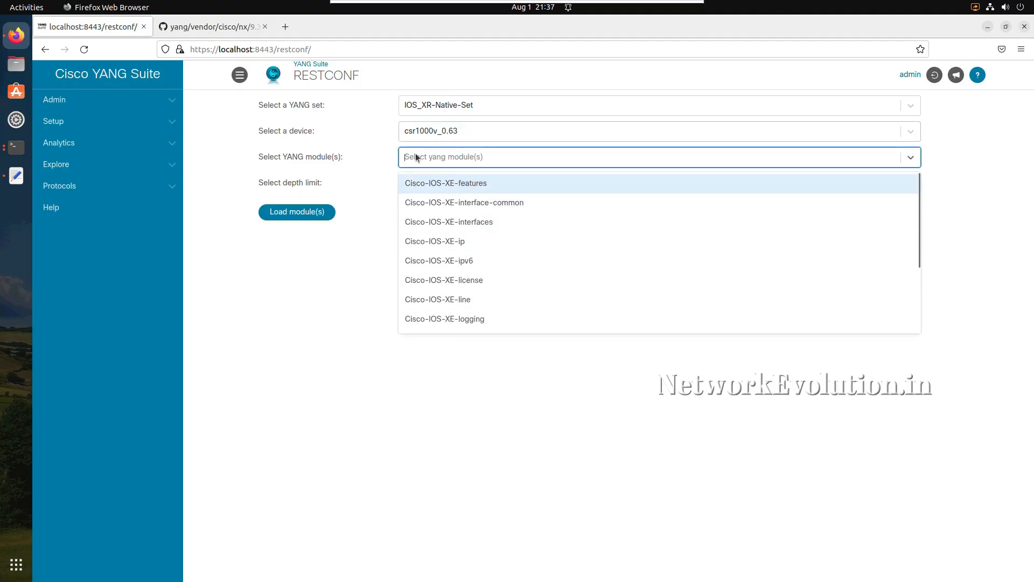
scroll(474, 291, "down", 3)
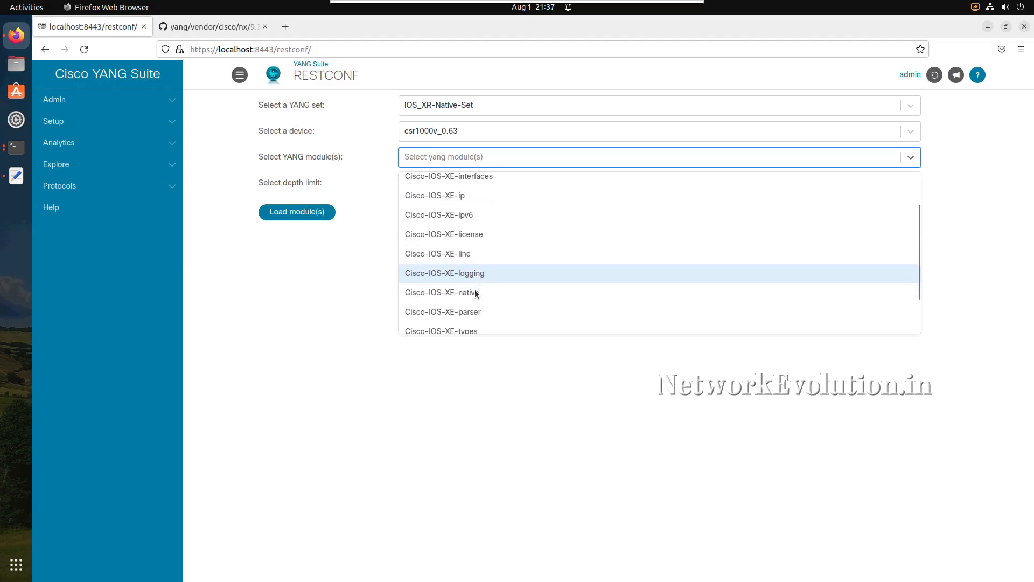
left_click(467, 254)
left_click(356, 171)
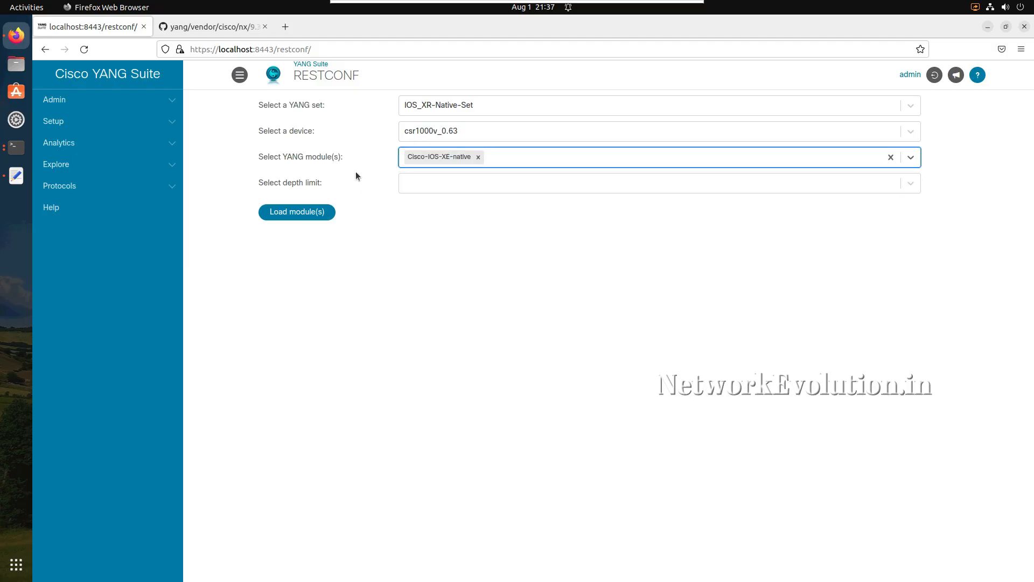
left_click(426, 186)
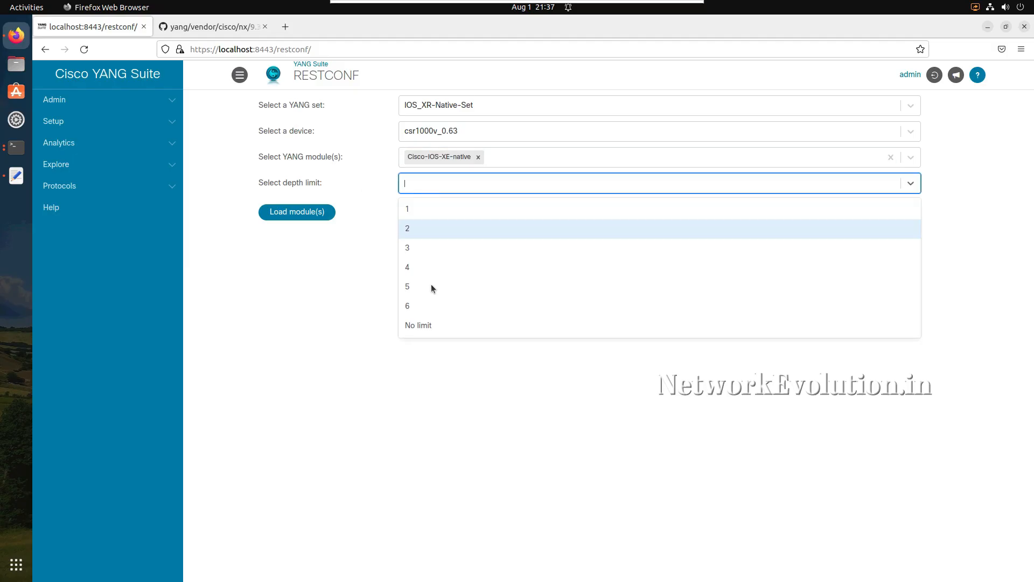
left_click(432, 324)
left_click(339, 334)
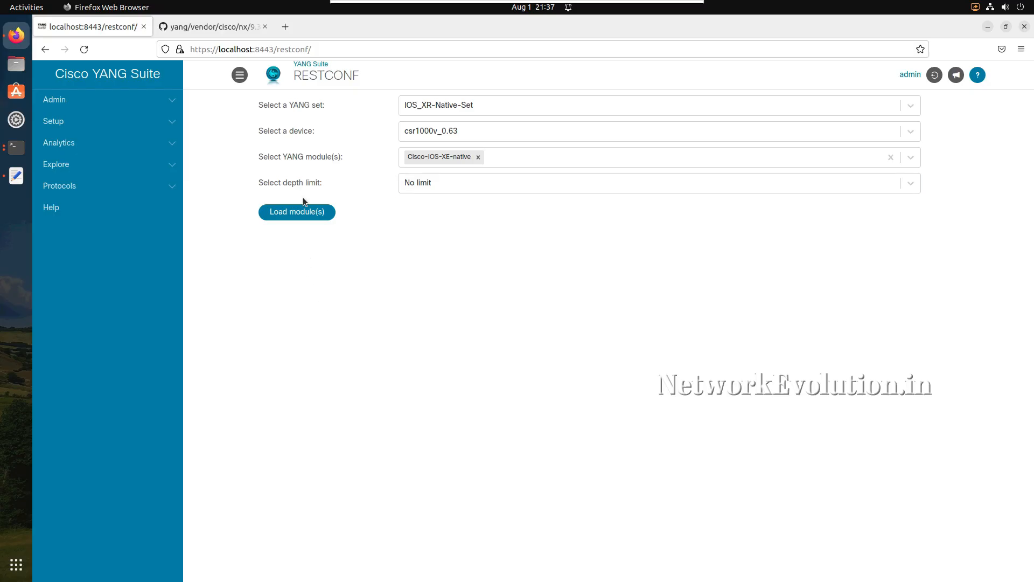
- Load the Cisco-IOS-XE-native module, expand its tree down to the native container's children, and dismiss the message
left_click(313, 214)
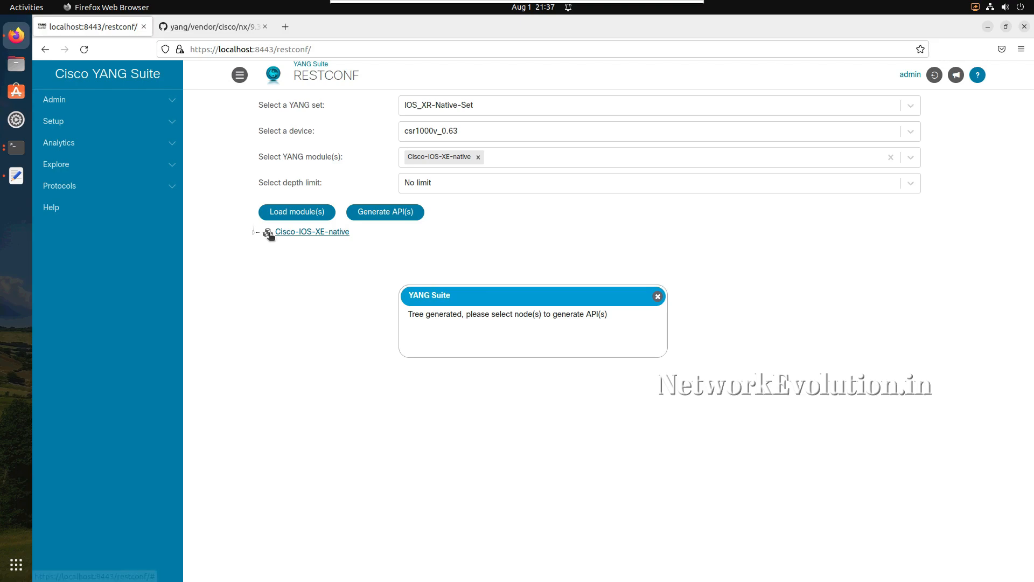
left_click(256, 232)
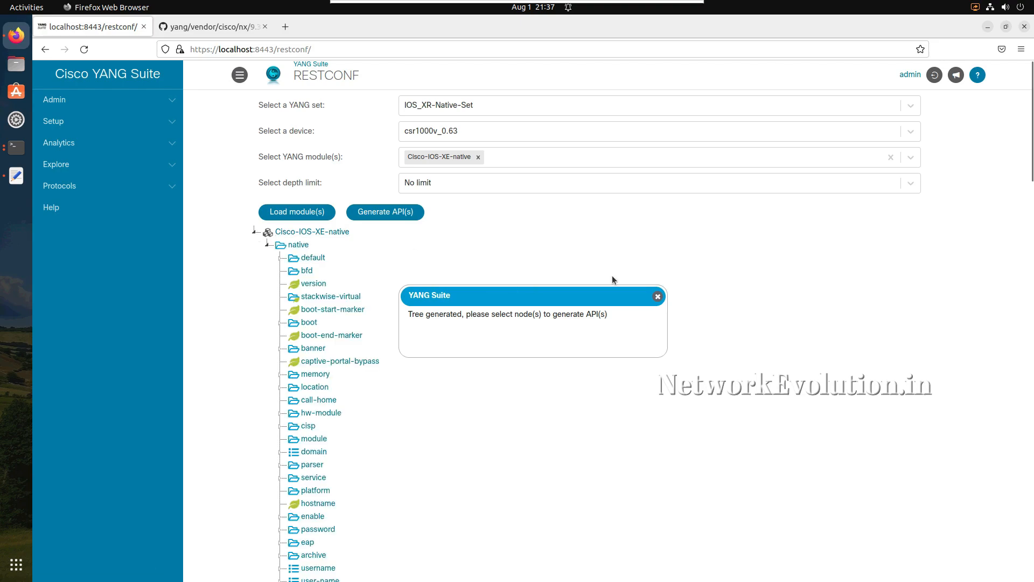
left_click(658, 297)
- Expand the ip container under native and select its route node
scroll(438, 380, "down", 12)
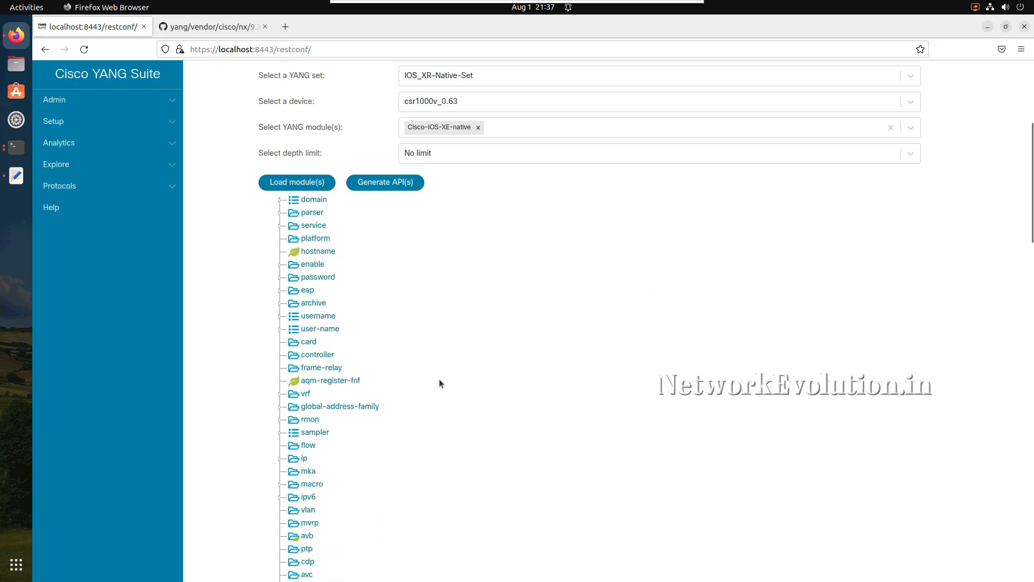
scroll(439, 383, "down", 2)
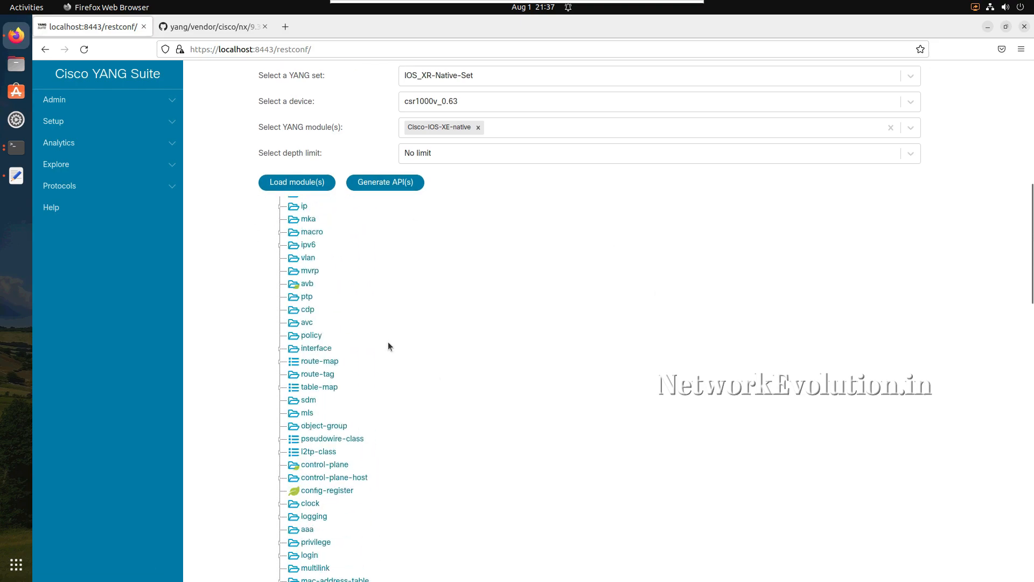
left_click(280, 207)
scroll(326, 331, "down", 4)
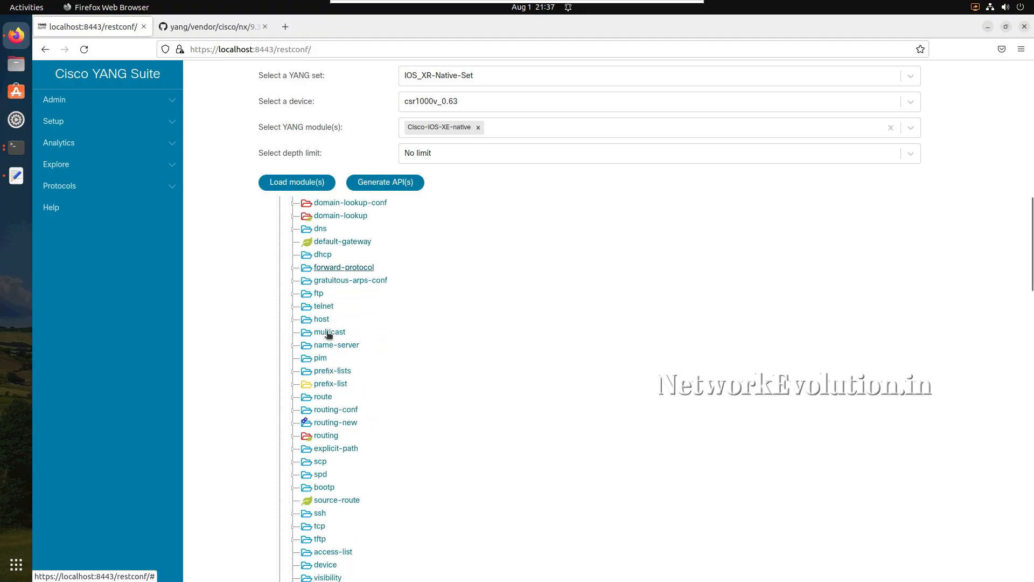
scroll(328, 334, "down", 1)
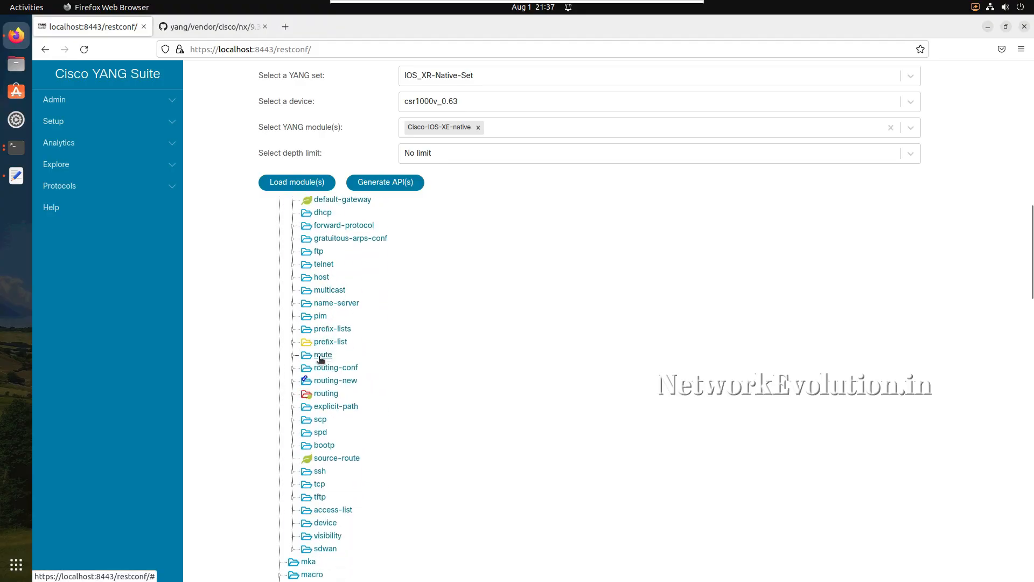
left_click(321, 356)
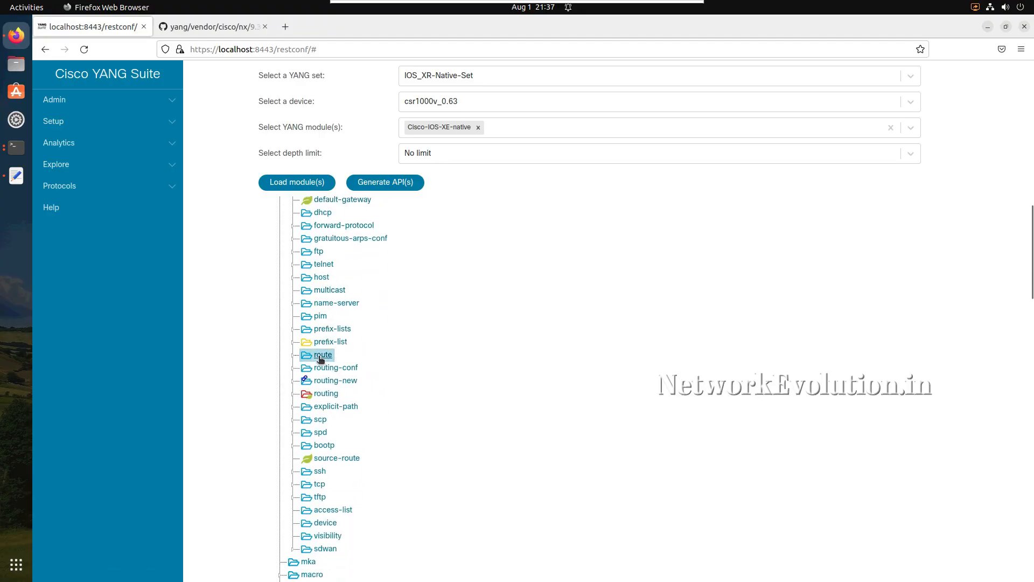
- Generate the RESTCONF APIs for the selected route node and show them
left_click(386, 183)
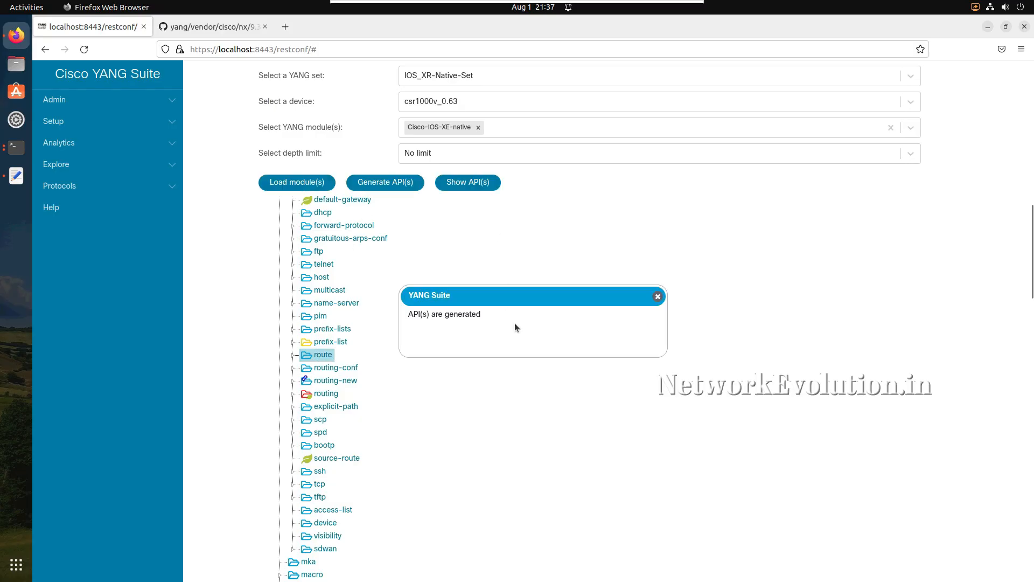
left_click(658, 297)
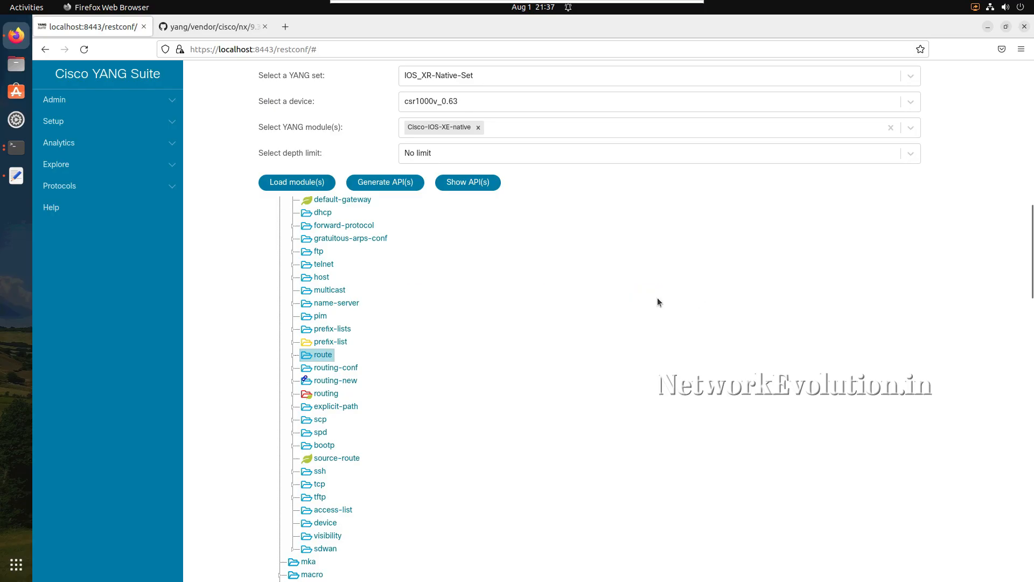
left_click(471, 188)
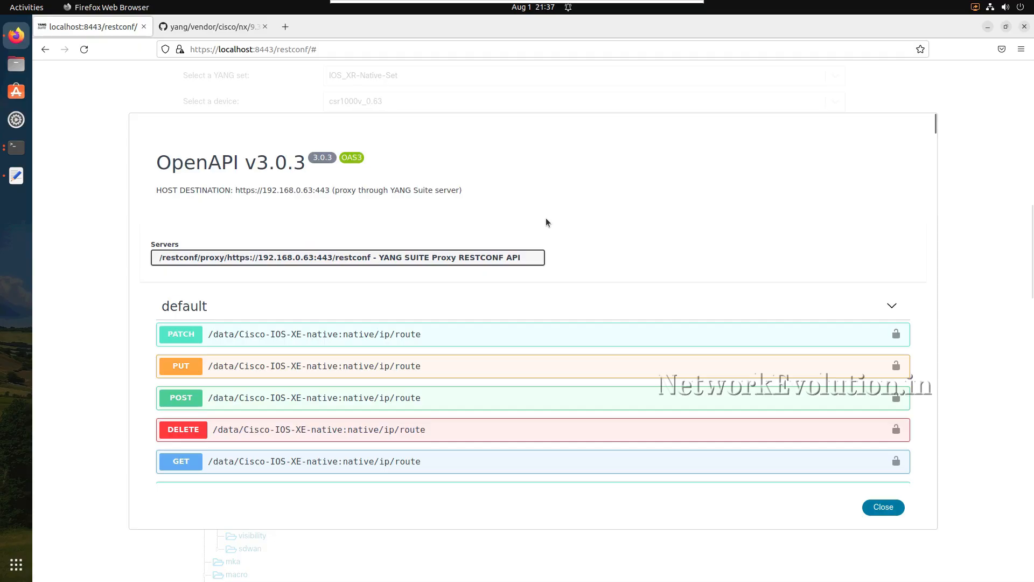
- Examine the generated operations for native/ip/route, including the PATCH operation's path and example request body, and collapse its details
scroll(546, 221, "down", 1)
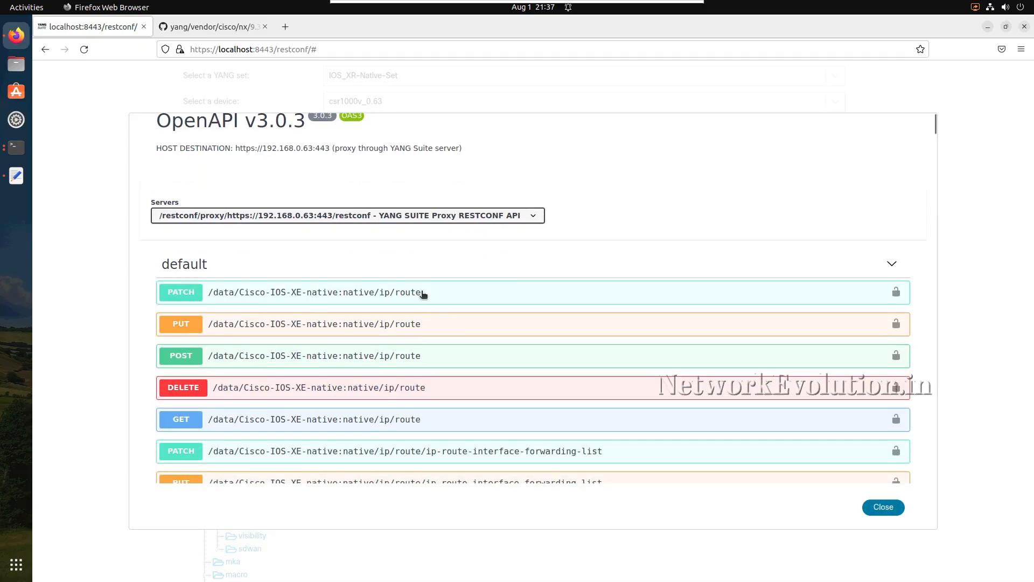
left_click_drag(424, 293, 376, 293)
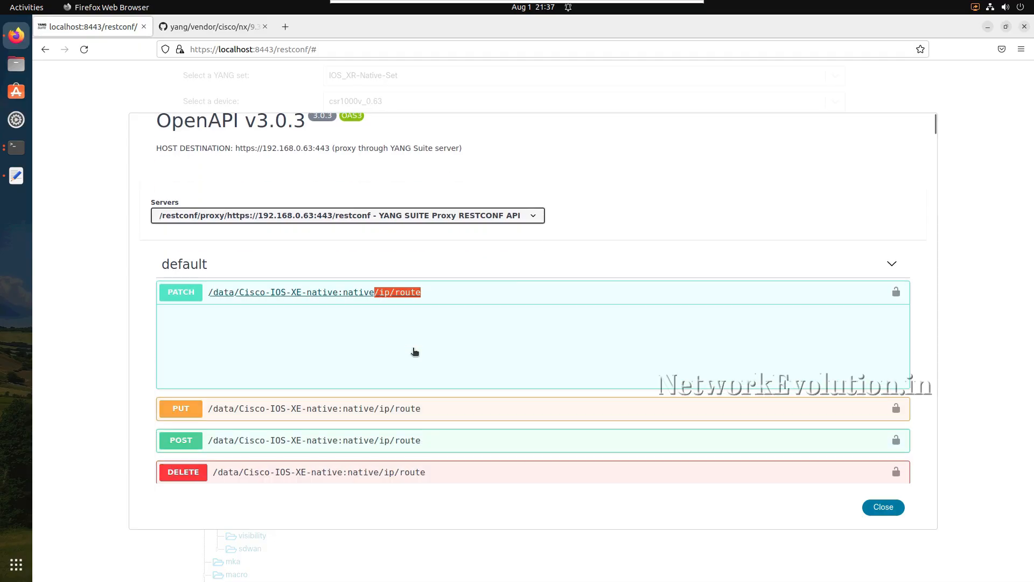
scroll(414, 352, "down", 1)
scroll(415, 352, "down", 6)
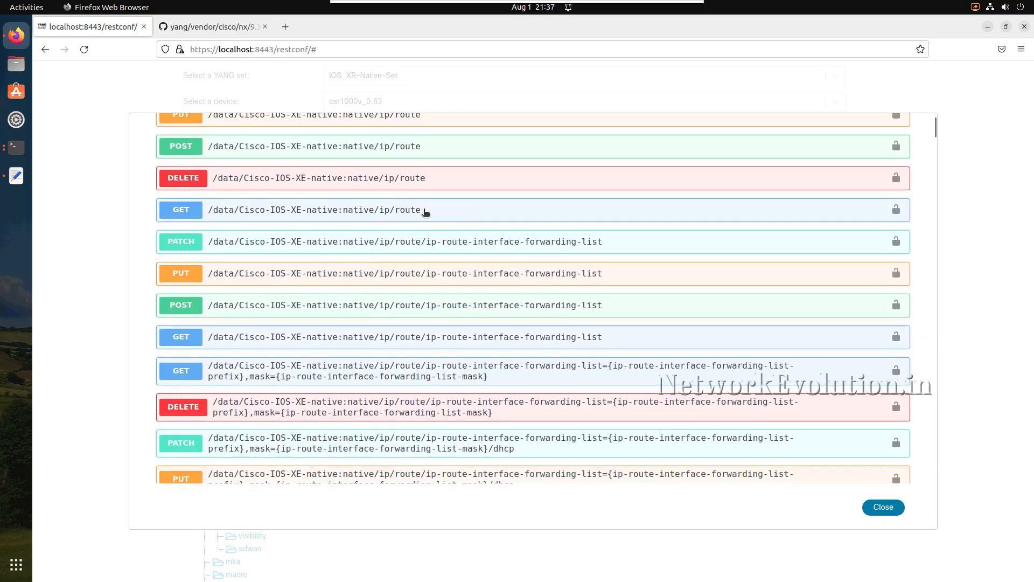
scroll(455, 206, "up", 5)
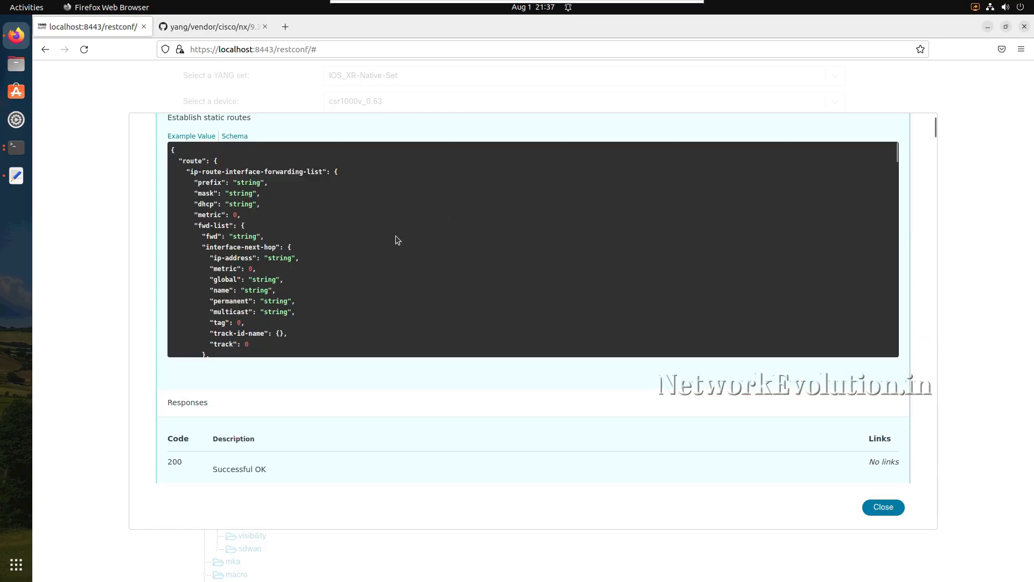
scroll(370, 255, "down", 4)
scroll(369, 255, "up", 4)
scroll(513, 321, "up", 6)
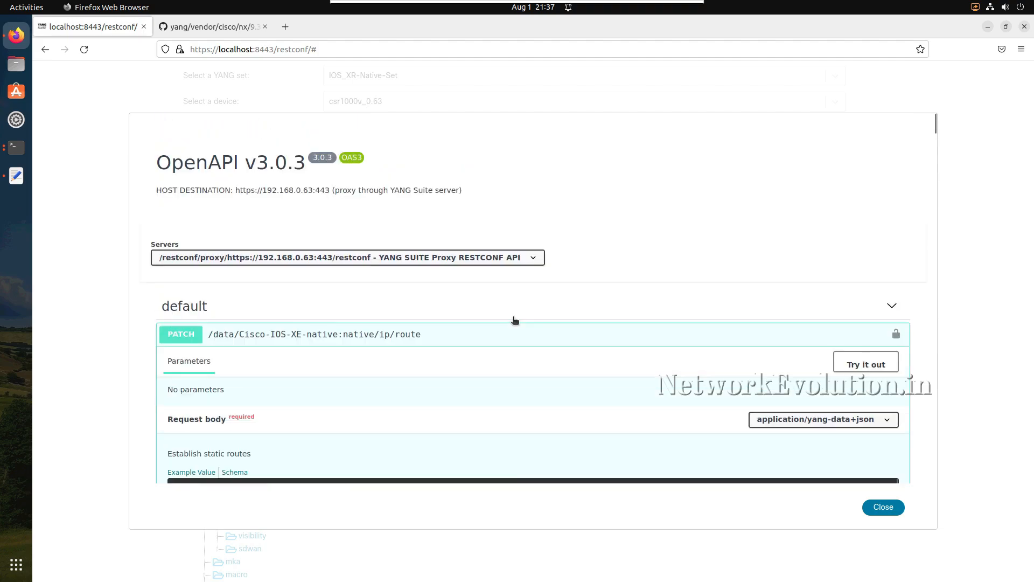
scroll(515, 320, "down", 4)
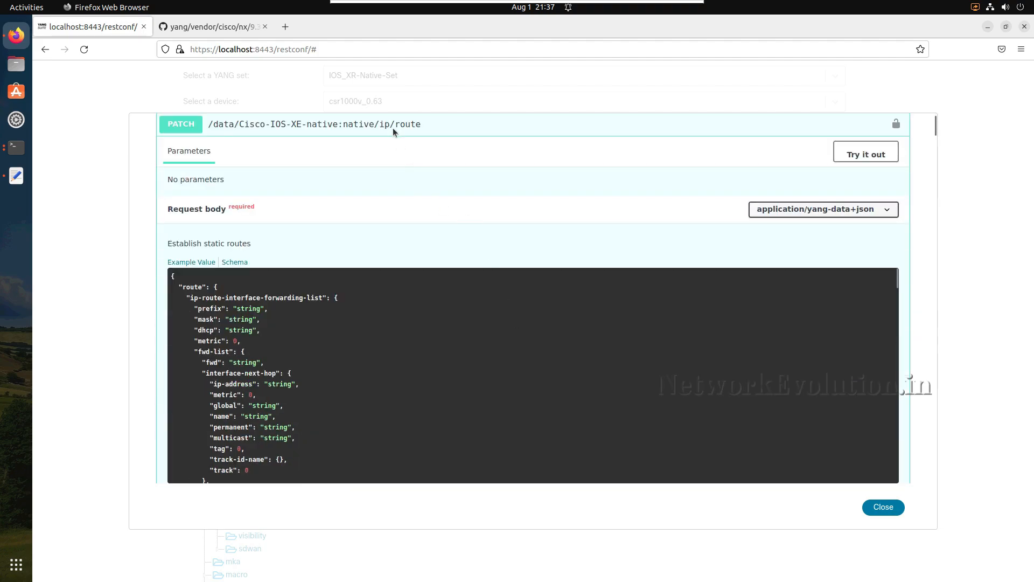
left_click(472, 125)
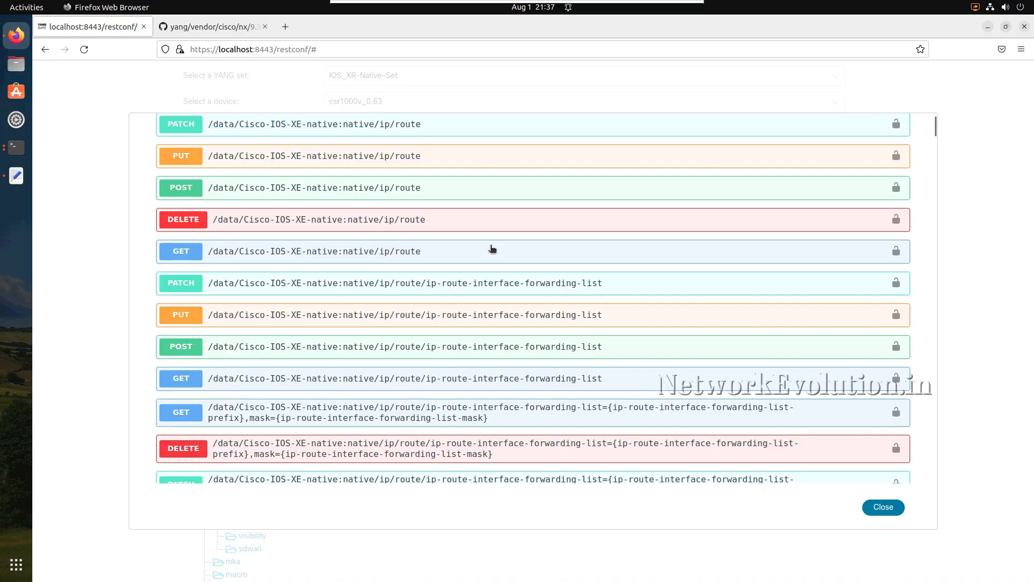
- Open the GET operation for native/ip/route, enable trying it out, and execute the request
scroll(491, 247, "down", 4)
scroll(492, 247, "up", 2)
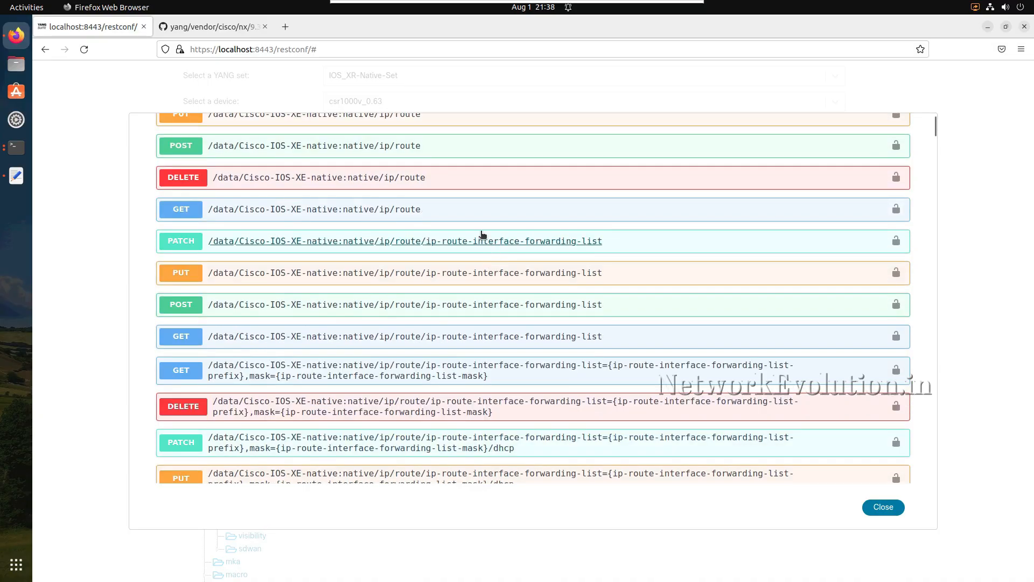
left_click(481, 216)
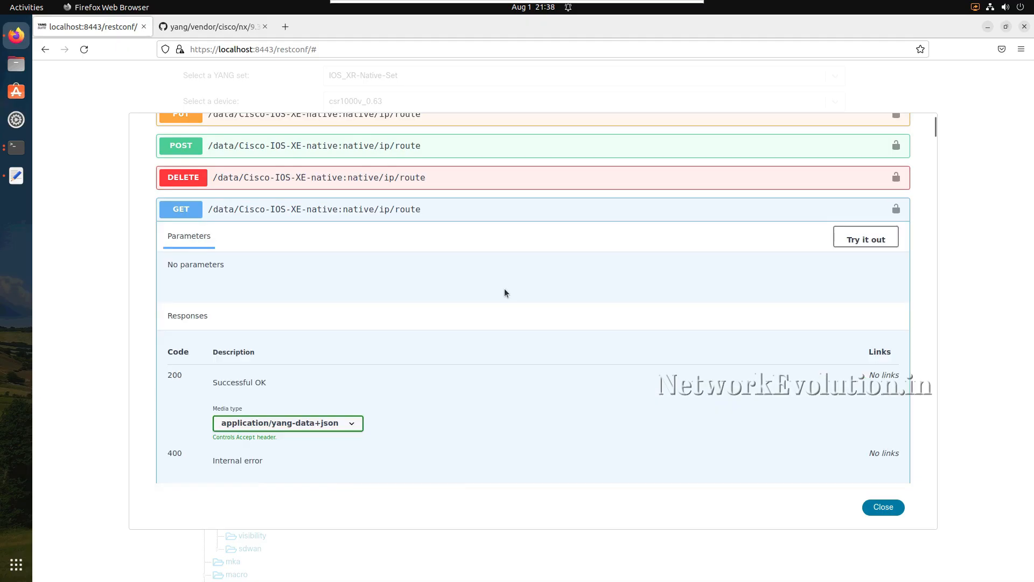
left_click(866, 239)
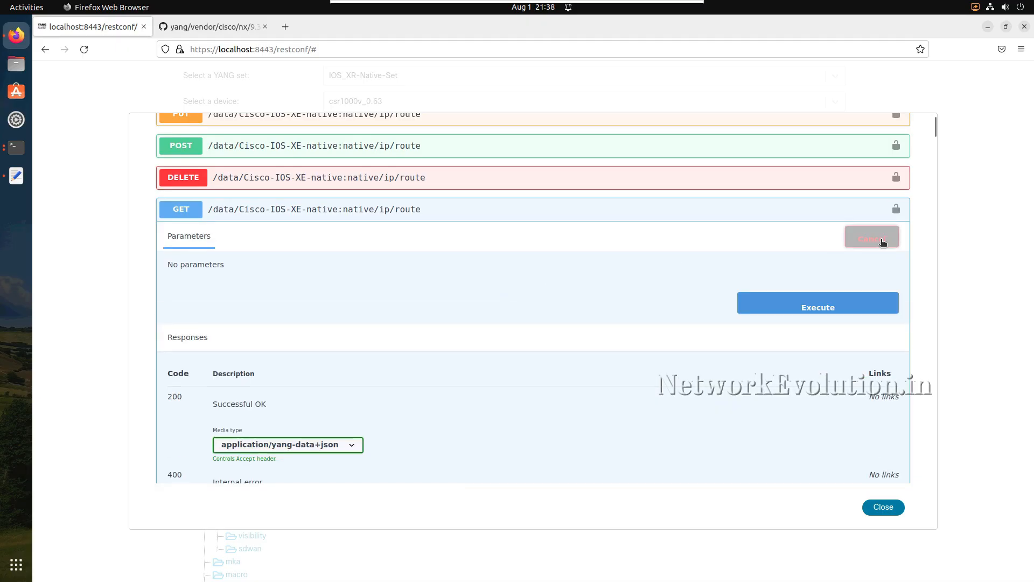
left_click(776, 306)
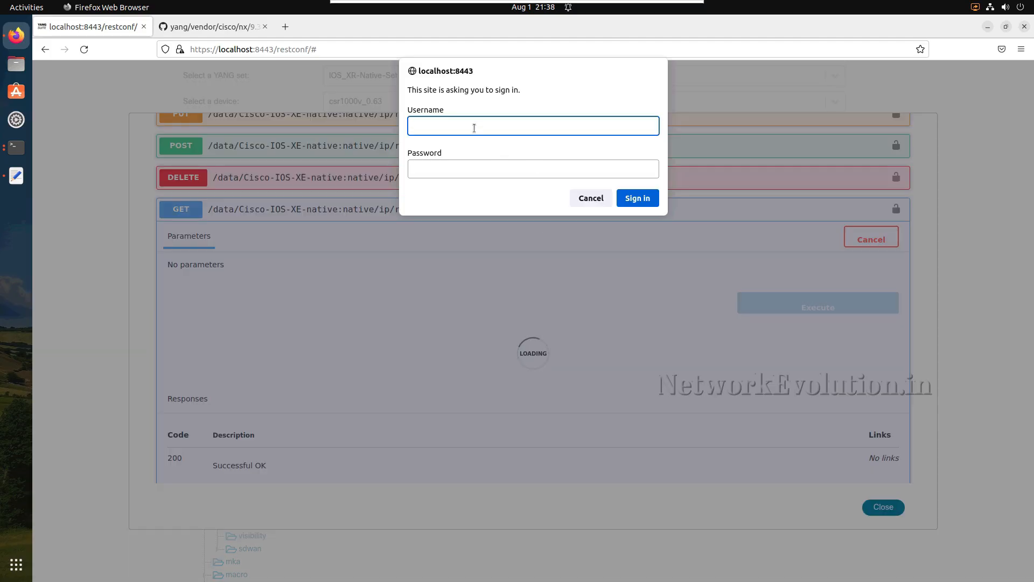
- Sign in to localhost:8443 with the account username and password, and decline saving the login
type("admin")
key("Tab")
type("admin")
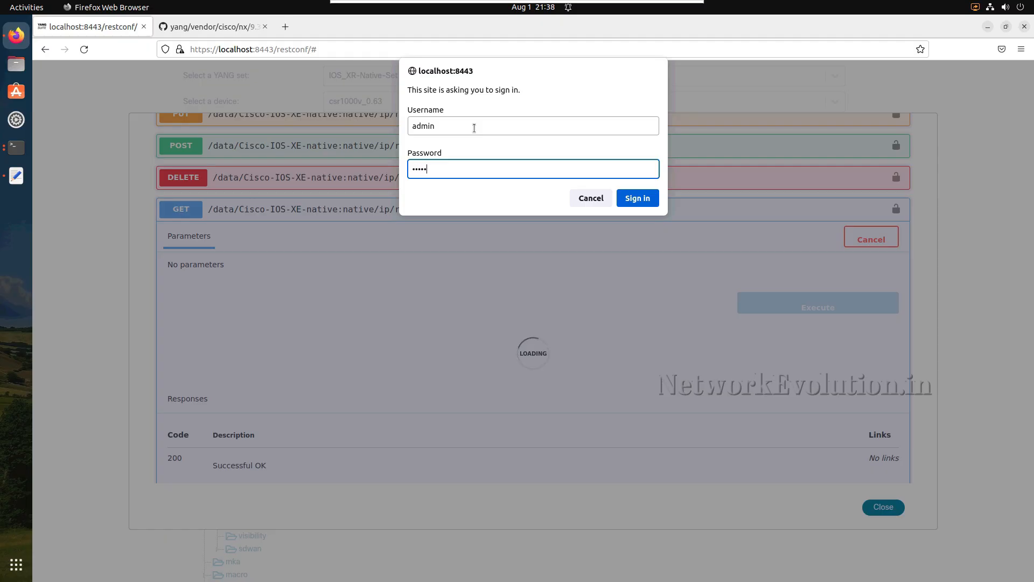
left_click(641, 202)
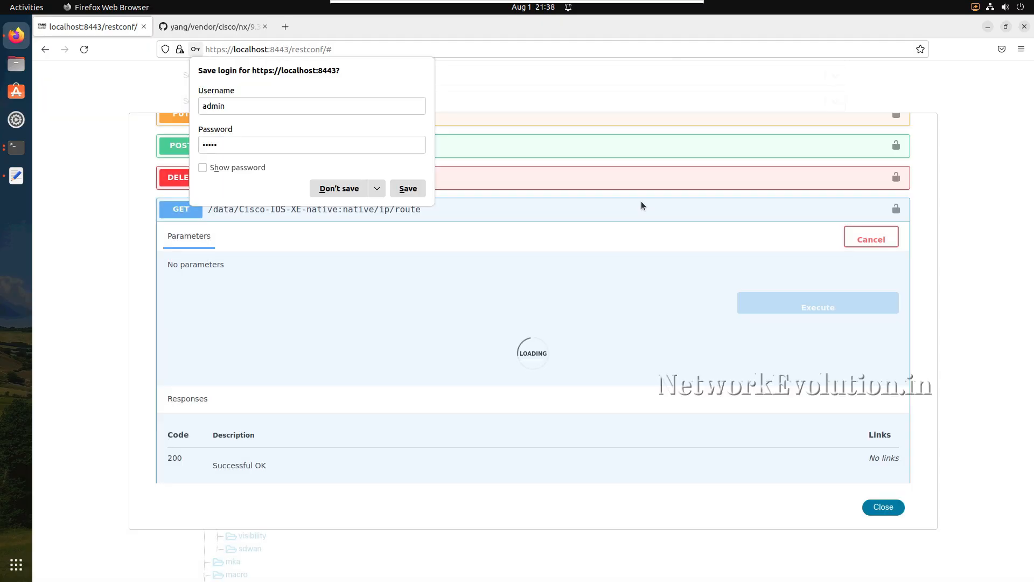
left_click(334, 190)
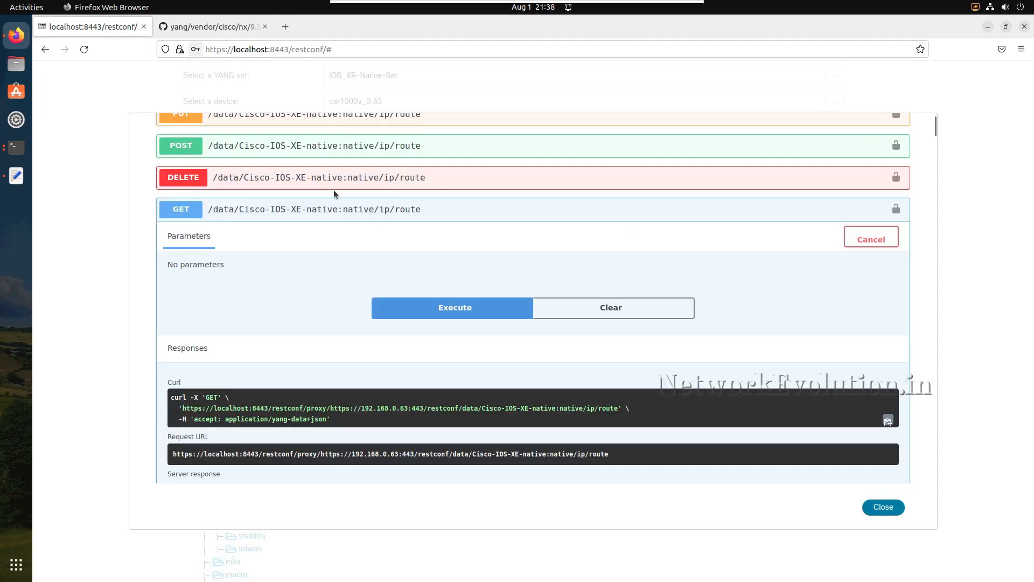
- Examine the GET response body, reading each static route's prefix, mask and forwarding entry through to the end
scroll(347, 342, "down", 5)
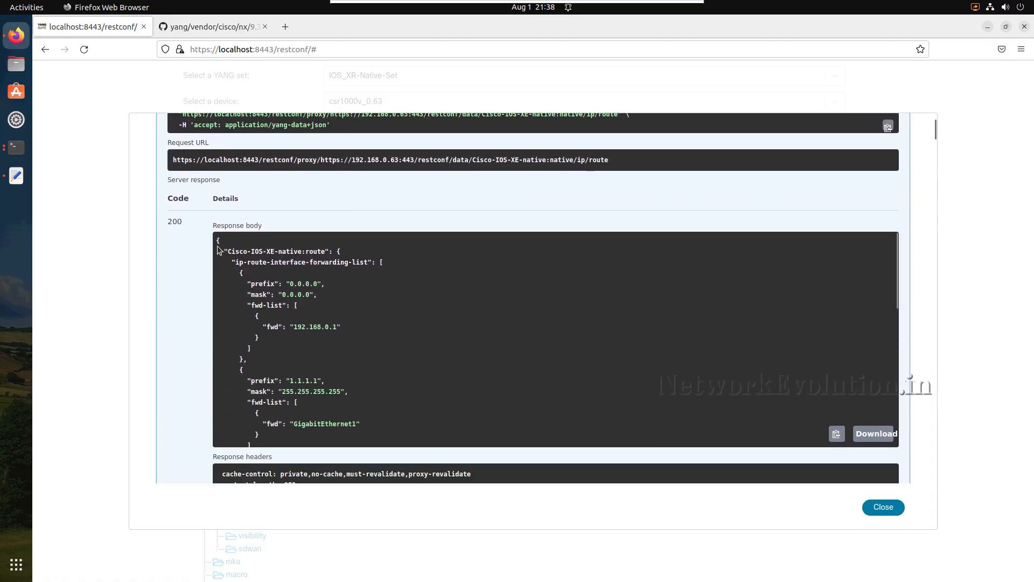
left_click_drag(268, 325, 313, 392)
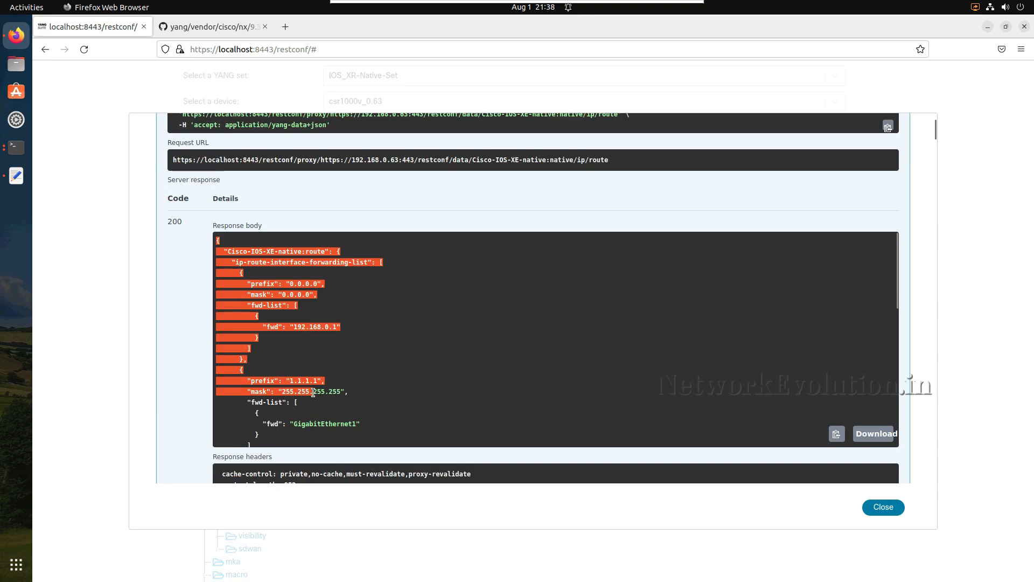
left_click(313, 392)
scroll(310, 381, "down", 1)
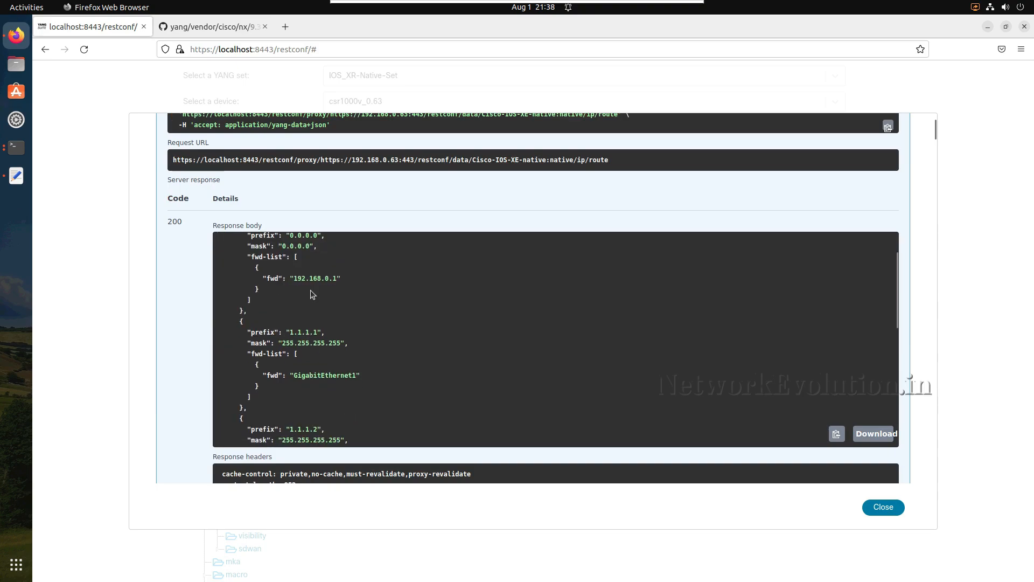
left_click_drag(341, 278, 313, 278)
scroll(329, 344, "down", 1)
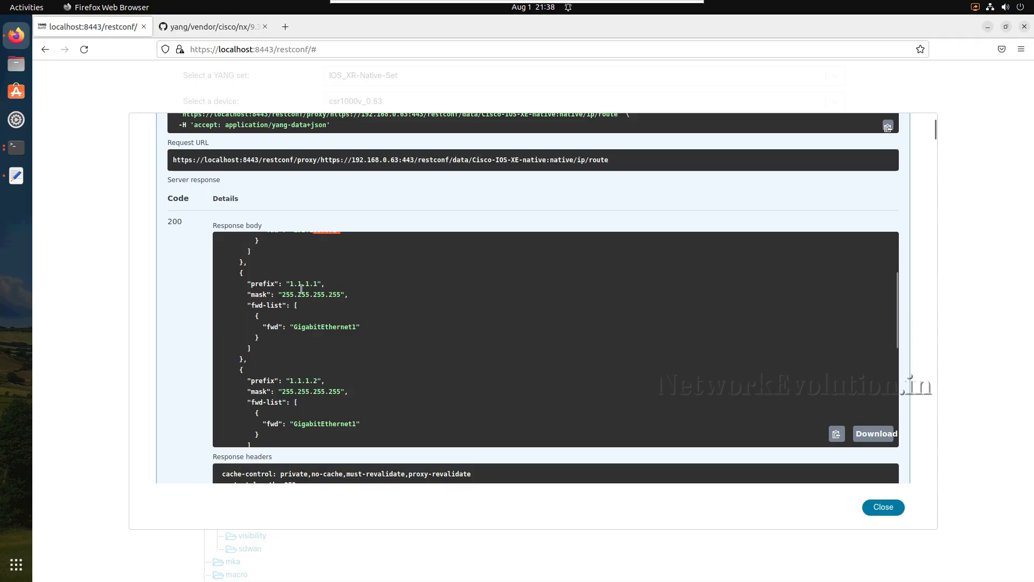
scroll(336, 336, "down", 2)
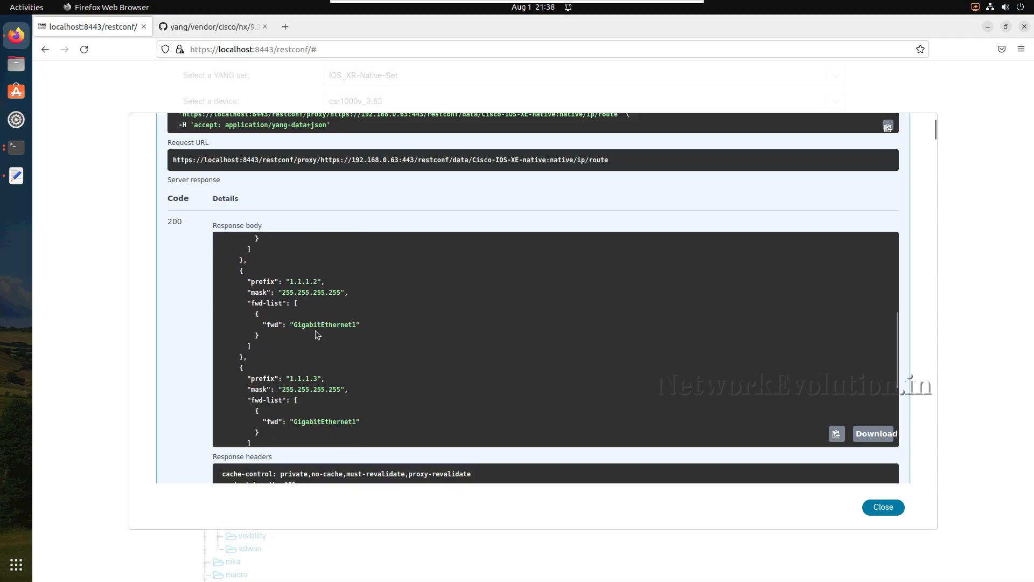
scroll(315, 331, "down", 3)
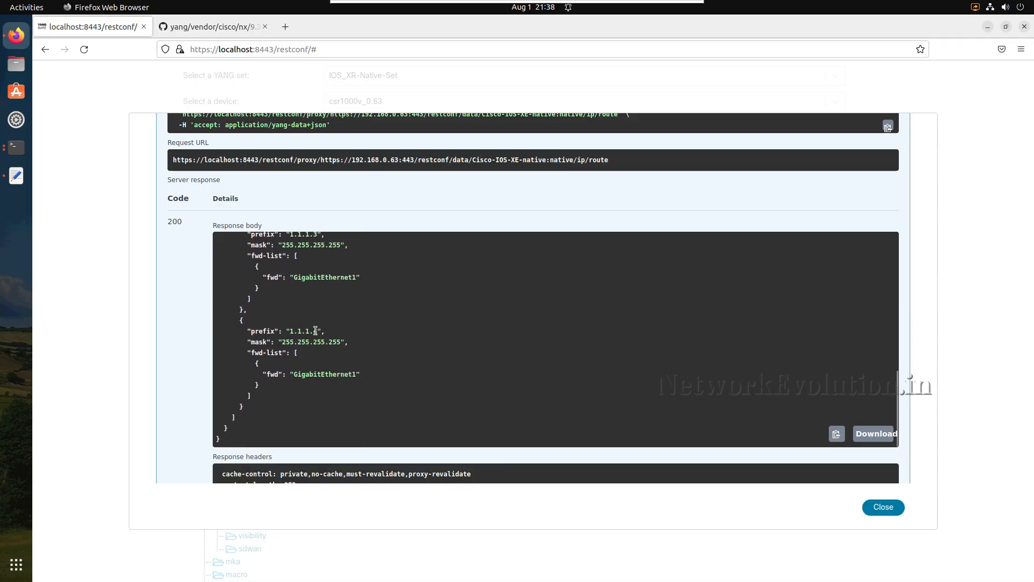
- Switch to Terminal, run "sh run | i ip route" on the router to compare its static routes, and return to Firefox
left_click(17, 146)
key("Up")
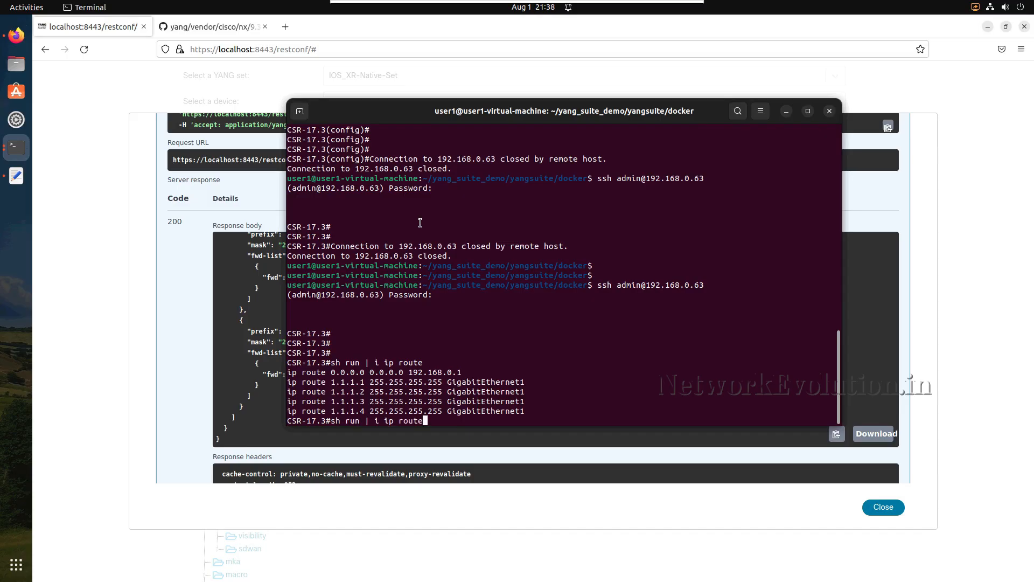
key("Return")
key("Return")
key("Return")
key("Return")
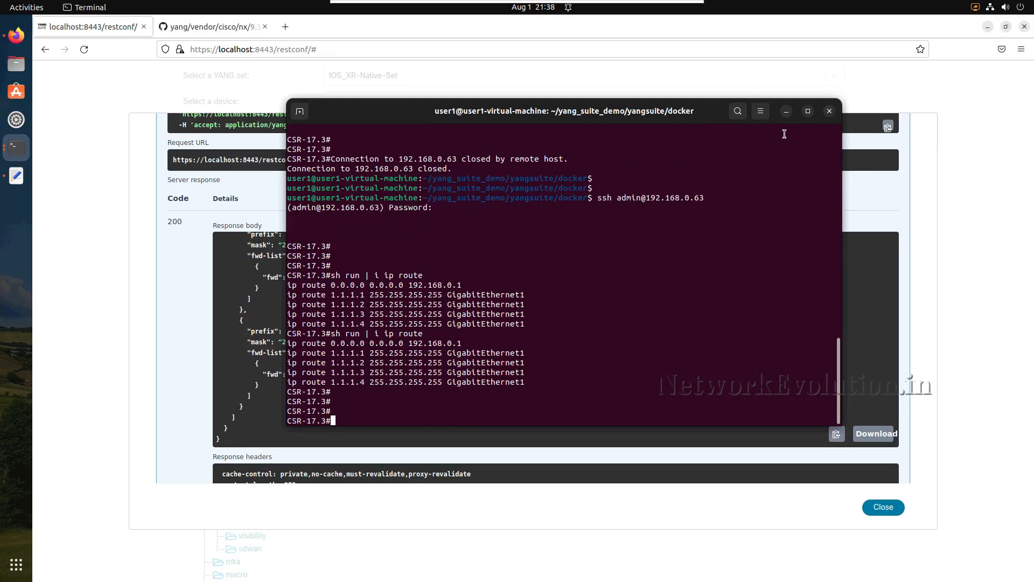
key("alt+Tab")
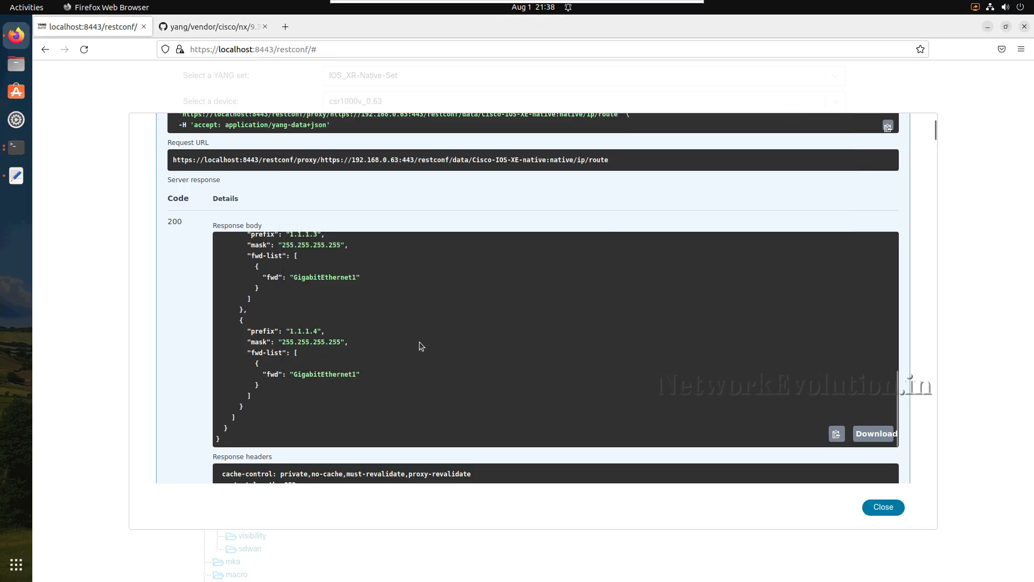
- Review the PATCH and PUT operations for native/ip/route and check the router's existing static routes in Terminal
scroll(406, 257, "up", 8)
scroll(379, 181, "up", 5)
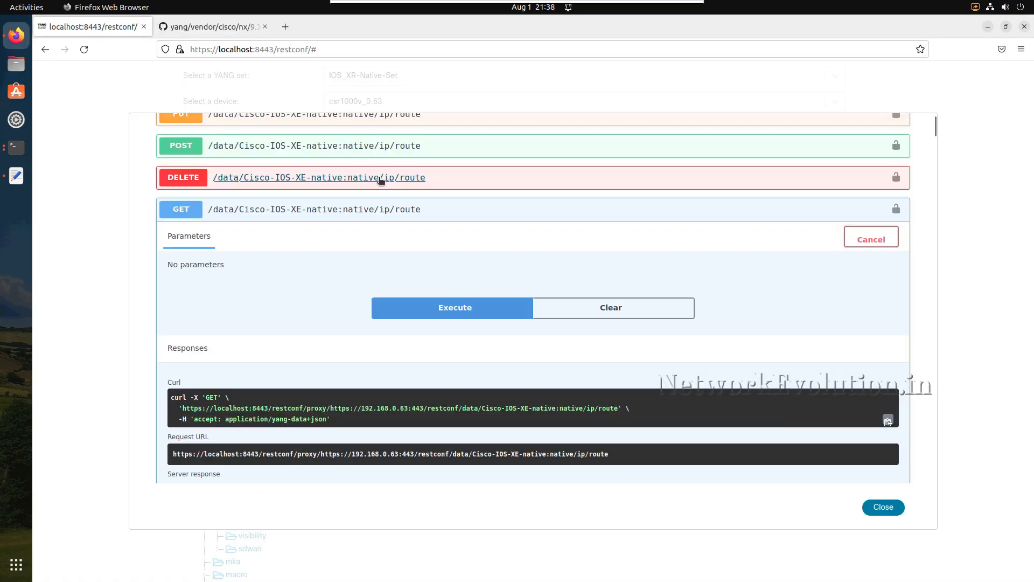
scroll(380, 180, "up", 4)
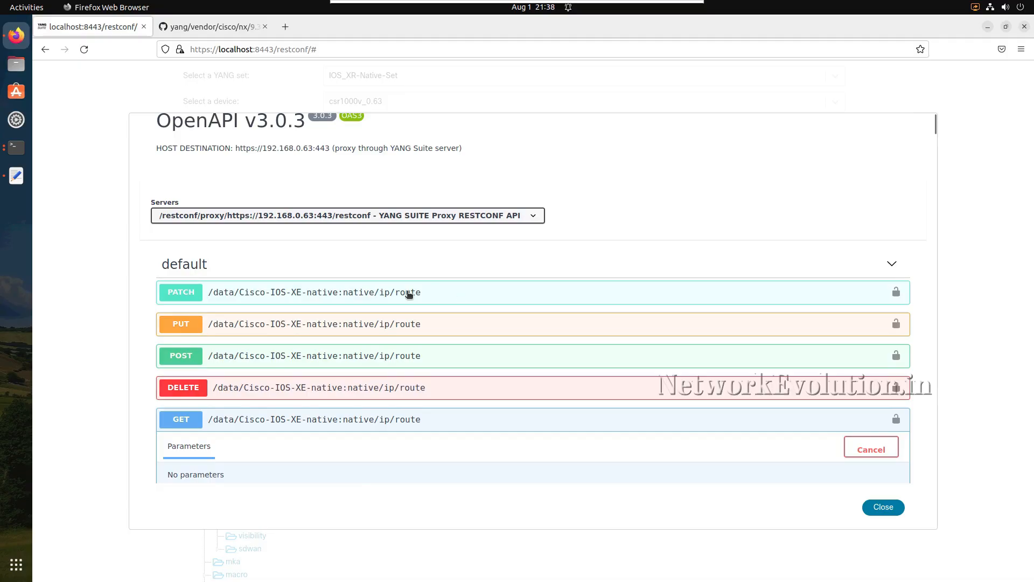
left_click(440, 299)
left_click(440, 299)
left_click(457, 333)
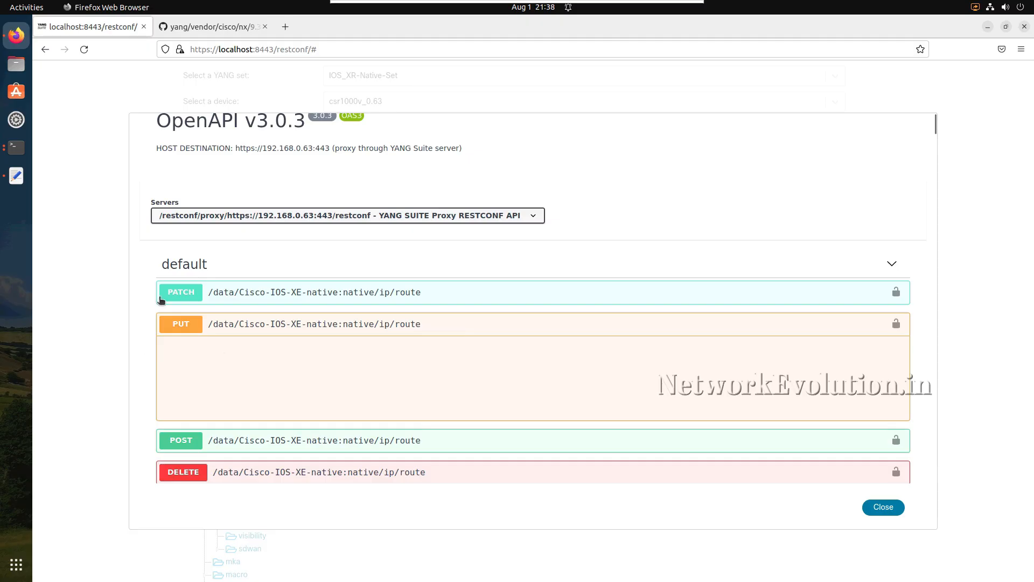
left_click(18, 155)
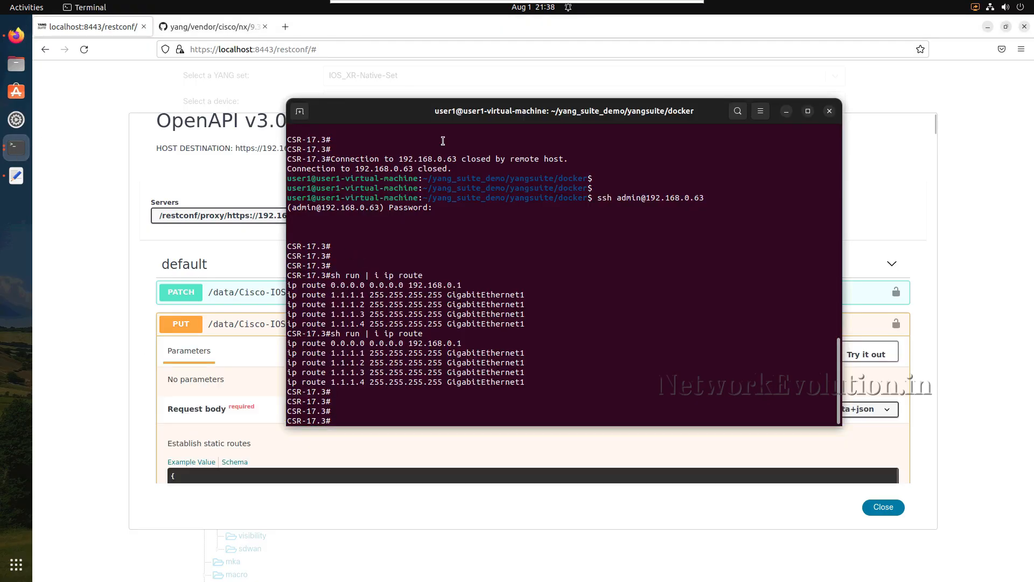
left_click_drag(466, 114, 511, 111)
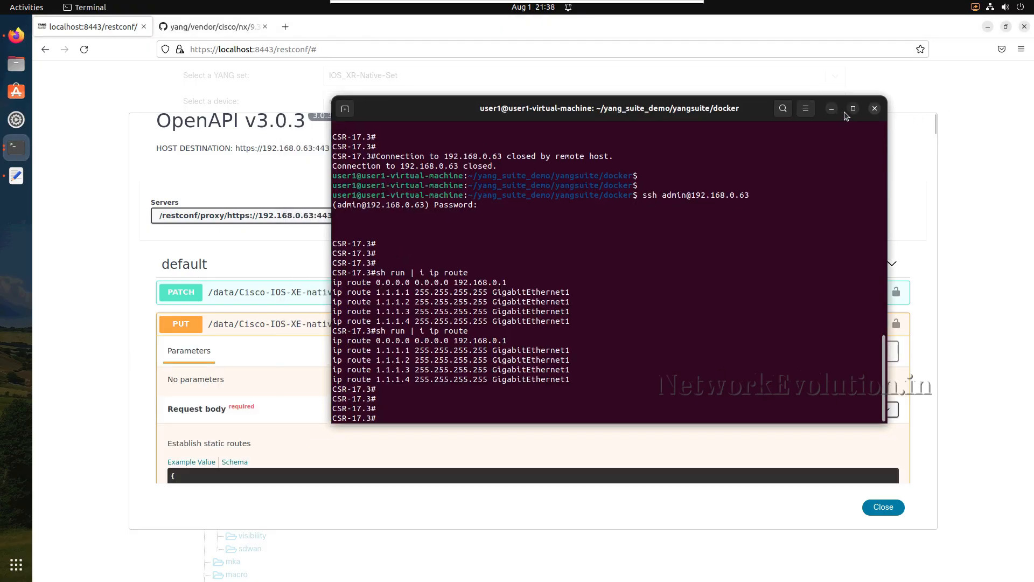
left_click(831, 109)
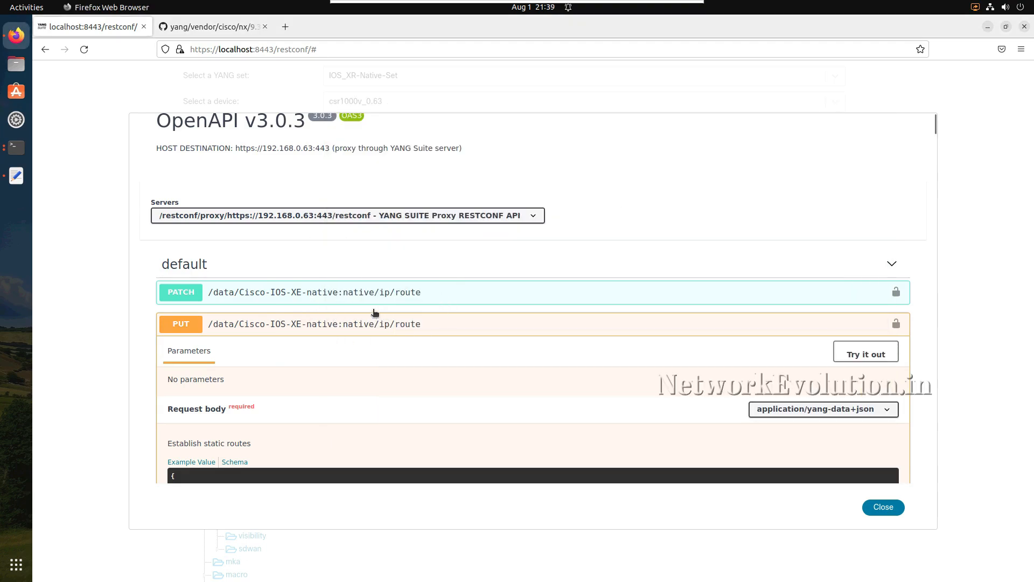
- Open the PATCH operation for native/ip/route for trying out and clear its example request body
left_click(442, 291)
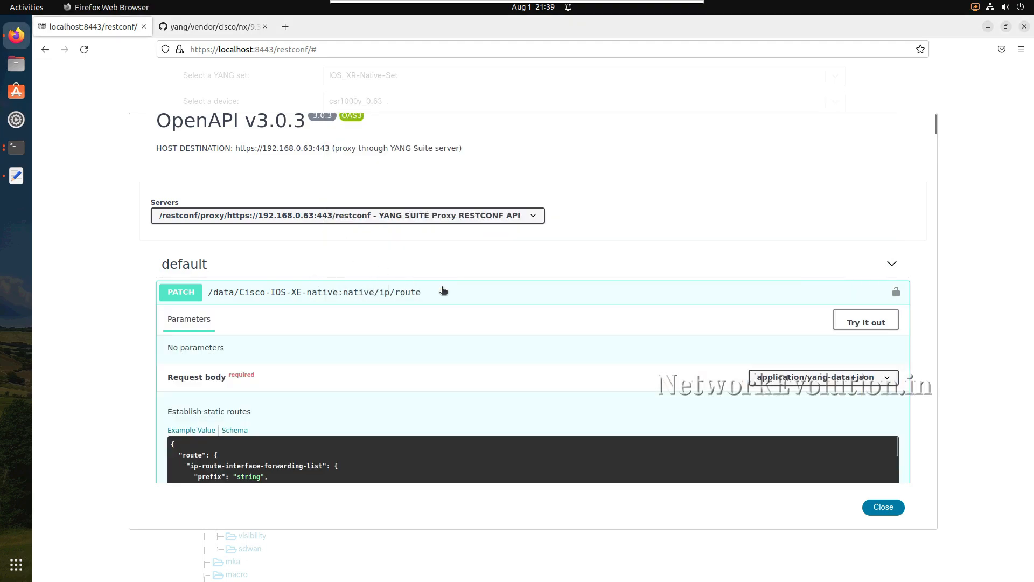
left_click(443, 290)
scroll(497, 351, "down", 3)
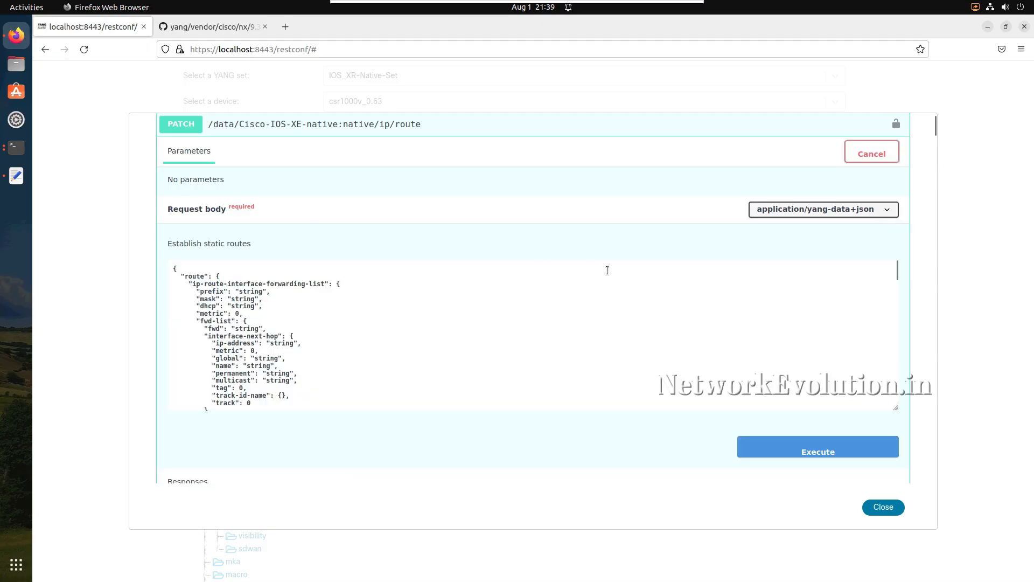
left_click(309, 356)
key("ctrl+a")
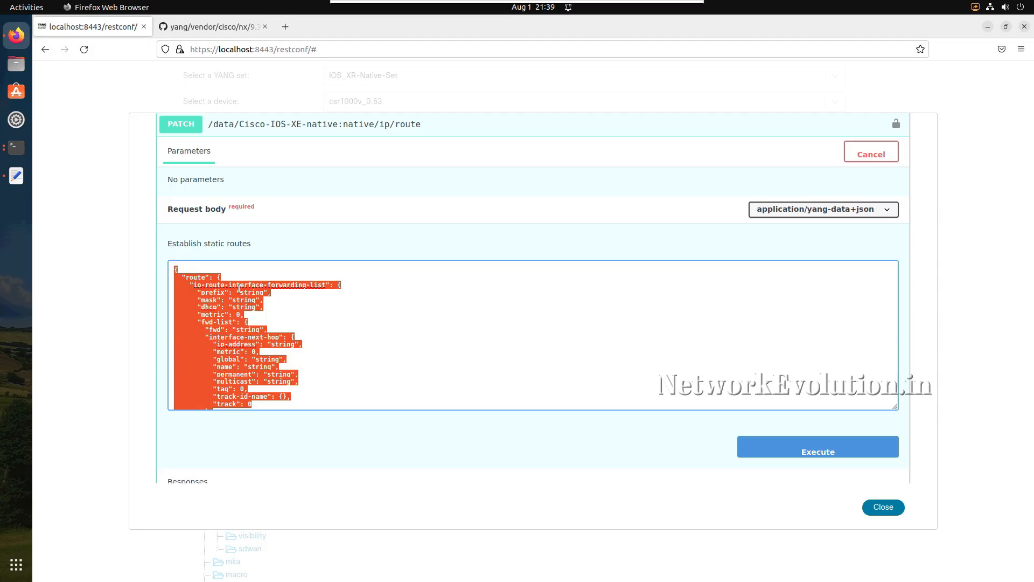
key("BackSpace")
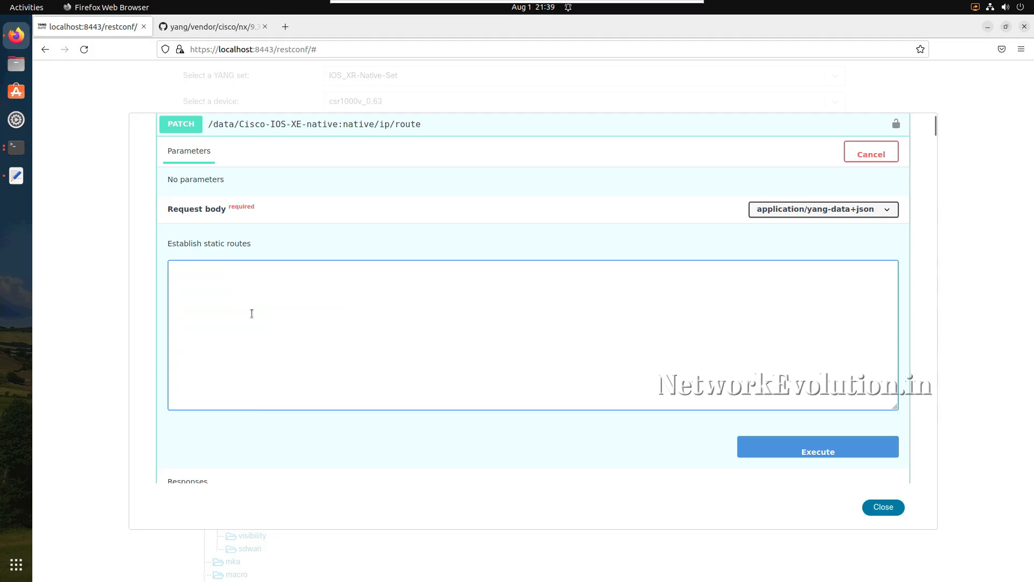
- Switch to Text Editor and examine the Patch payload's prefix and forwarding interface in YANG_SUITE_APIs, comparing with the routes in Terminal
left_click(16, 178)
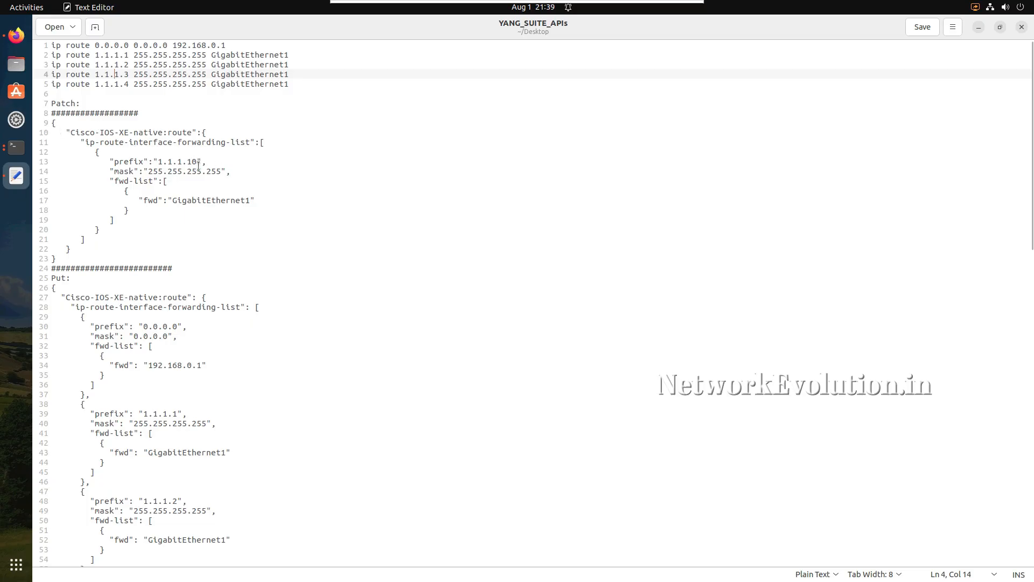
left_click_drag(197, 161, 177, 162)
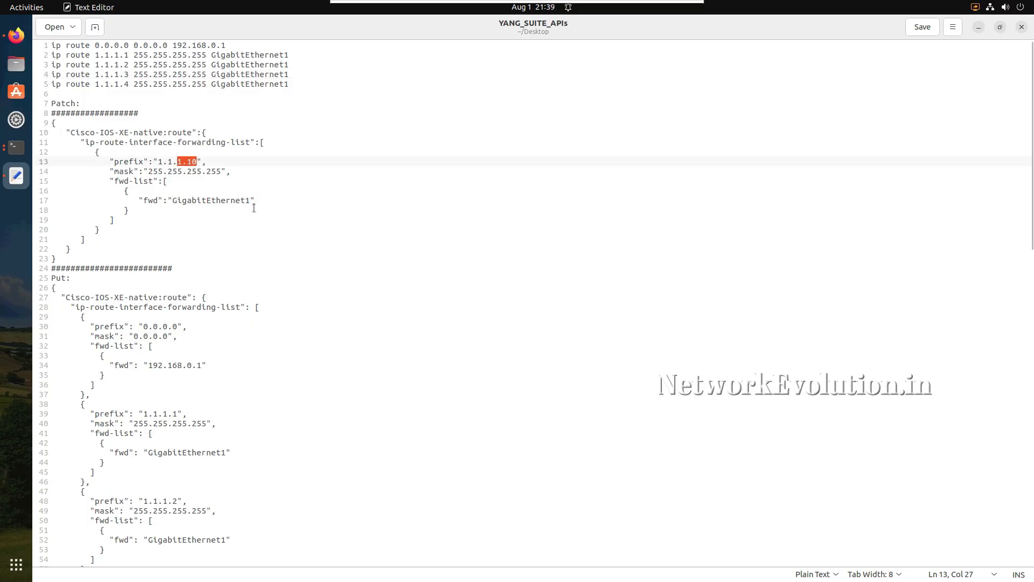
left_click_drag(257, 203, 129, 191)
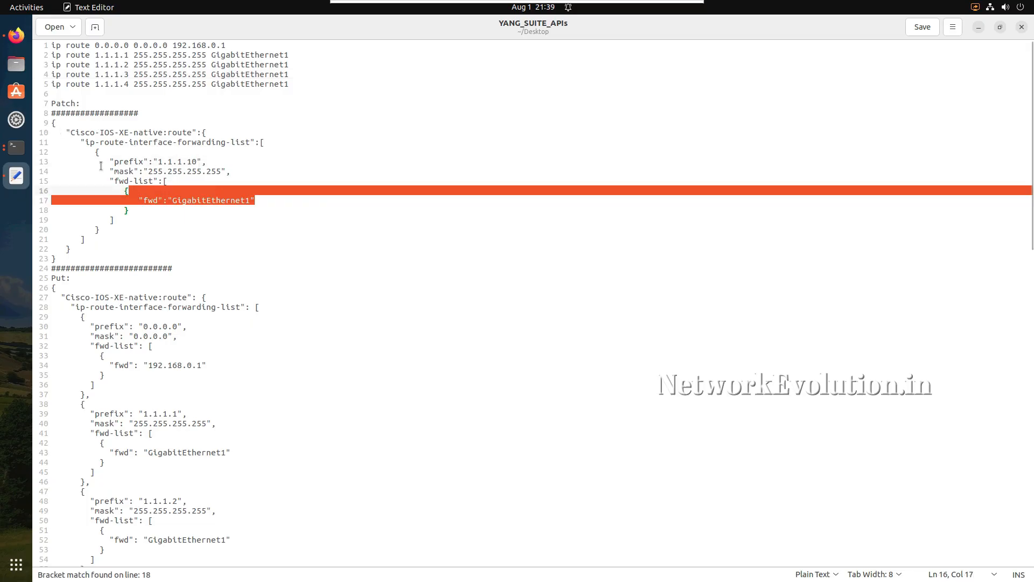
left_click(15, 149)
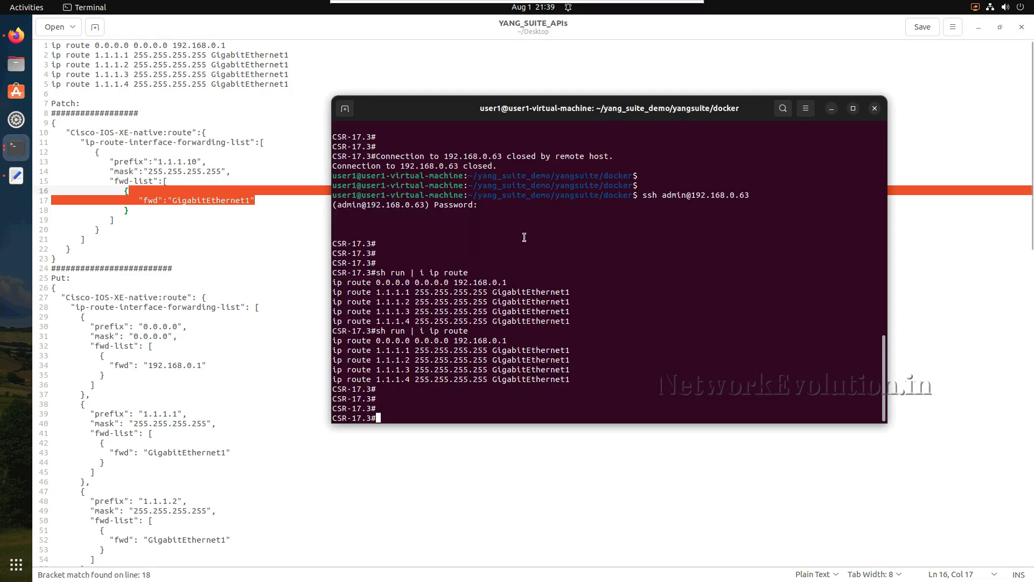
left_click(160, 229)
- Copy the Patch JSON payload for prefix 1.1.1.10 into the PATCH request body in Firefox and execute the request
left_click_drag(56, 258, 45, 123)
key("ctrl+c")
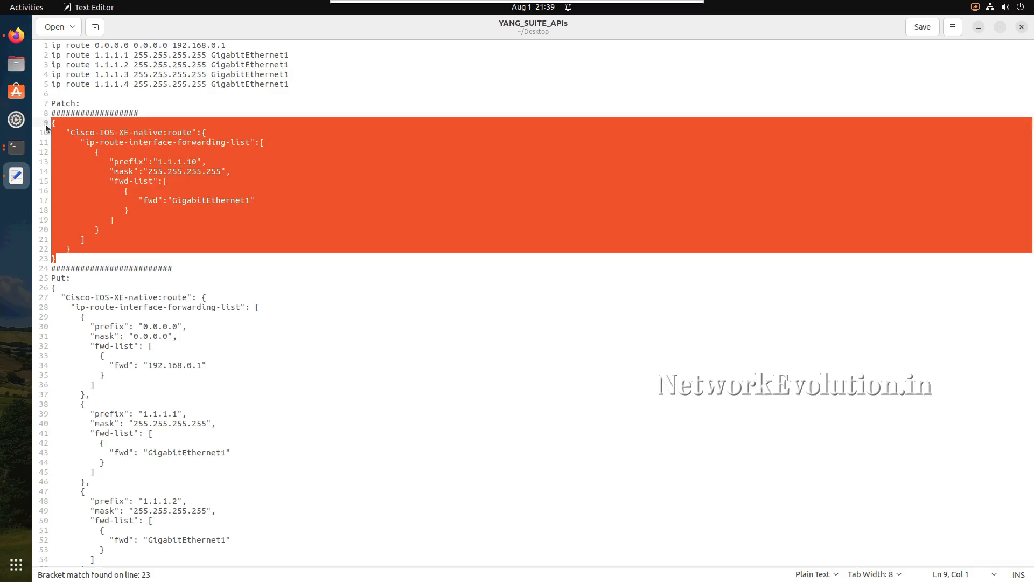
left_click(16, 36)
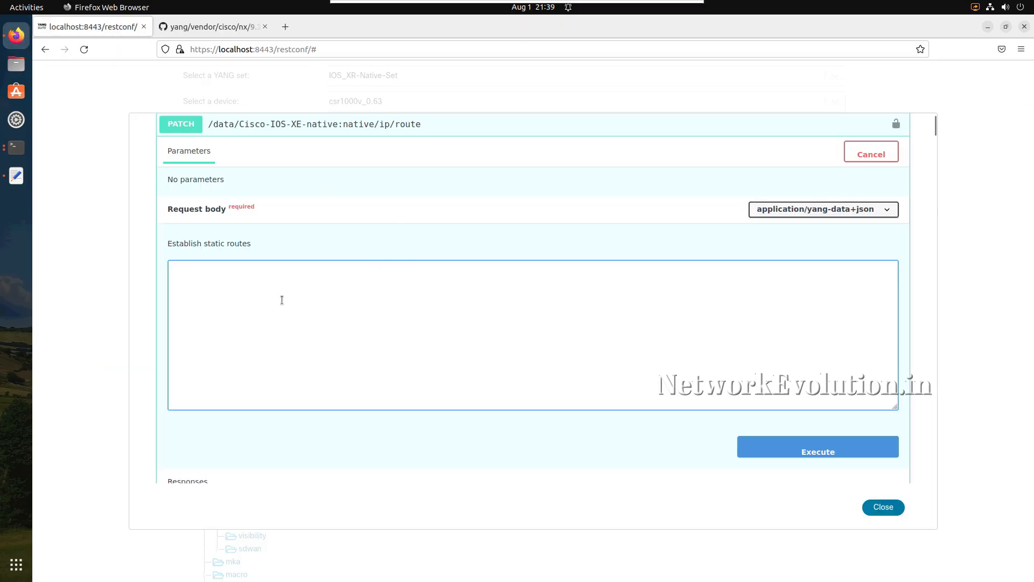
key("ctrl+v")
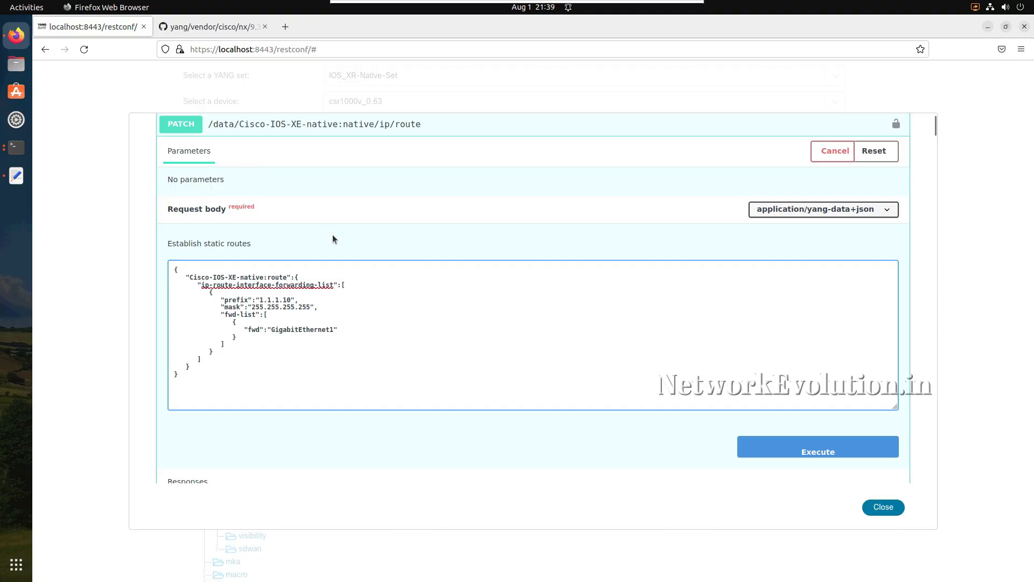
left_click(790, 448)
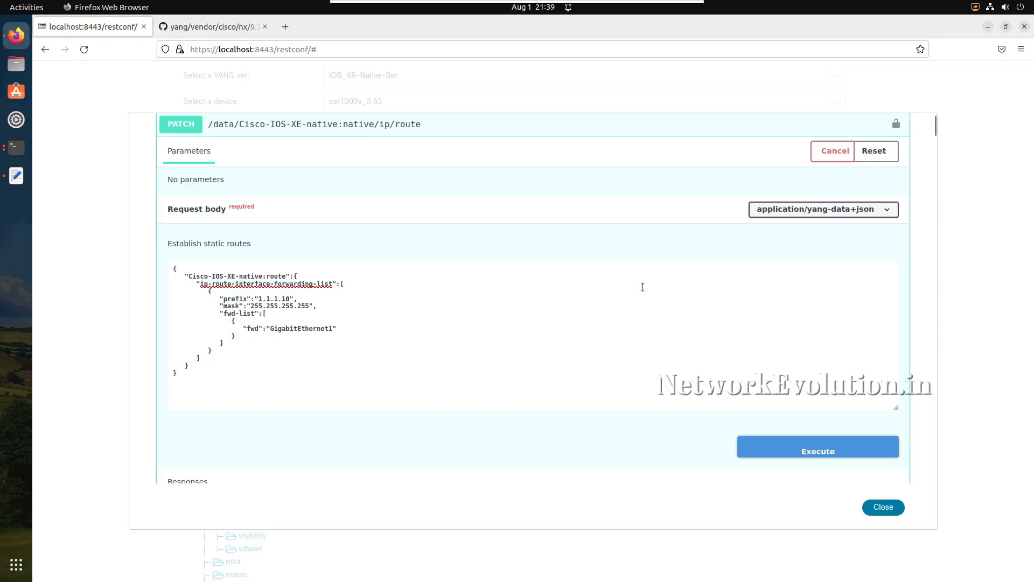
scroll(507, 315, "down", 3)
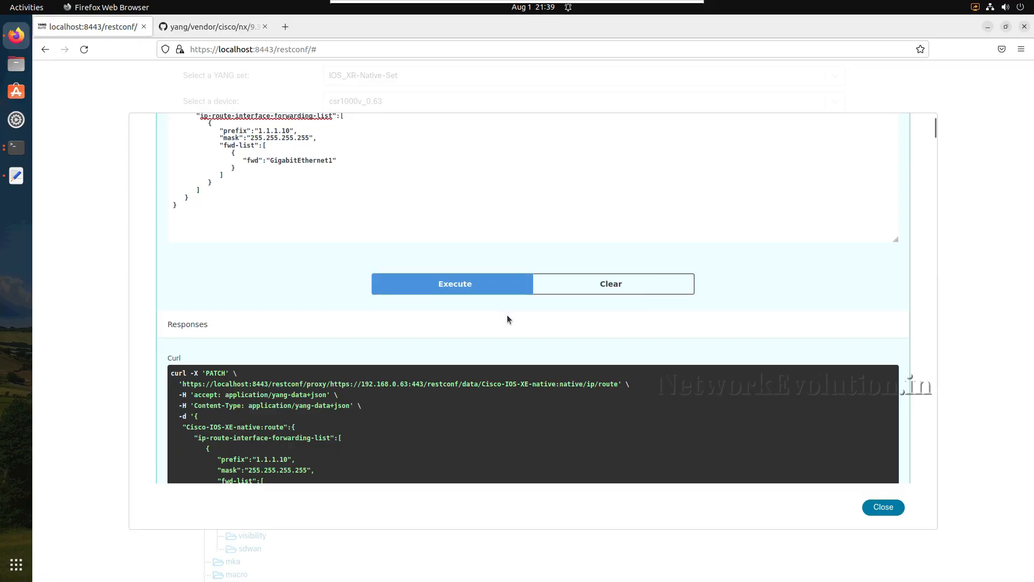
- Examine the PATCH request's curl command, server response code, response headers and the documented response codes
scroll(507, 314, "down", 6)
scroll(507, 319, "down", 1)
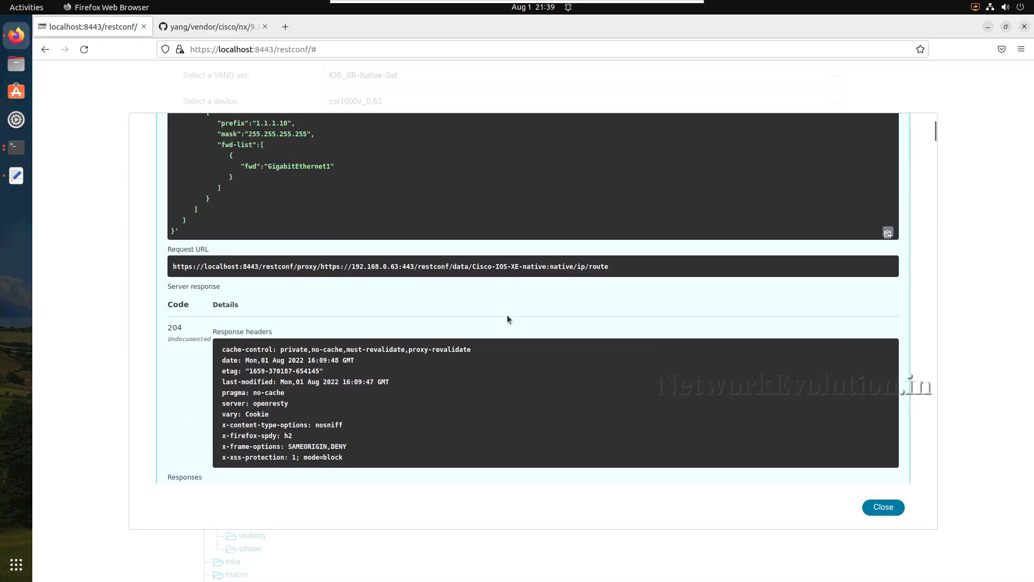
scroll(506, 318, "up", 3)
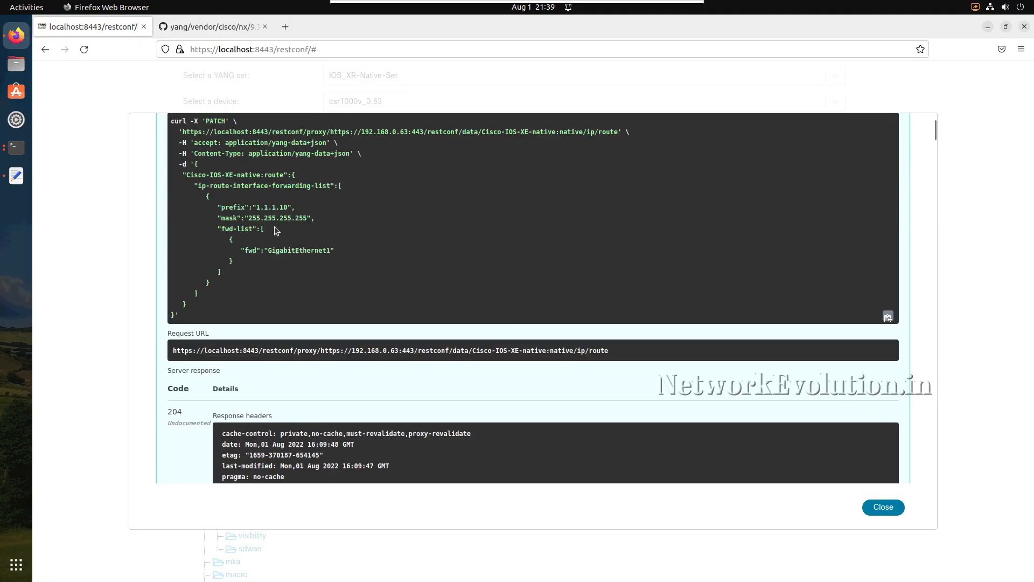
scroll(274, 230, "down", 8)
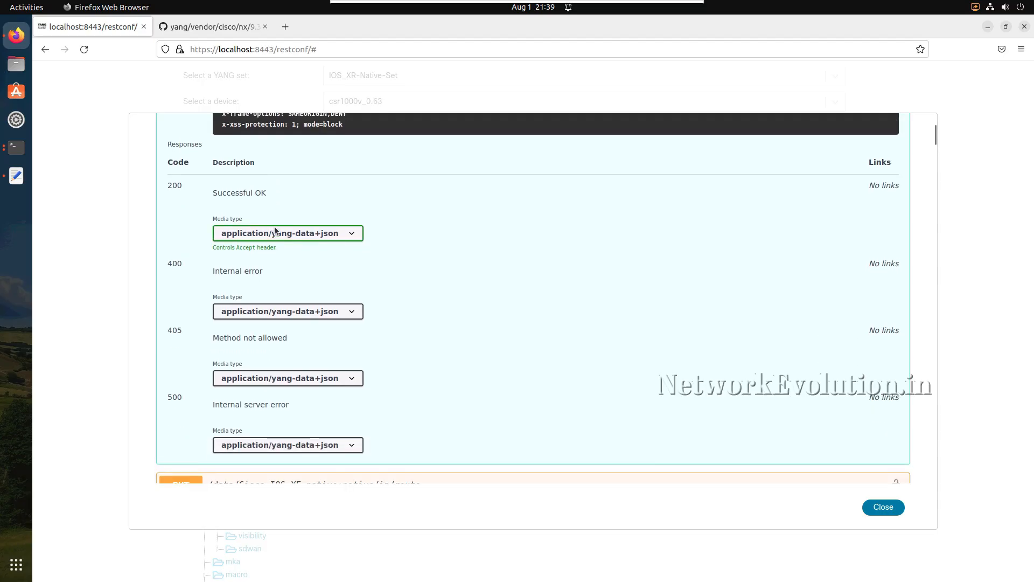
scroll(274, 231, "up", 6)
scroll(275, 226, "down", 3)
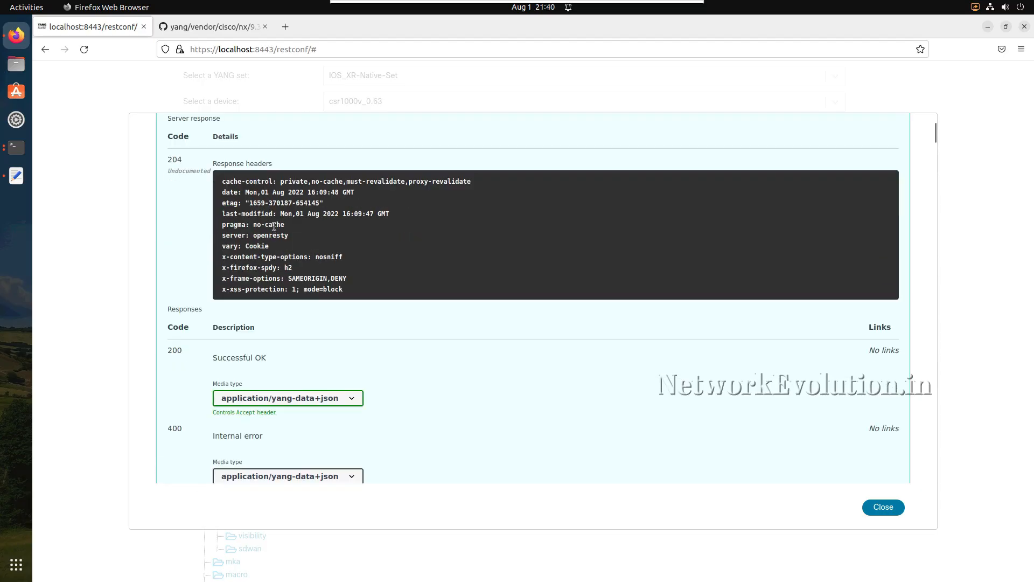
scroll(274, 226, "down", 5)
scroll(274, 226, "up", 6)
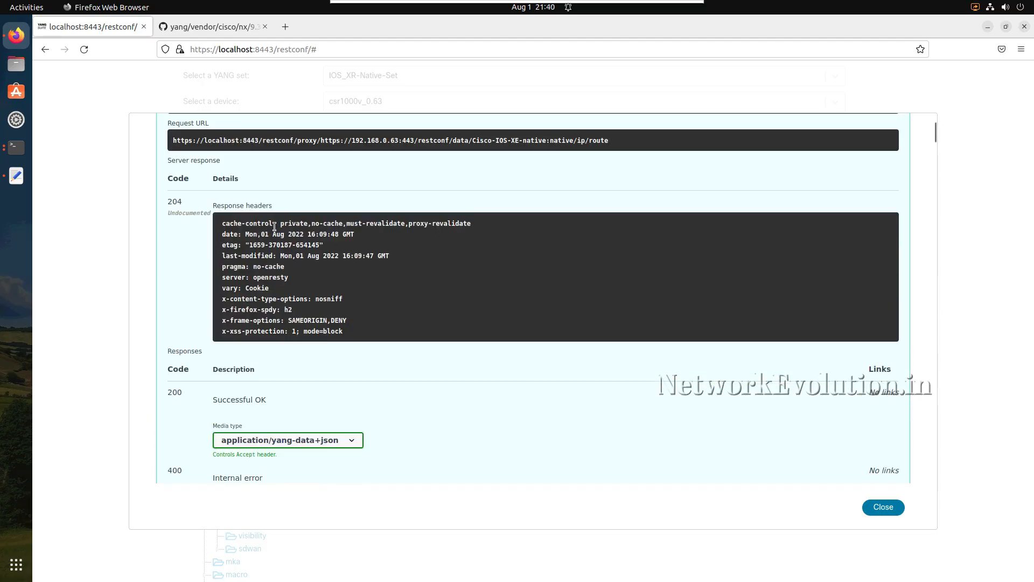
scroll(275, 226, "up", 2)
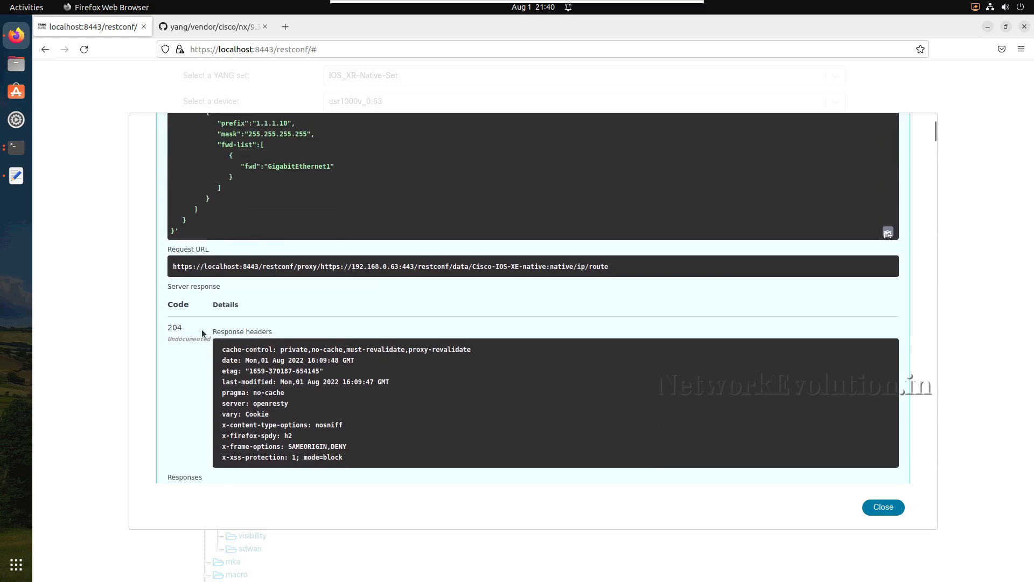
double_click(243, 332)
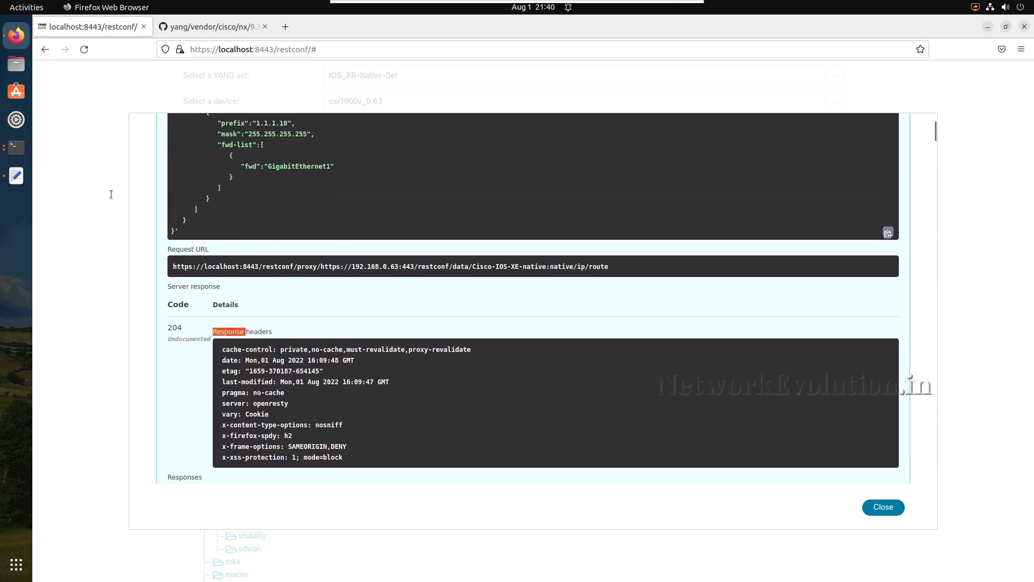
- Switch to Terminal, rerun "sh run | i ip route" on the router, check for the 1.1.1.10 route and minimize the window
left_click(17, 150)
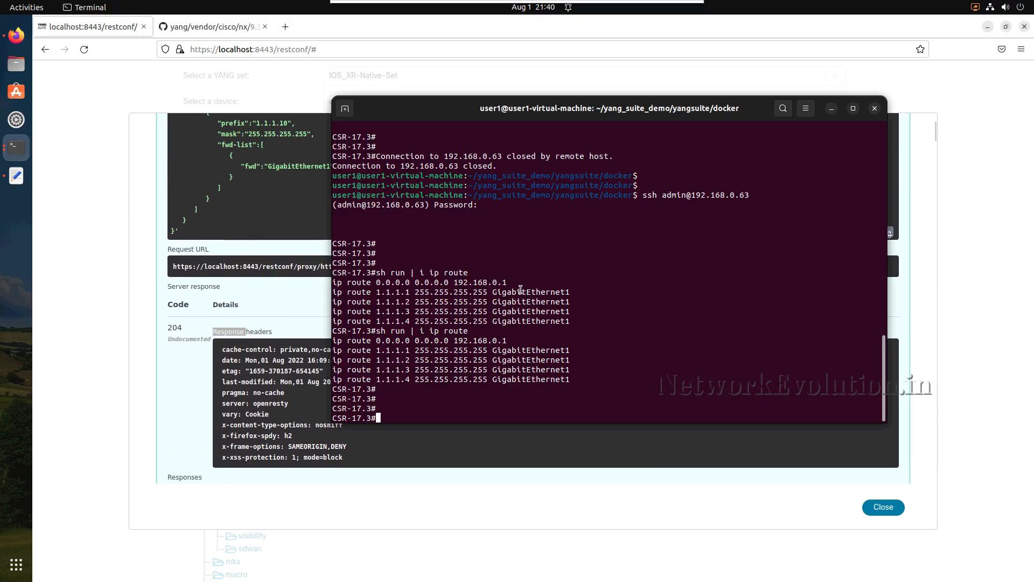
key("Up")
key("Return")
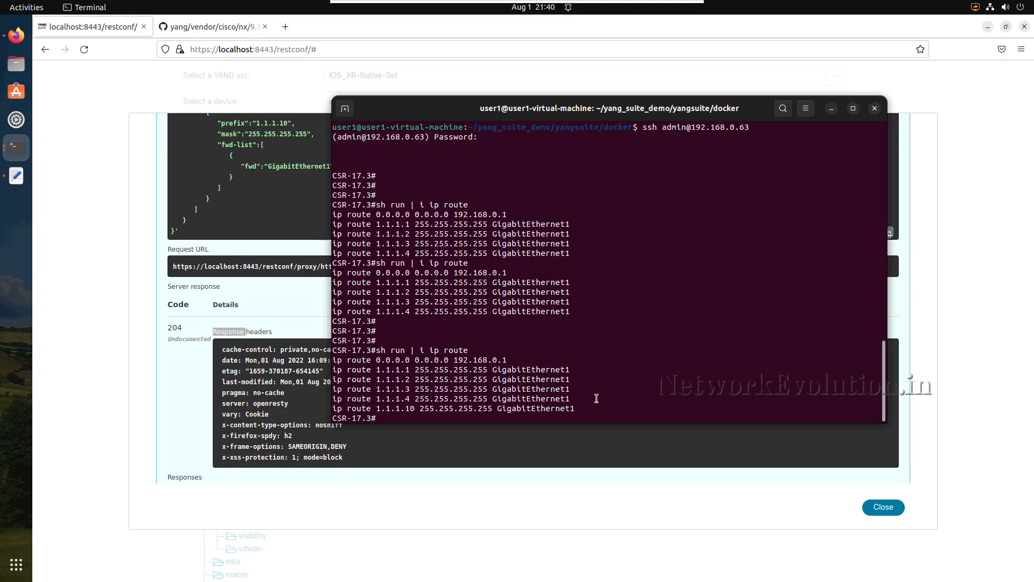
left_click_drag(576, 408, 329, 410)
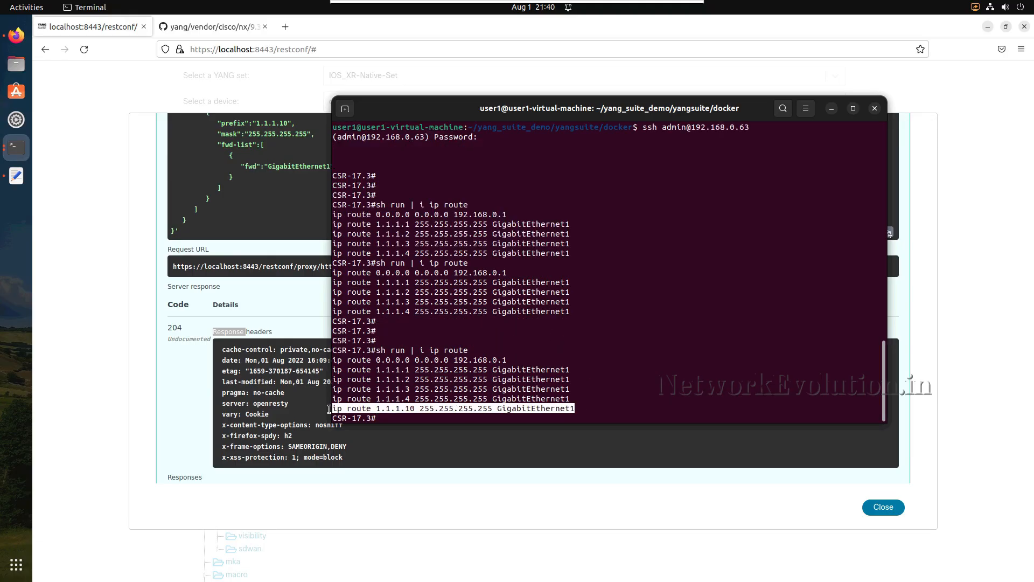
left_click(436, 410)
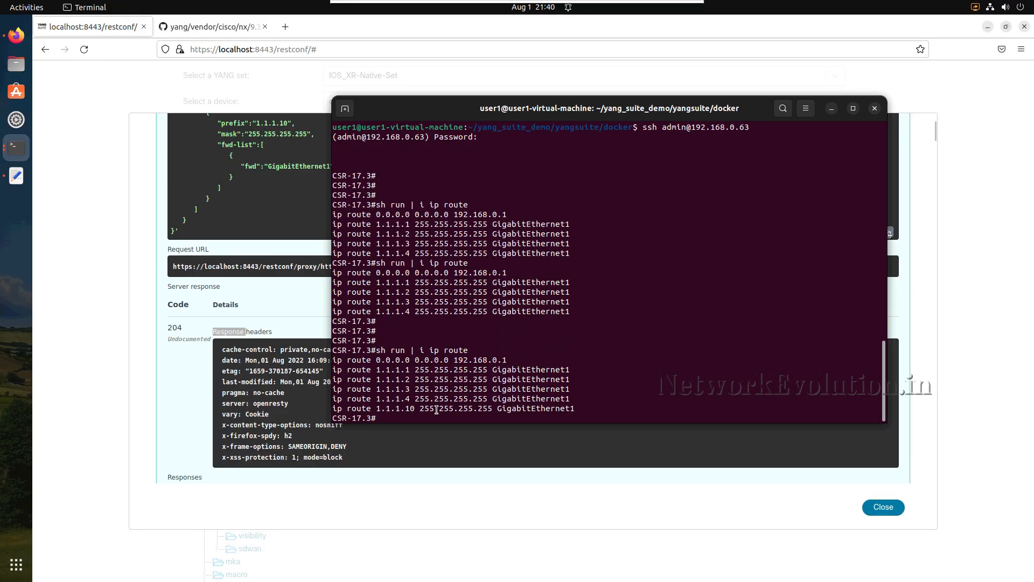
left_click(833, 108)
- Copy the JSON payload for prefix 1.1.1.10 from the PATCH request body and collapse the PATCH operation
scroll(515, 269, "up", 4)
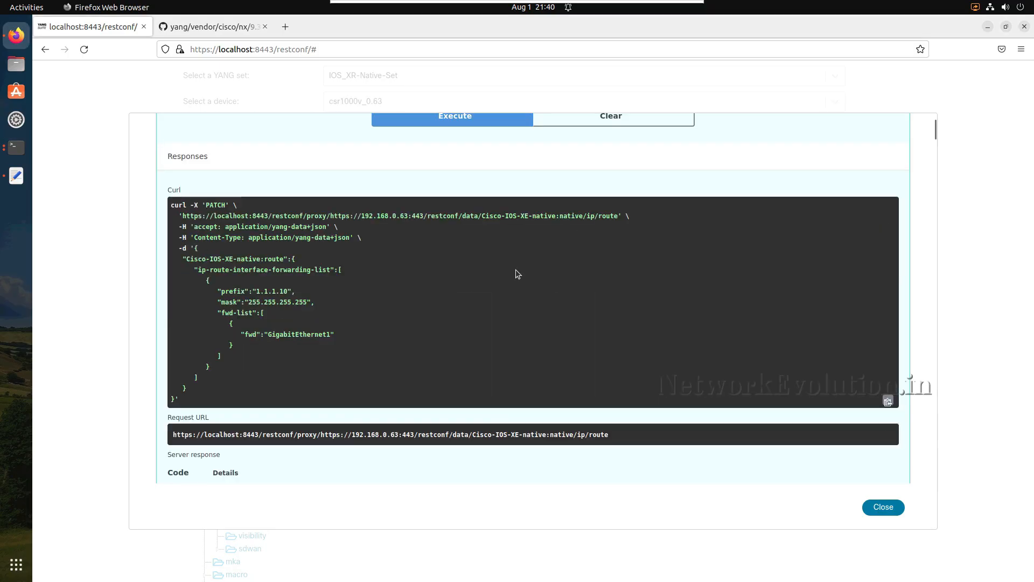
scroll(516, 269, "up", 5)
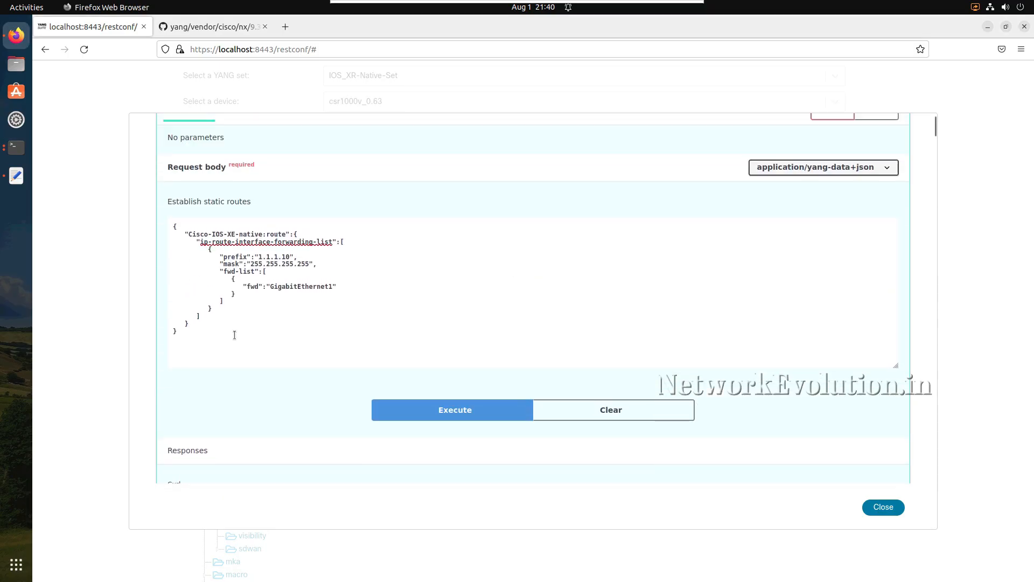
left_click_drag(178, 334, 168, 229)
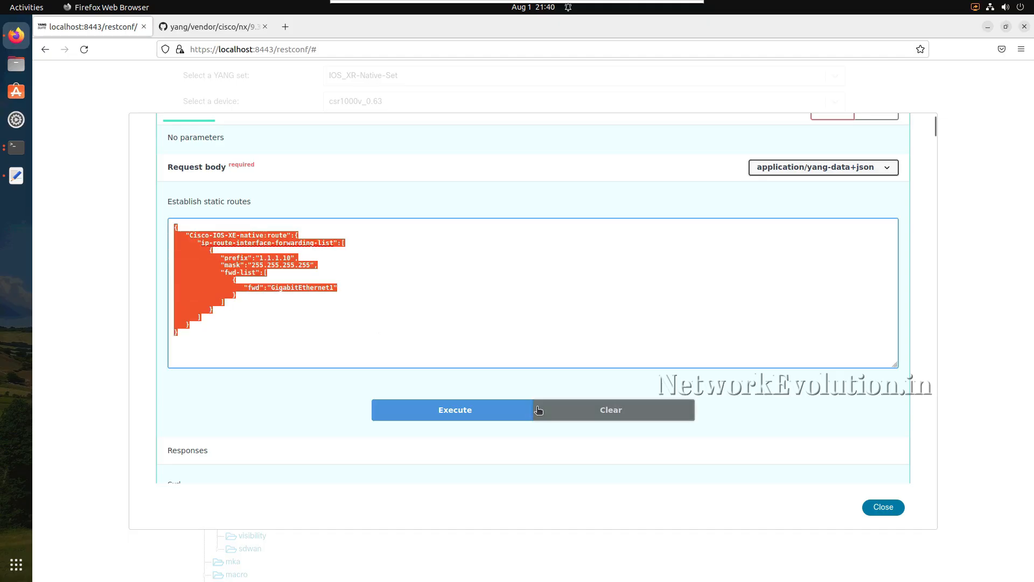
scroll(500, 311, "up", 3)
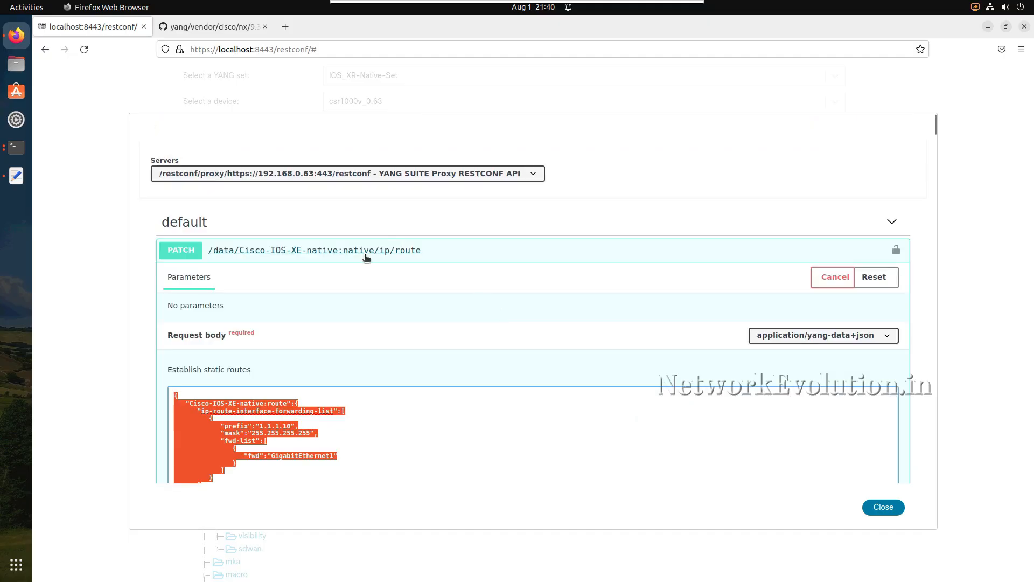
scroll(401, 362, "down", 15)
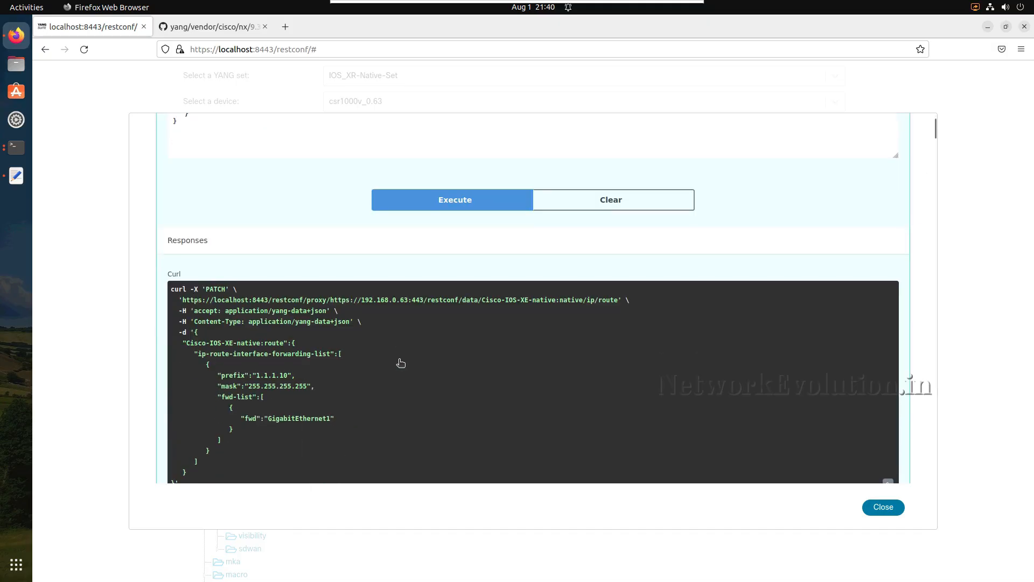
scroll(399, 365, "up", 3)
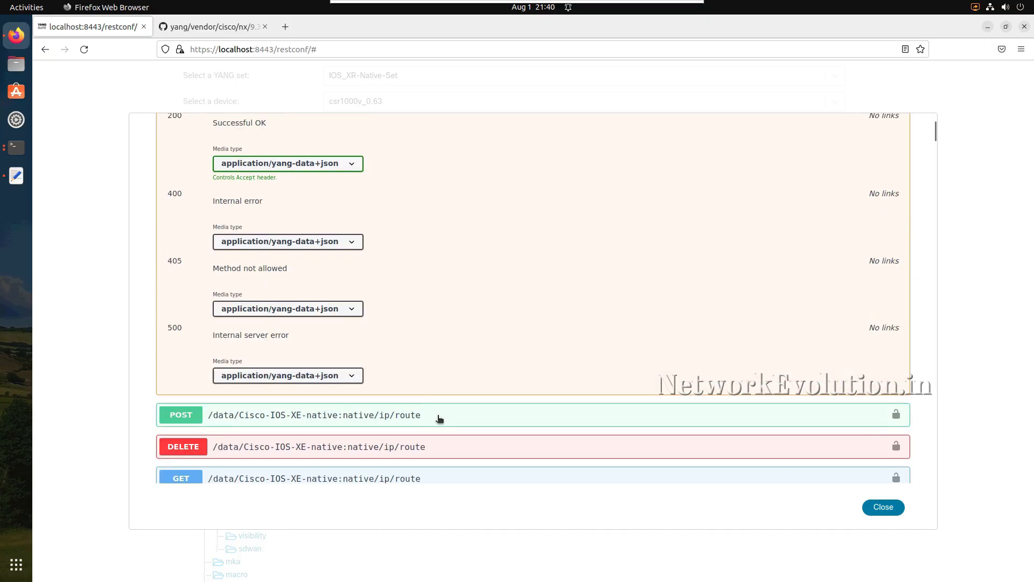
- Locate the PUT operation for native/ip/route among the generated APIs and enable it for trying out
scroll(419, 222, "up", 5)
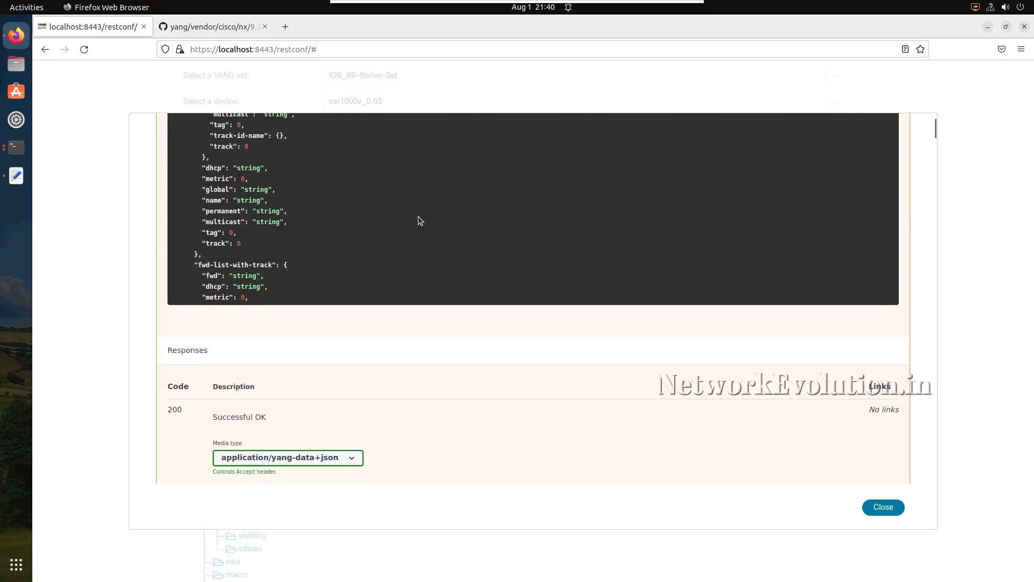
scroll(419, 221, "up", 5)
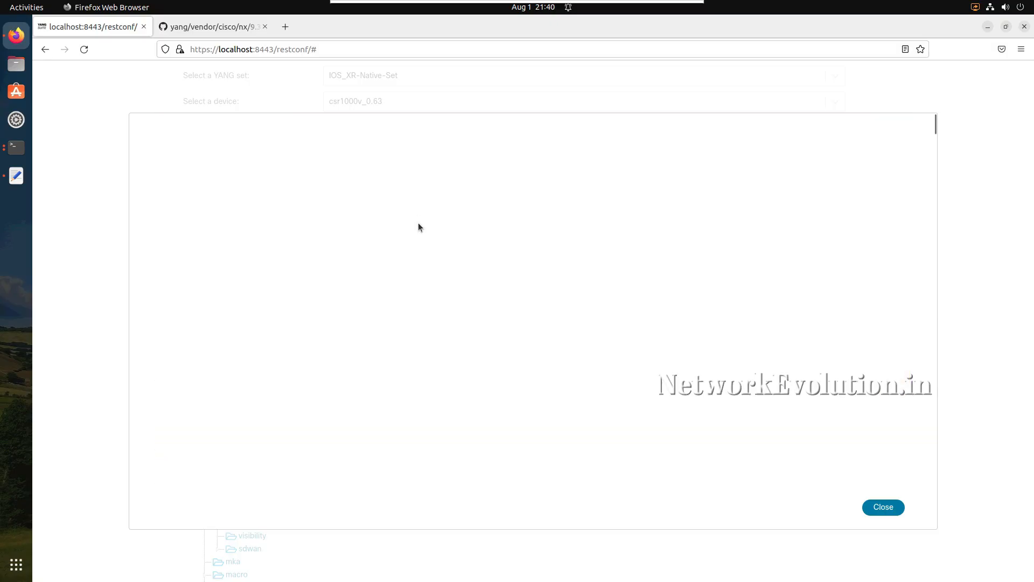
scroll(437, 323, "down", 6)
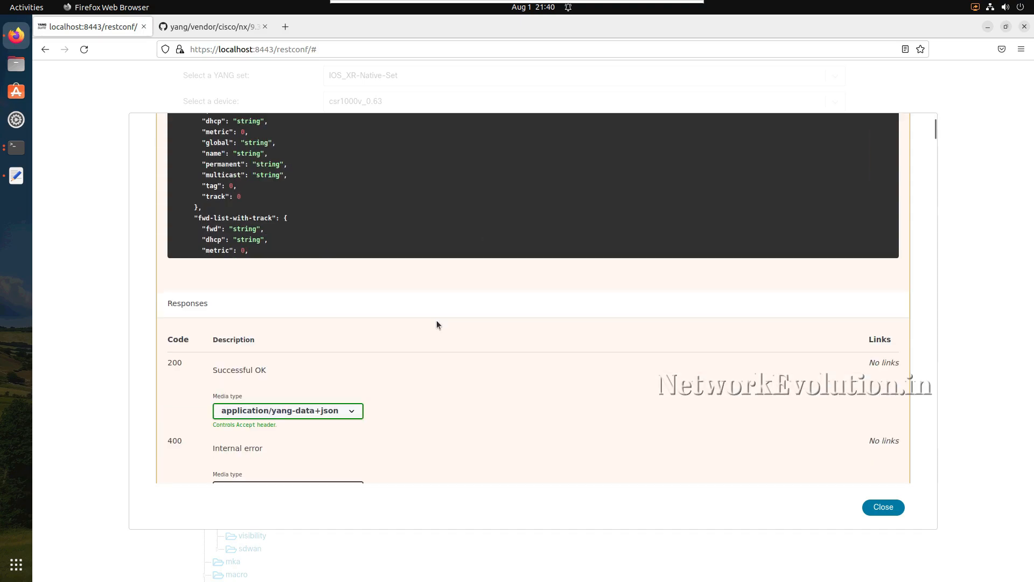
scroll(437, 325, "down", 5)
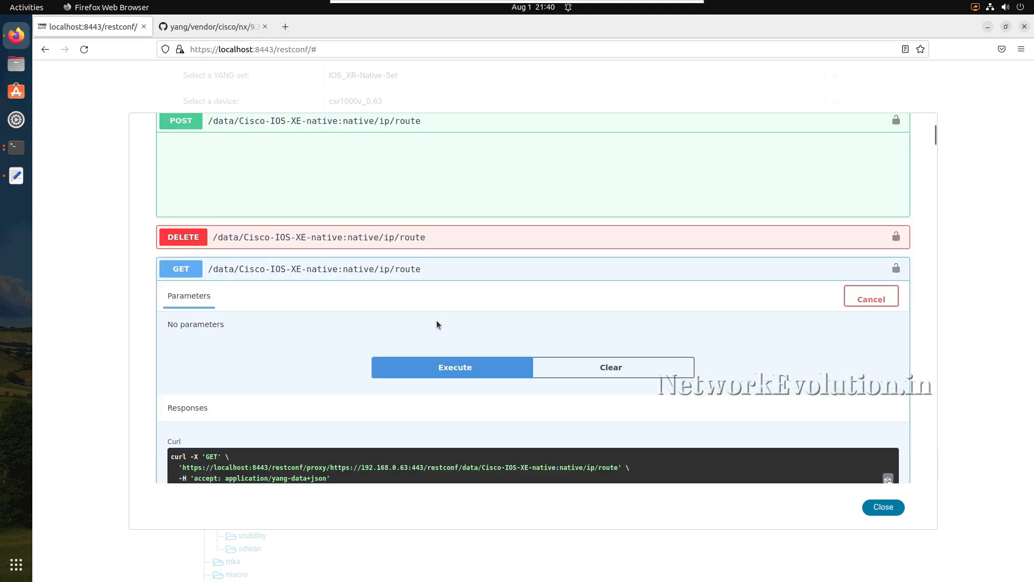
scroll(436, 324, "up", 4)
scroll(436, 322, "up", 15)
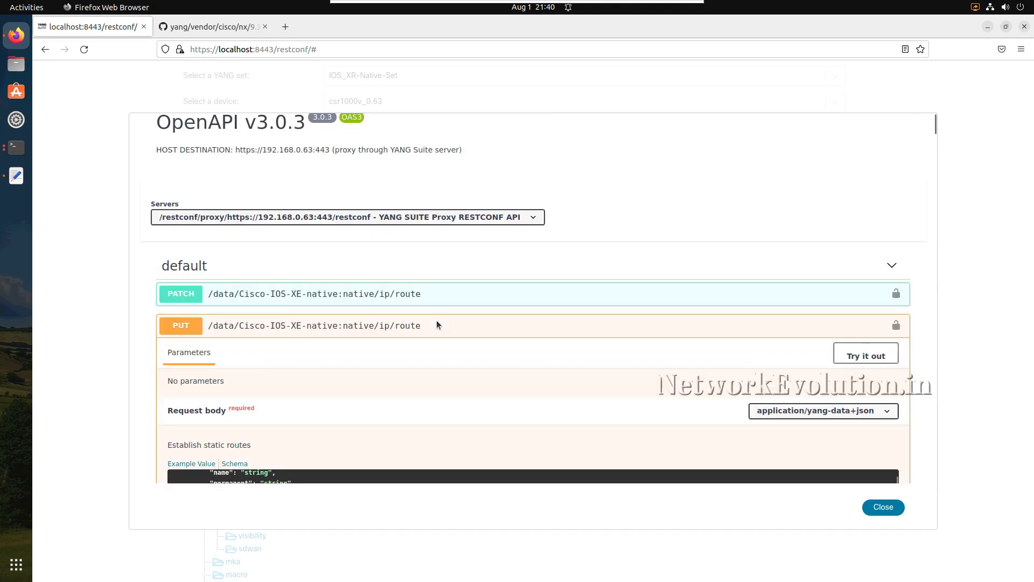
scroll(453, 366, "down", 3)
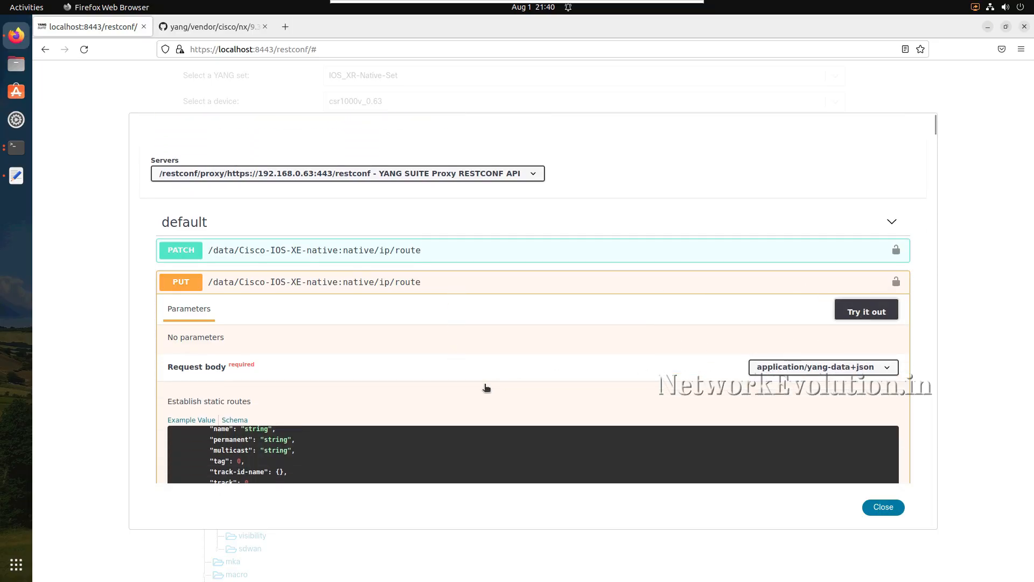
scroll(376, 424, "down", 3)
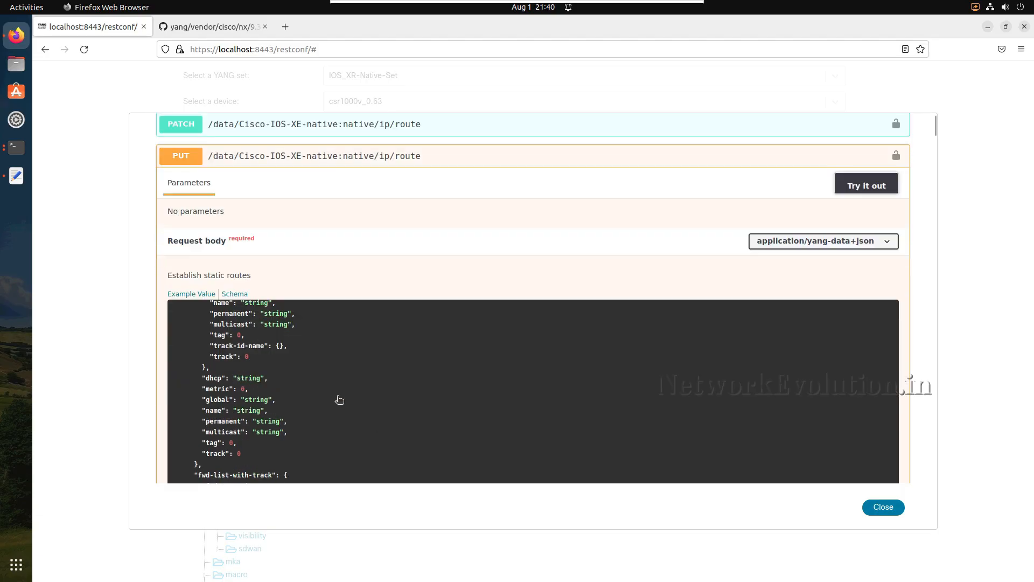
- Replace the PUT operation's example request body with the copied JSON payload for prefix 1.1.1.10 via GigabitEthernet1
left_click(275, 368)
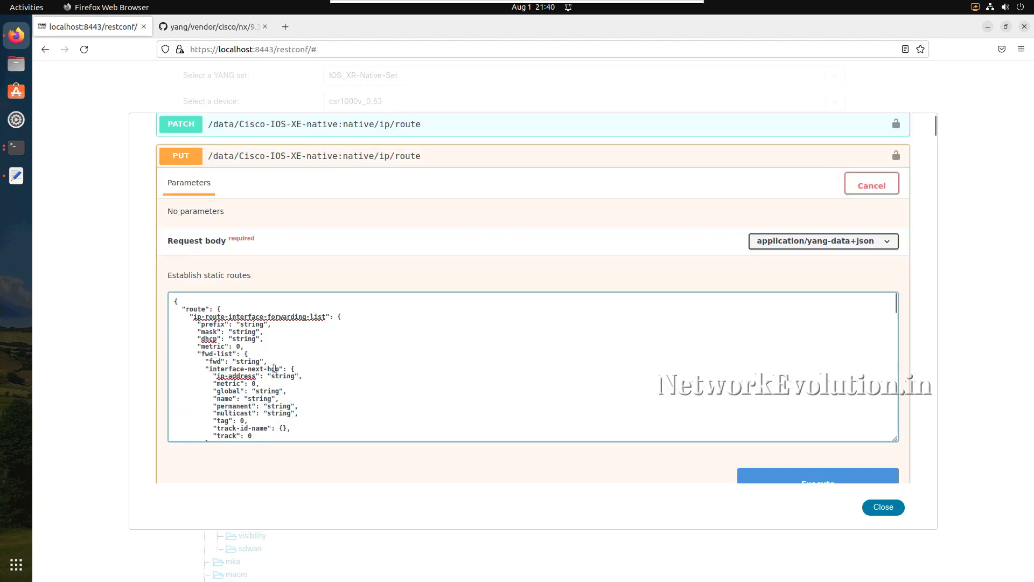
key("ctrl+a")
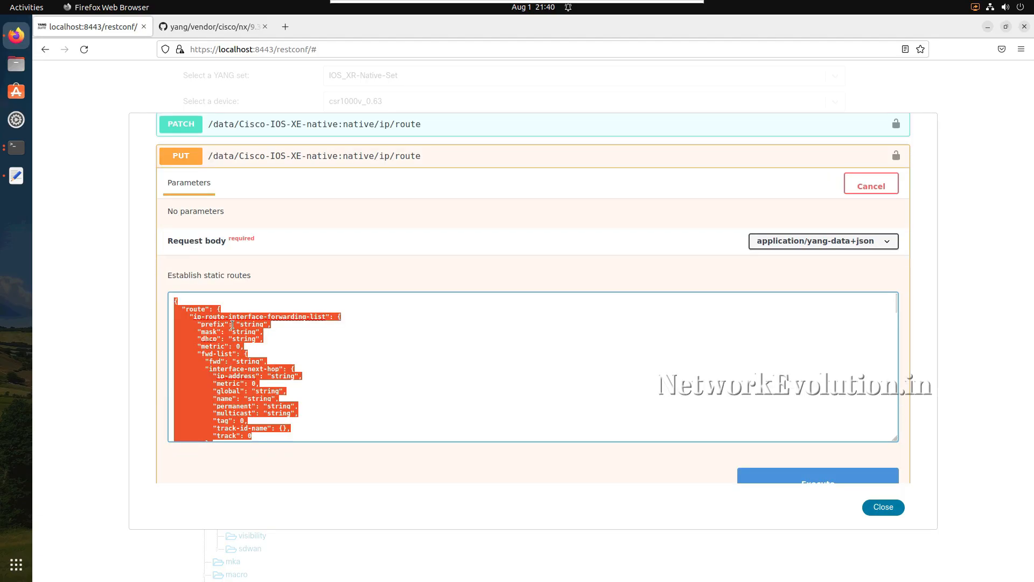
key("BackSpace")
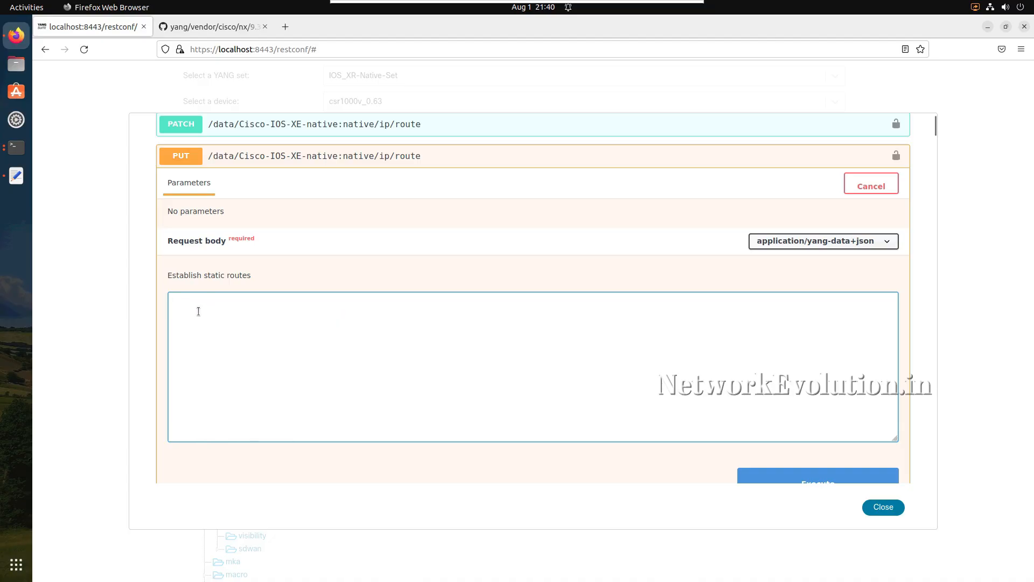
type("{    \"Cisco-IOS-XE-native:route\":{       \"ip-route-interface-forwarding-list\":[          {             \"prefix\":\"1.1.1.10\",             \"mask\":\"255.255.255.255\",             \"fwd-list\":[                {                   \"fwd\":\"GigabitEthernet1\"                }             ]          }       ]    } }")
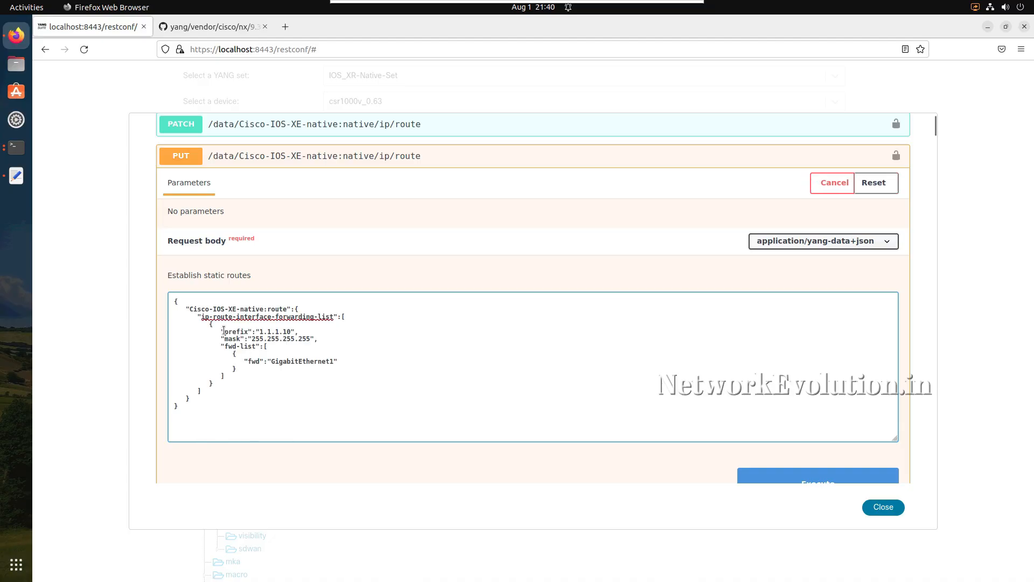
- Check the router's current static routes in Terminal, return to Firefox and execute the PUT request for native/ip/route
left_click(6, 148)
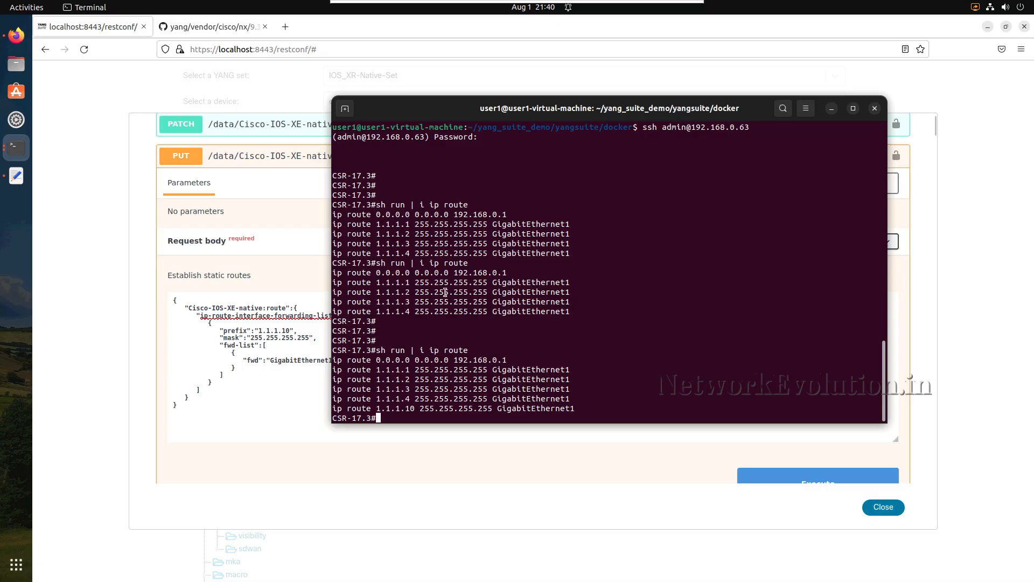
left_click(832, 108)
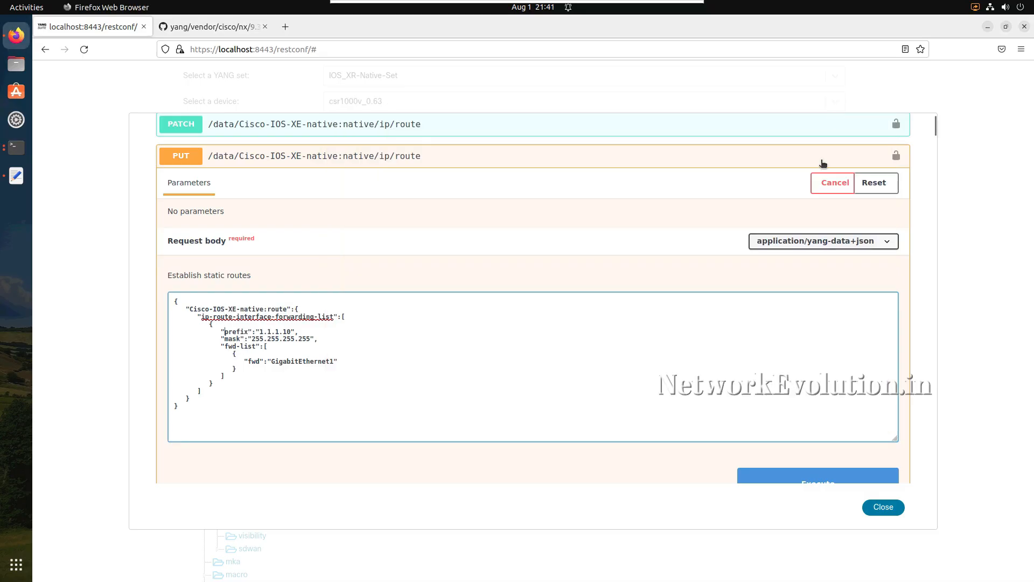
scroll(824, 390, "down", 3)
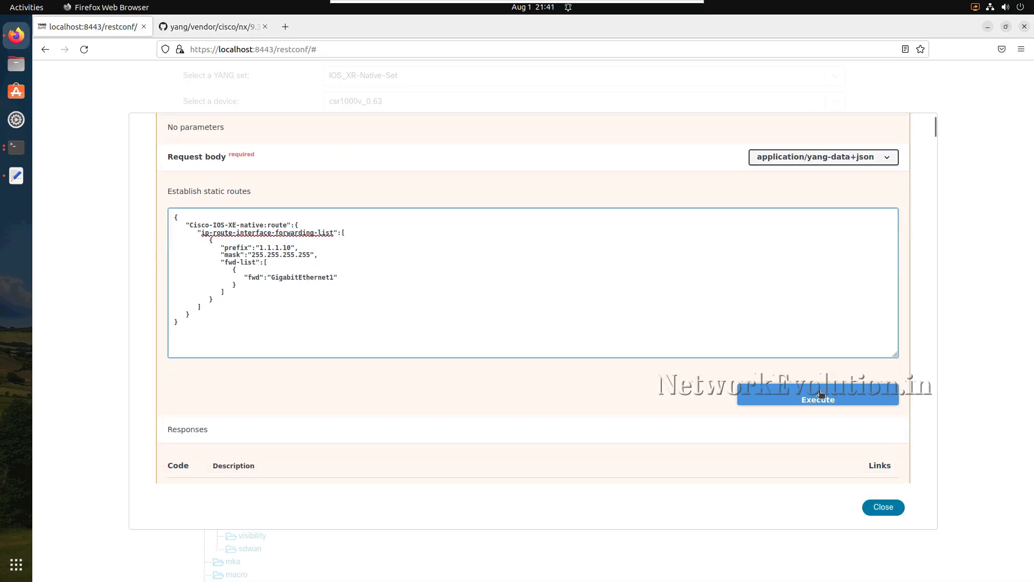
left_click(806, 399)
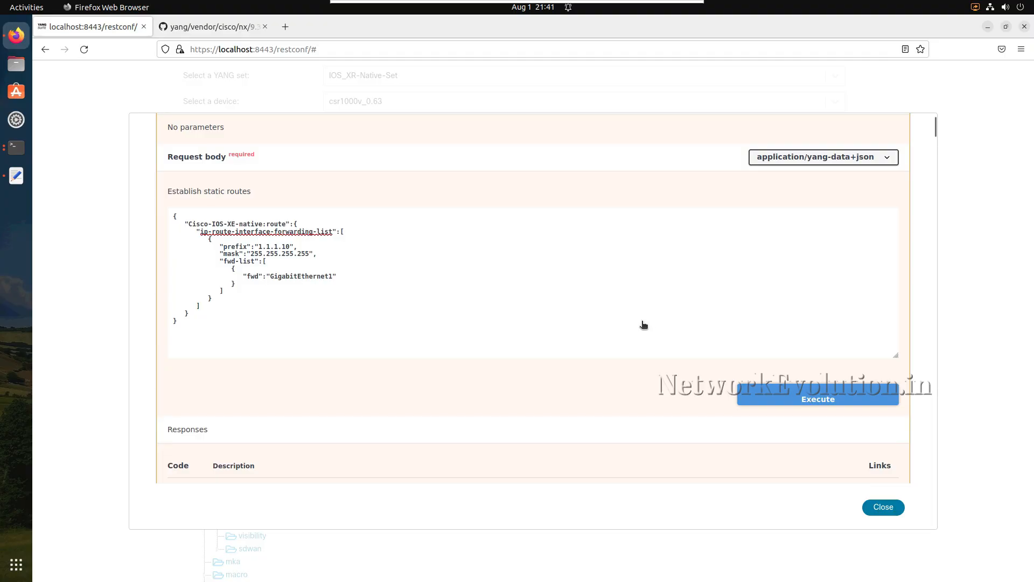
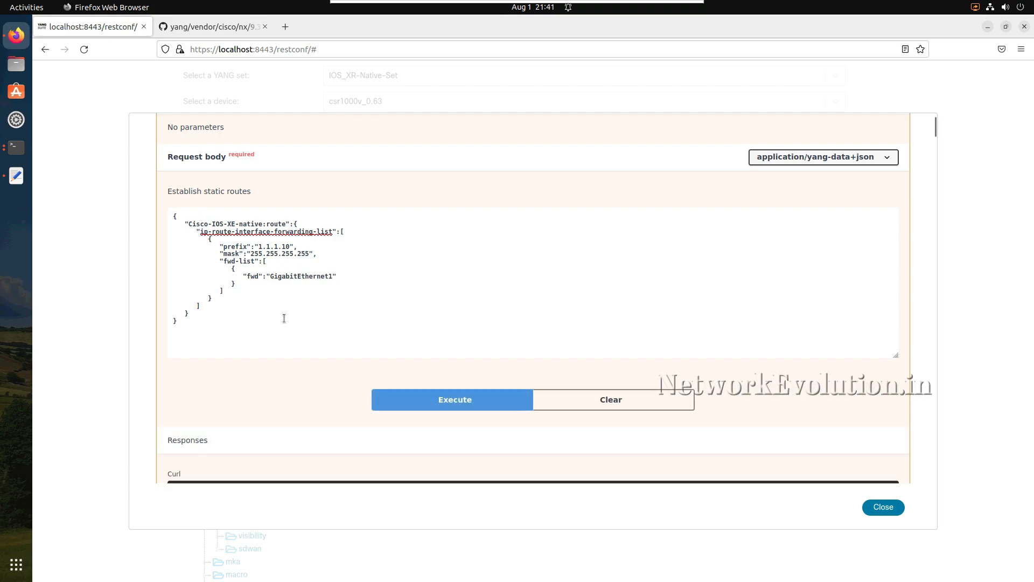
- Review the PUT response, and list the router's static routes in Terminal with sh run | i ip route
scroll(284, 318, "down", 8)
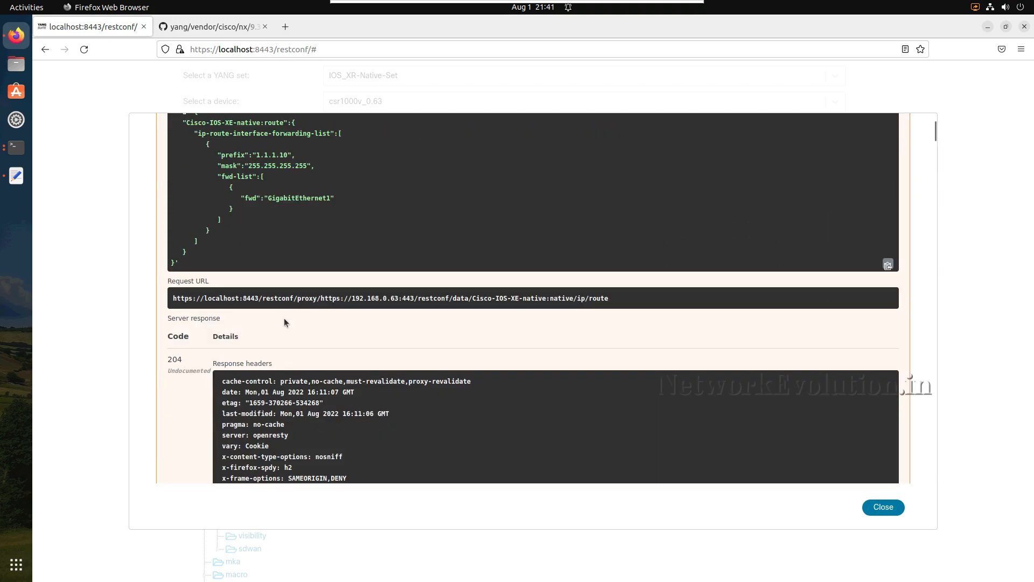
left_click(20, 153)
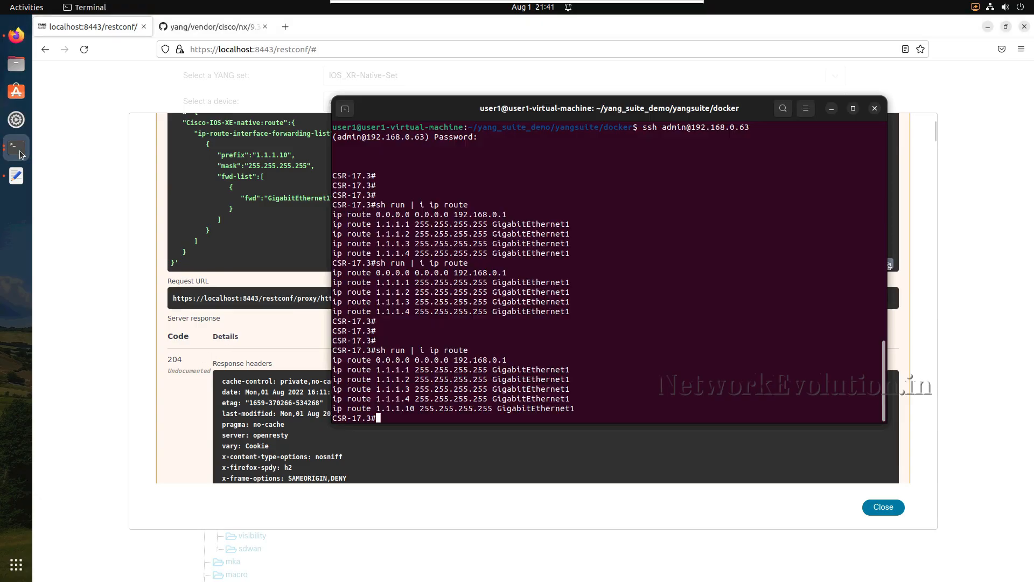
key("Up")
key("Return")
key("Return")
key("Return")
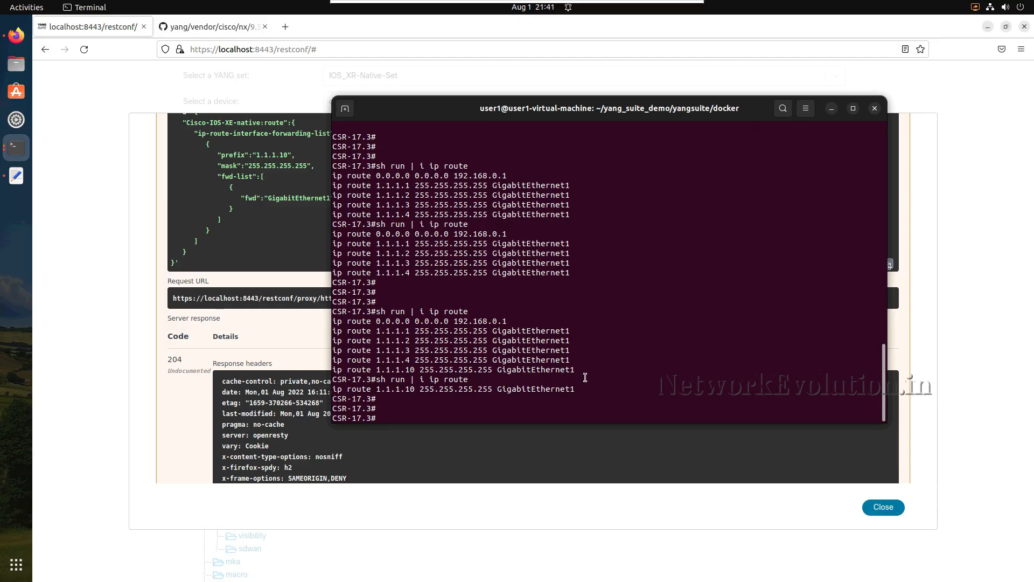
left_click_drag(576, 389, 332, 389)
left_click(411, 386)
- Restore the default route and routes 1.1.1.1 to 1.1.1.4 in router configuration mode using the lines in YANG_SUITE_APIs, and return to Firefox
type("config")
key("Return")
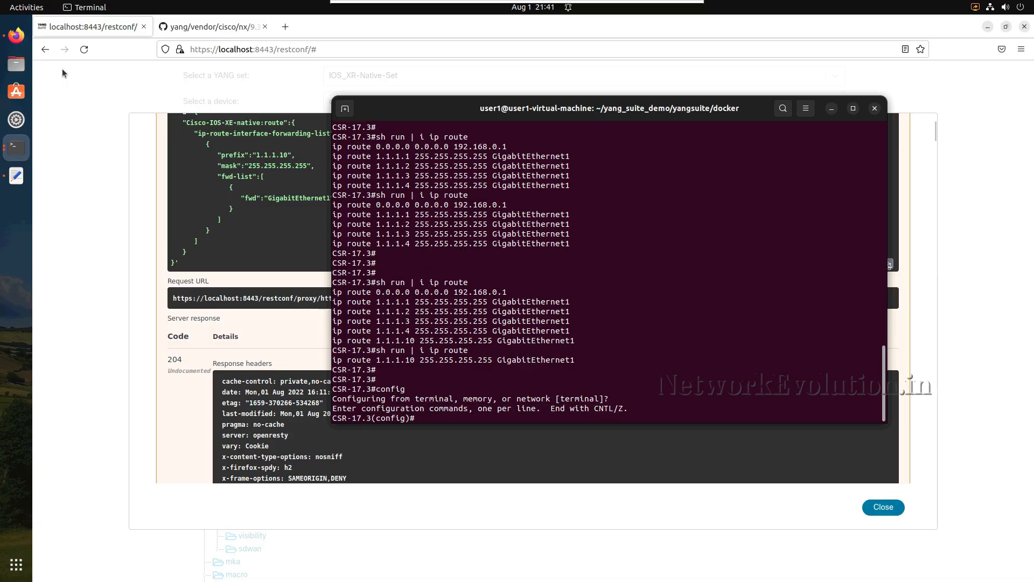
left_click(17, 175)
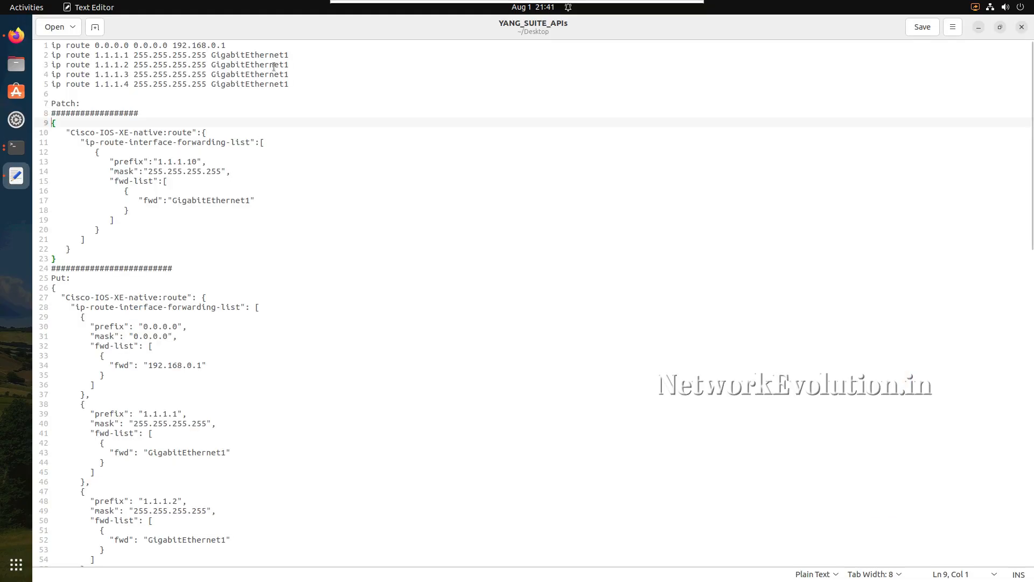
left_click_drag(302, 87, 3, 40)
key("ctrl+c")
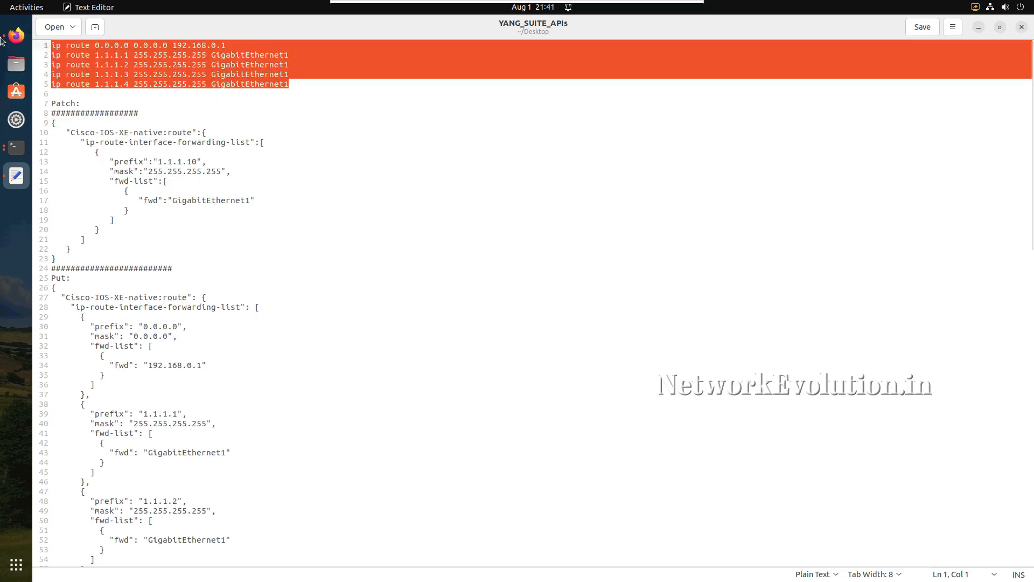
left_click(17, 147)
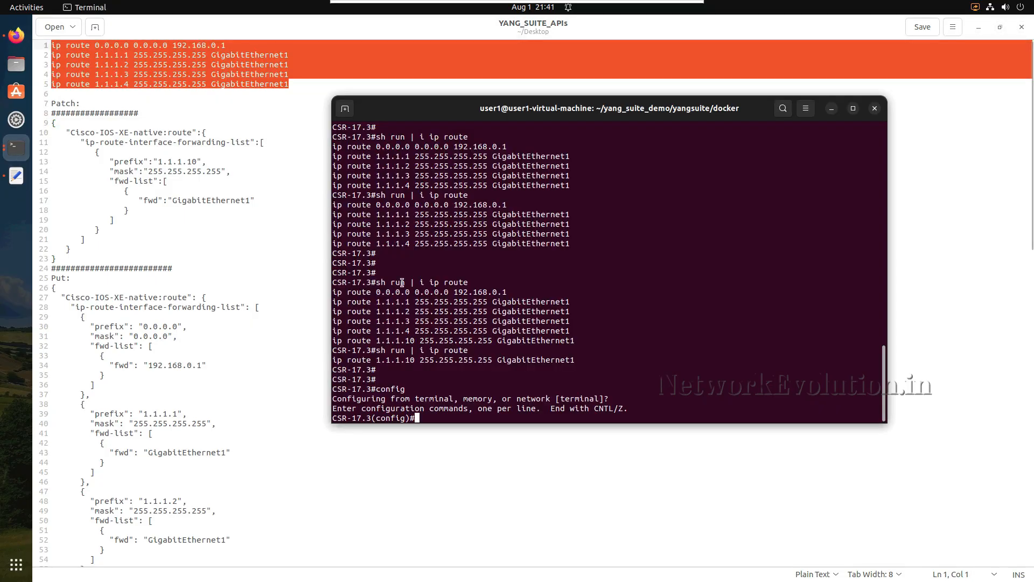
middle_click(402, 283)
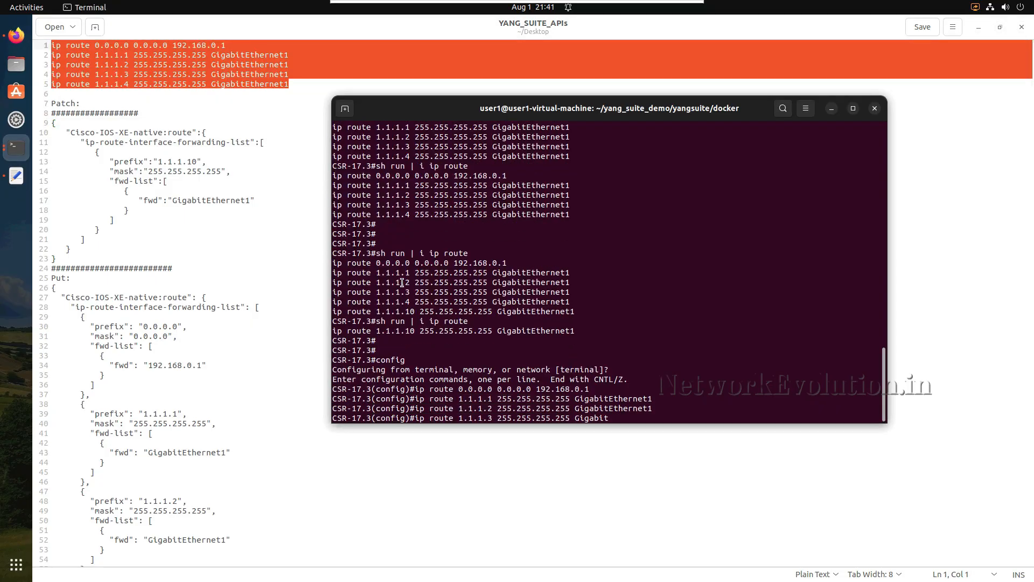
key("Return")
key("Return")
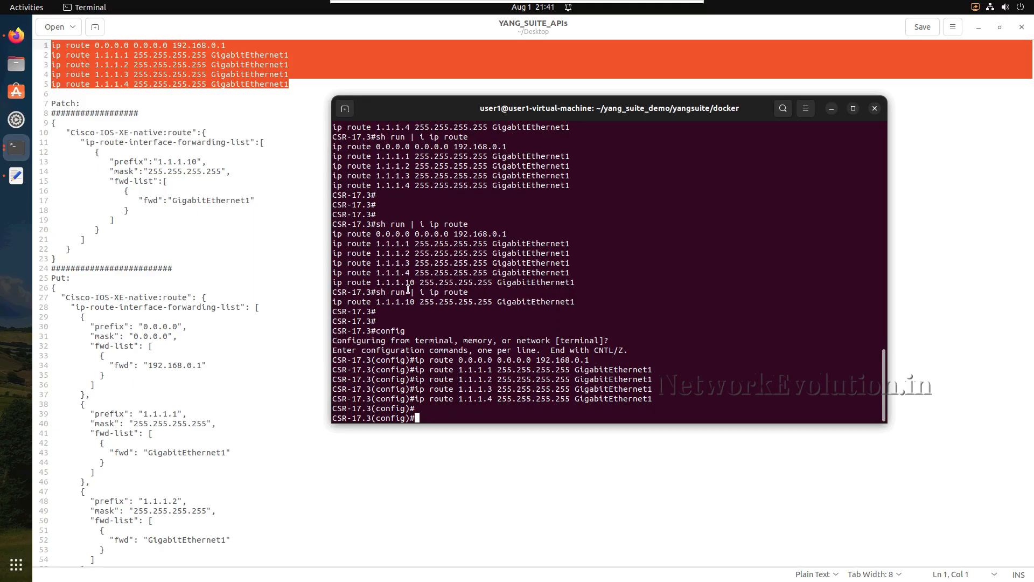
left_click(831, 108)
left_click(981, 28)
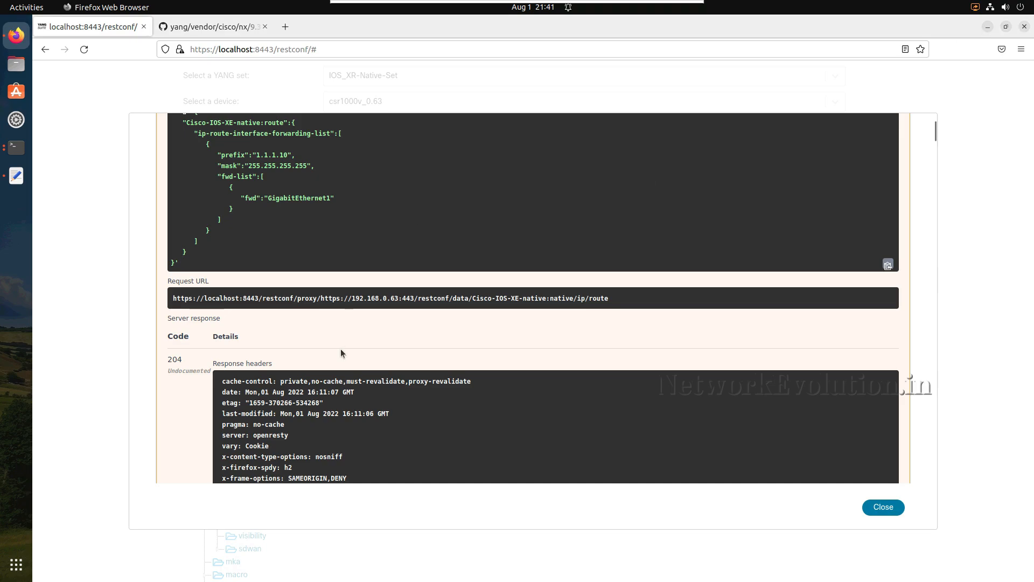
- Expand the PATCH operation for native/ip/route and copy the JSON payload for prefix 1.1.1.10 from its request body
scroll(339, 347, "up", 5)
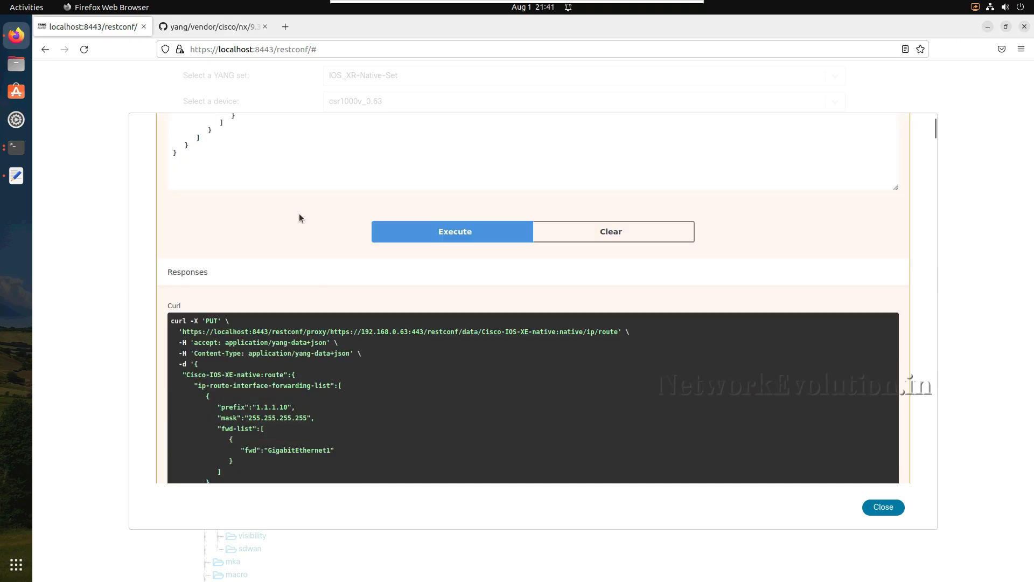
scroll(299, 215, "up", 10)
scroll(416, 213, "down", 2)
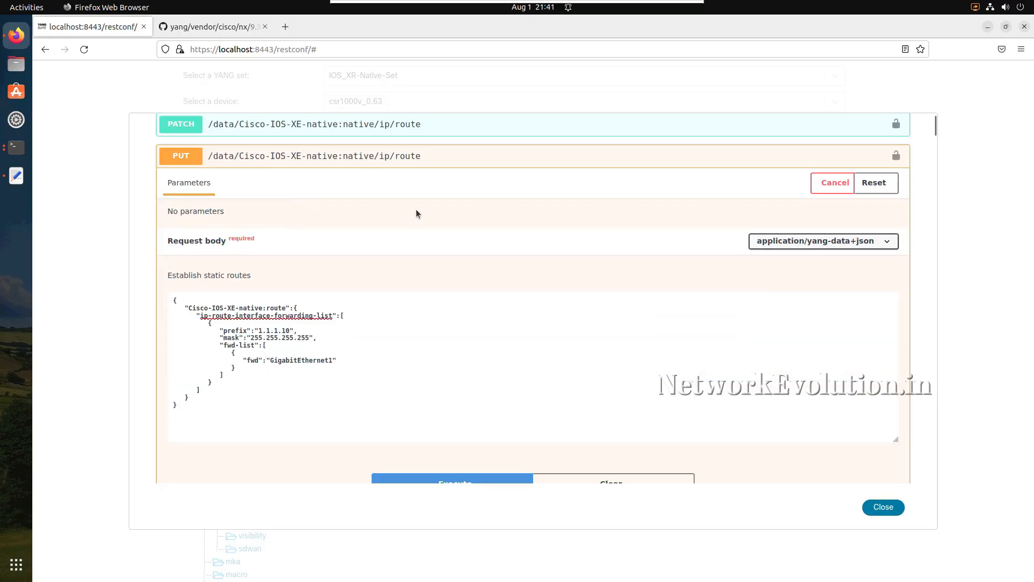
scroll(423, 136, "up", 1)
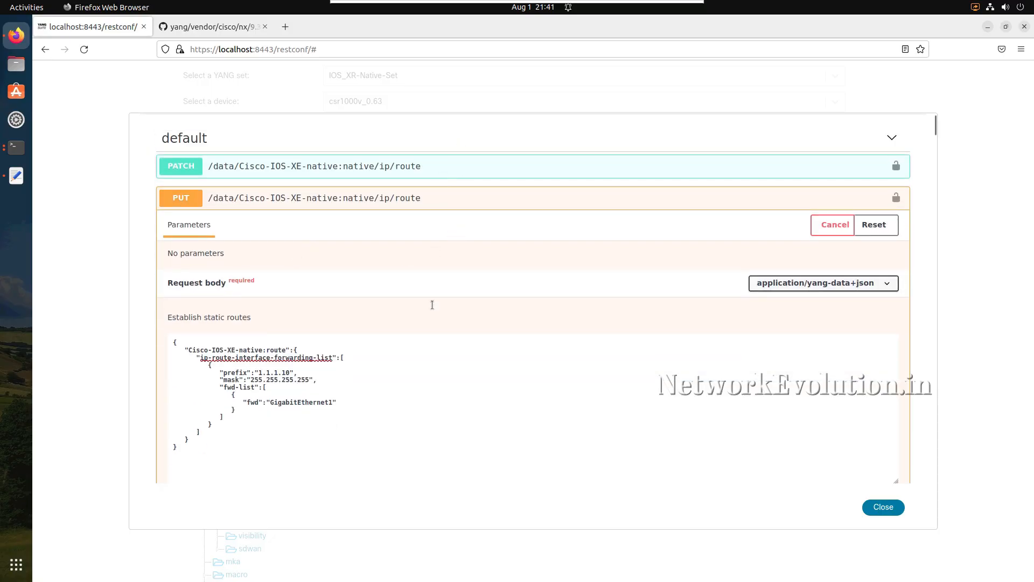
scroll(432, 305, "down", 3)
left_click_drag(183, 287, 170, 180)
key("ctrl+c")
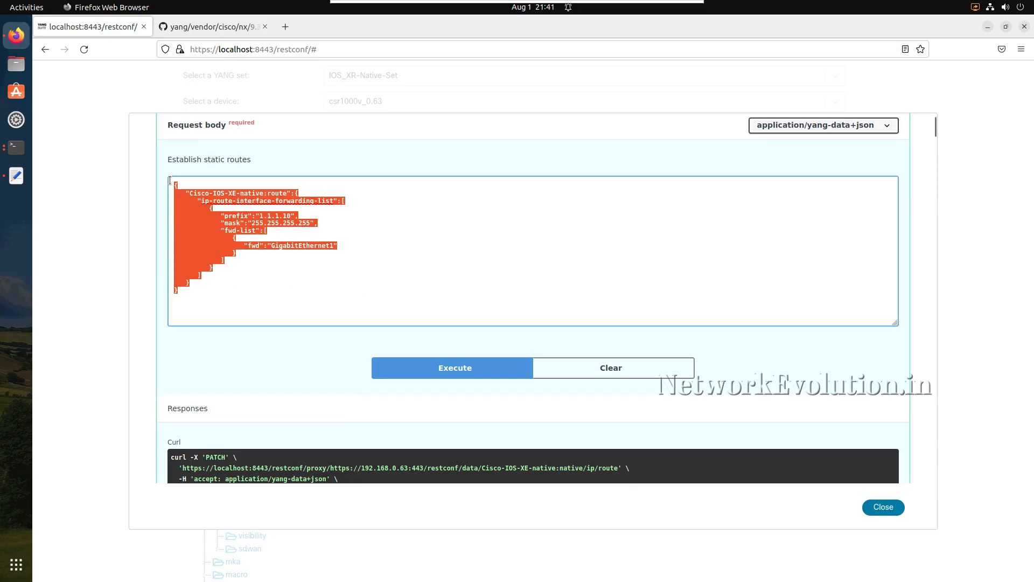
- Collapse the PATCH and PUT operations, and expand the POST operation for native/ip/route, enabling it for trying out
scroll(300, 324, "down", 8)
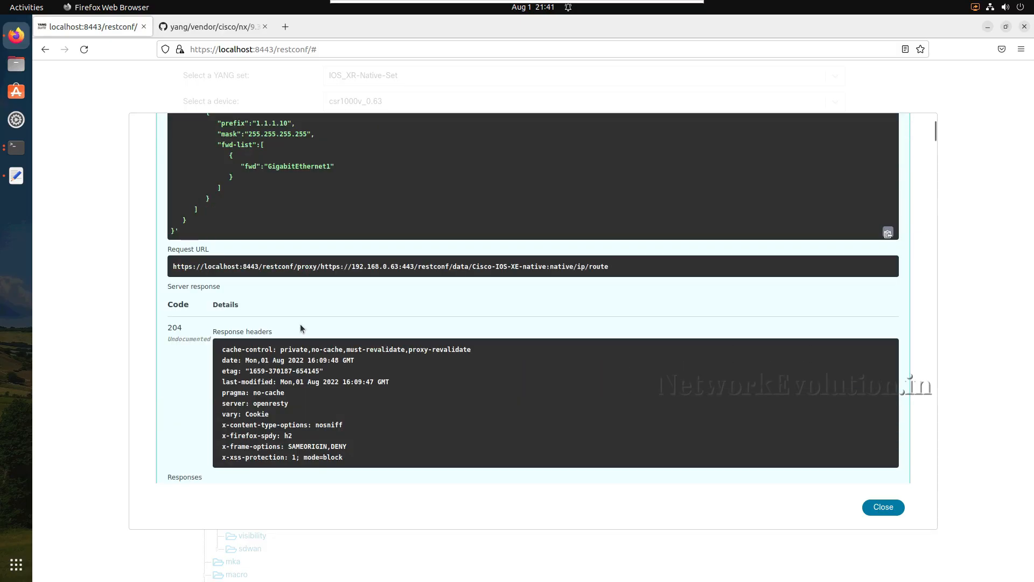
scroll(300, 325, "down", 10)
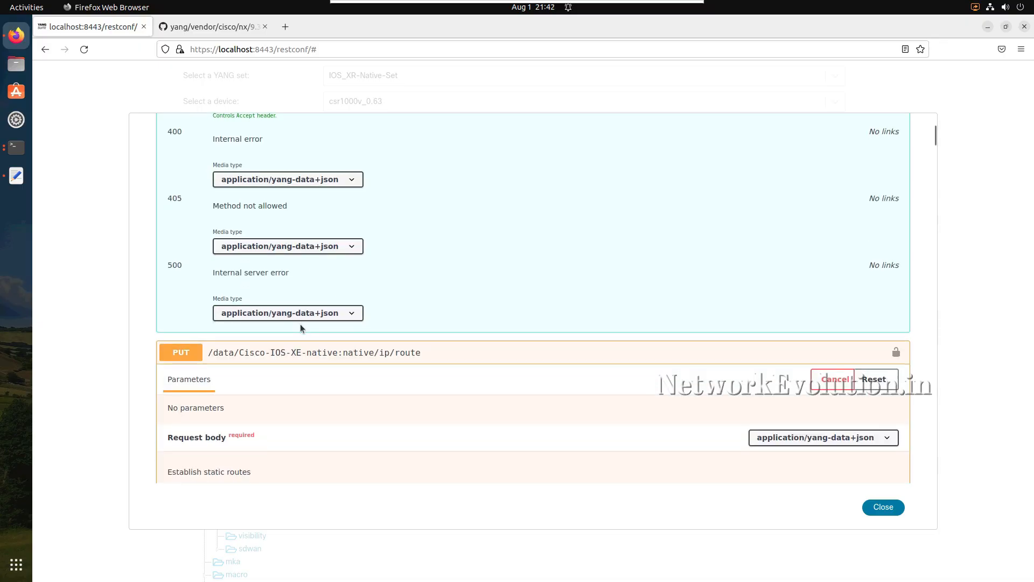
scroll(300, 324, "down", 10)
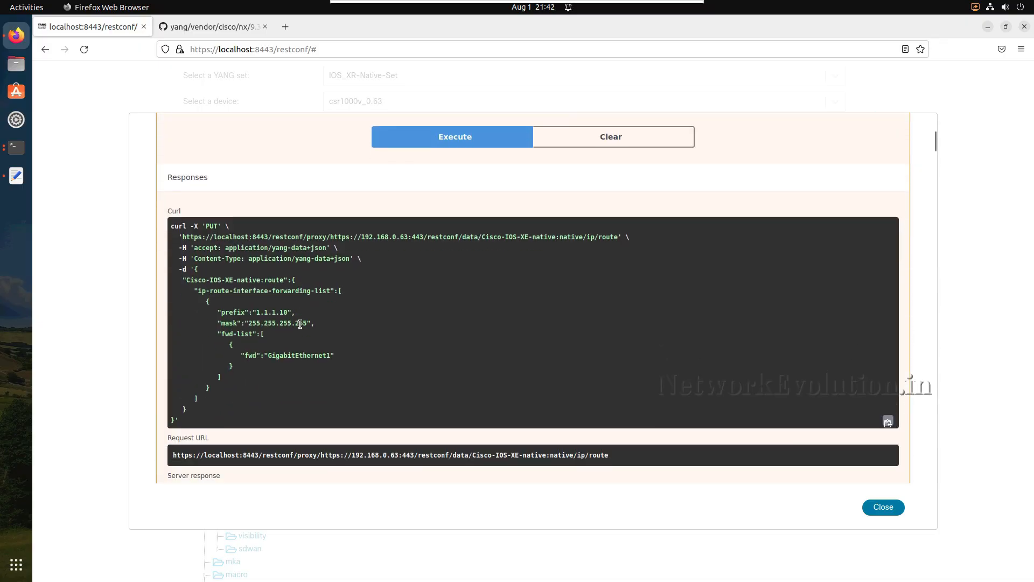
scroll(299, 324, "down", 9)
scroll(299, 324, "up", 10)
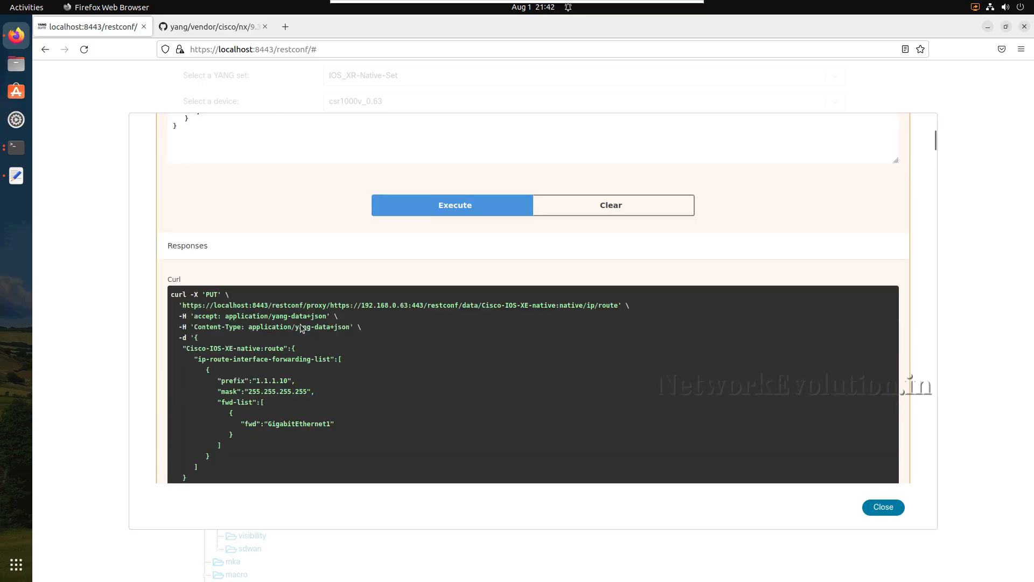
scroll(300, 327, "up", 5)
scroll(300, 327, "down", 15)
scroll(301, 328, "up", 5)
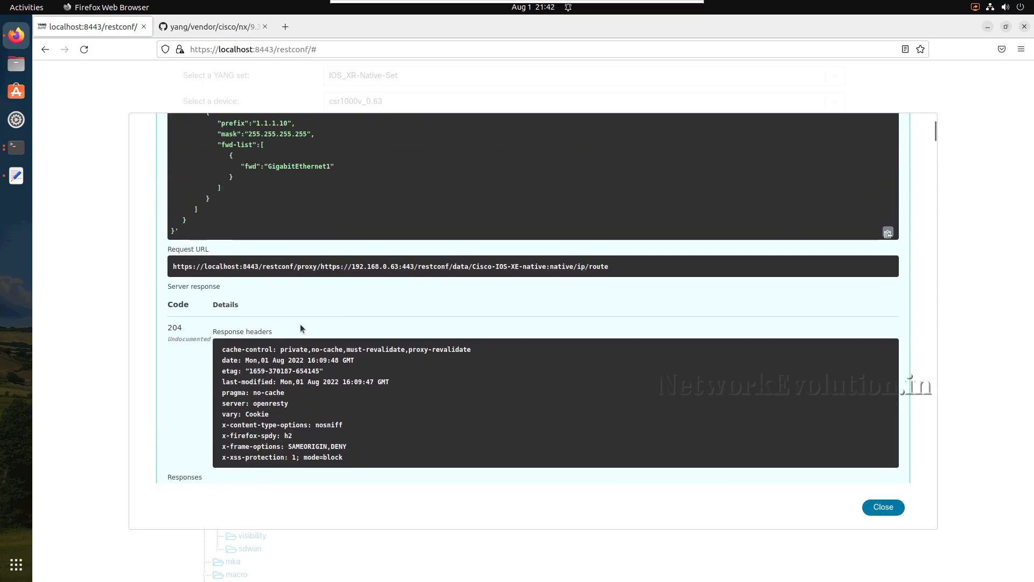
scroll(300, 328, "up", 12)
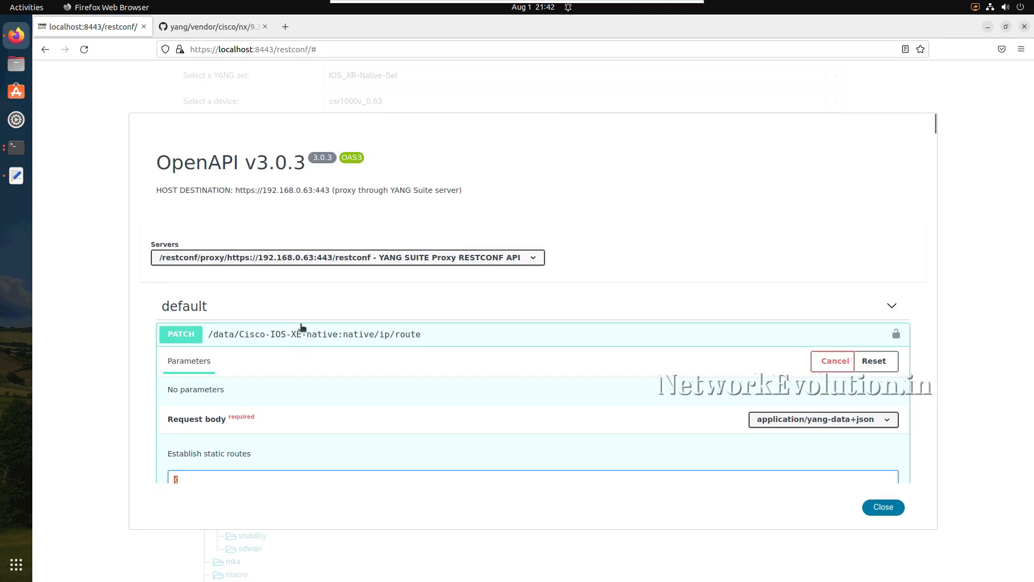
left_click(457, 334)
scroll(454, 416, "down", 4)
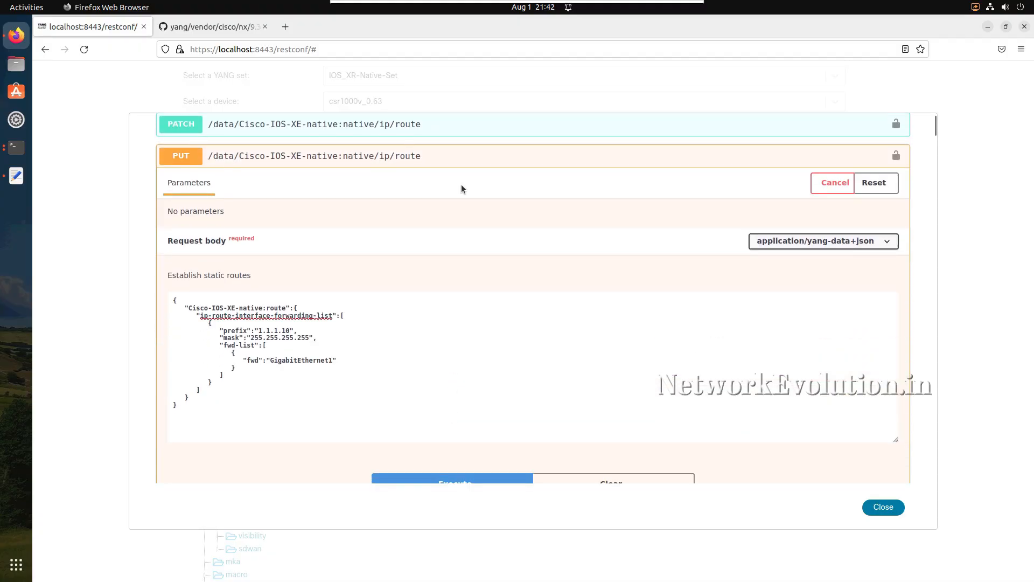
left_click(457, 163)
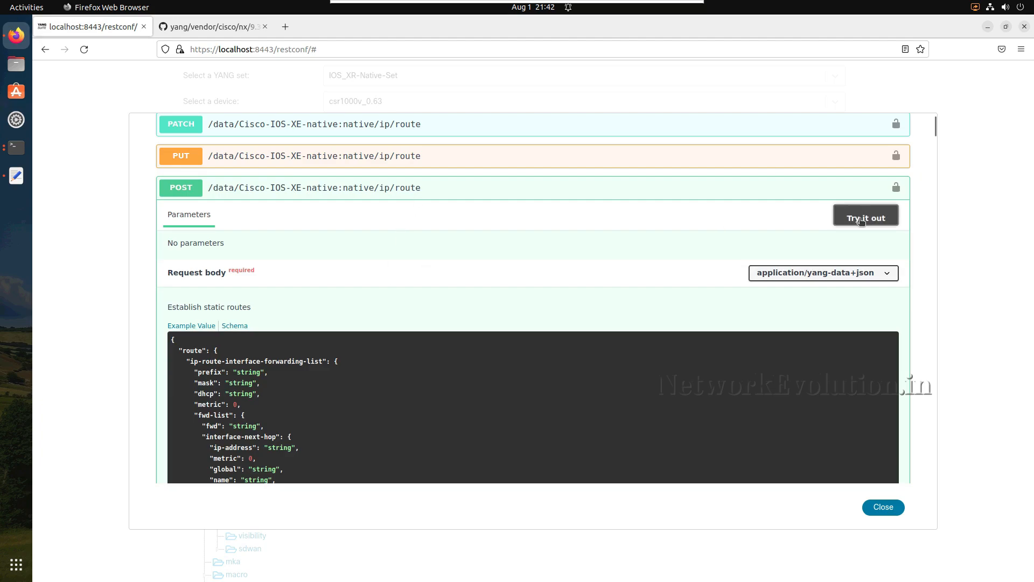
left_click(860, 221)
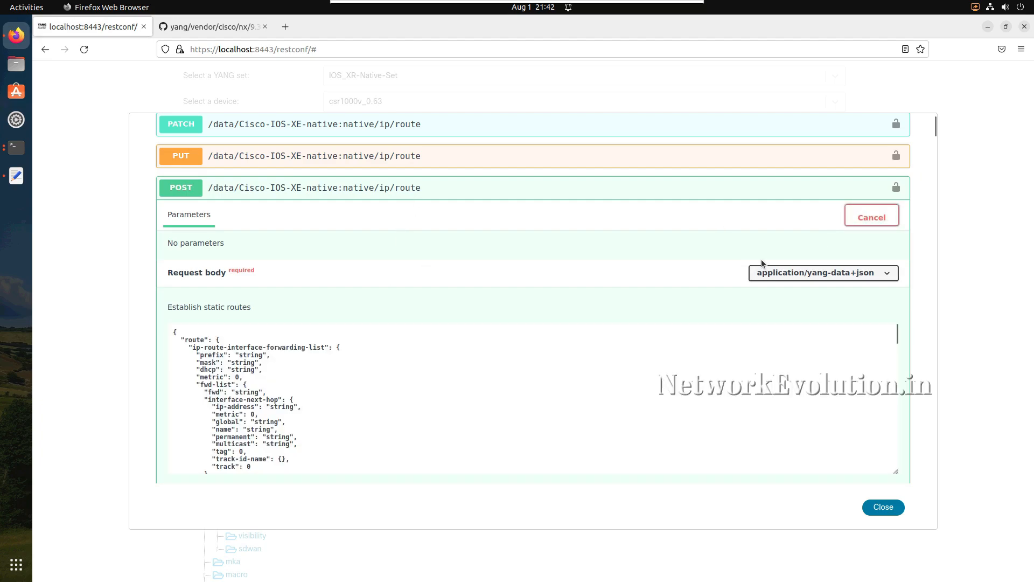
- Replace the POST operation's example request body with the copied JSON payload for prefix 1.1.1.10 via GigabitEthernet1
left_click(384, 369)
key("ctrl+a")
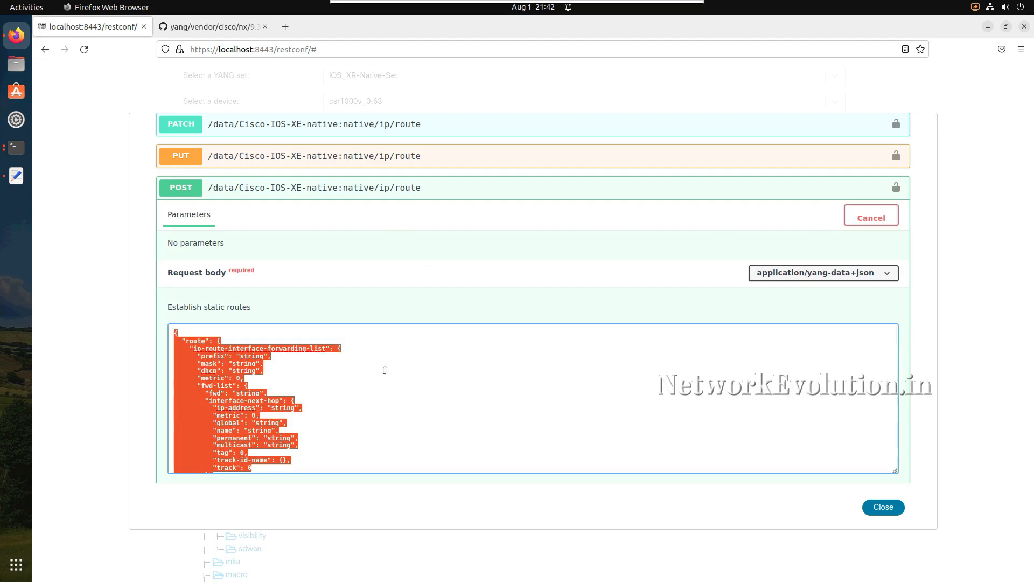
key("BackSpace")
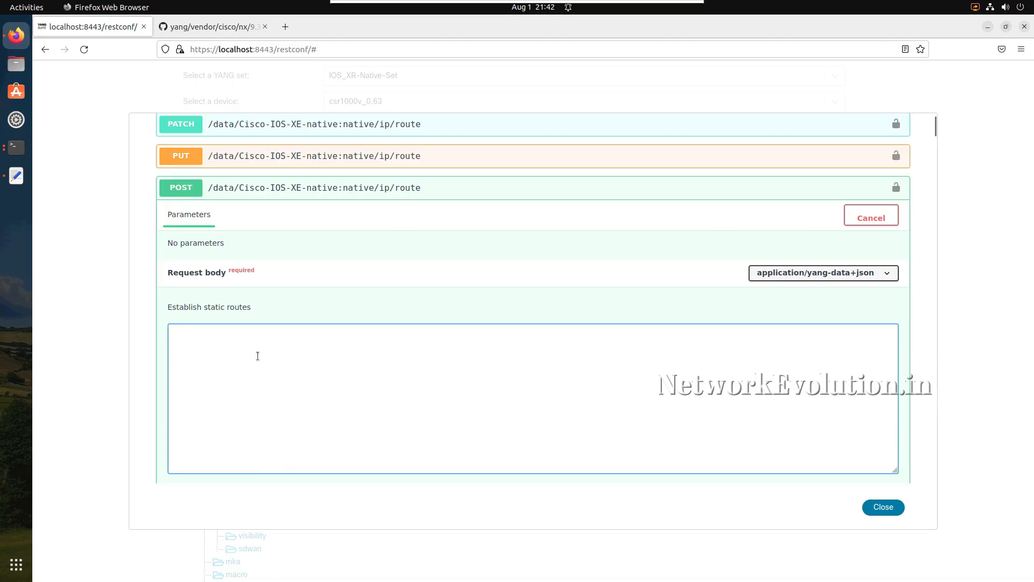
key("ctrl+v")
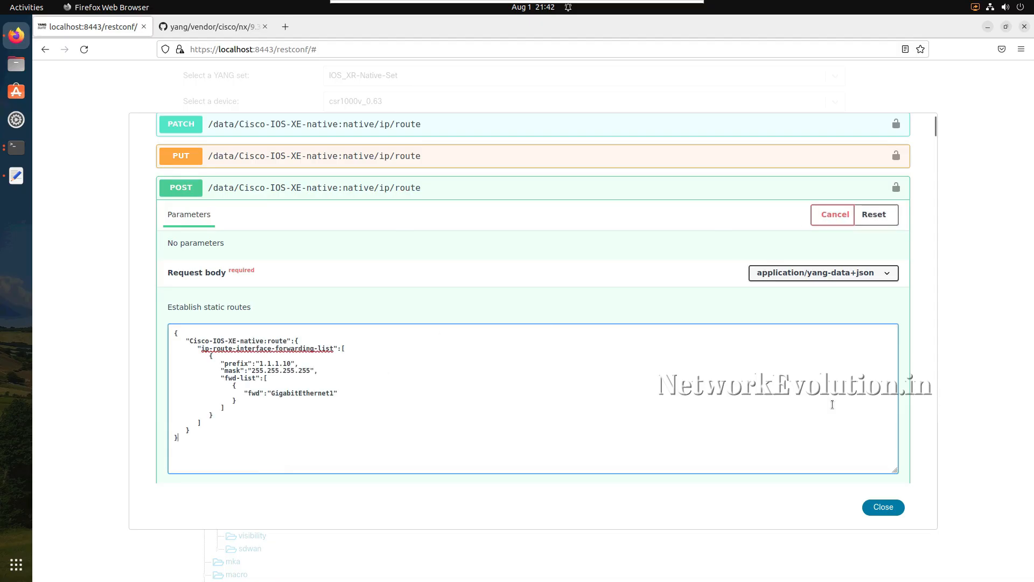
- Execute the POST request for native/ip/route and examine the server response code and details
scroll(832, 404, "down", 3)
scroll(832, 404, "down", 2)
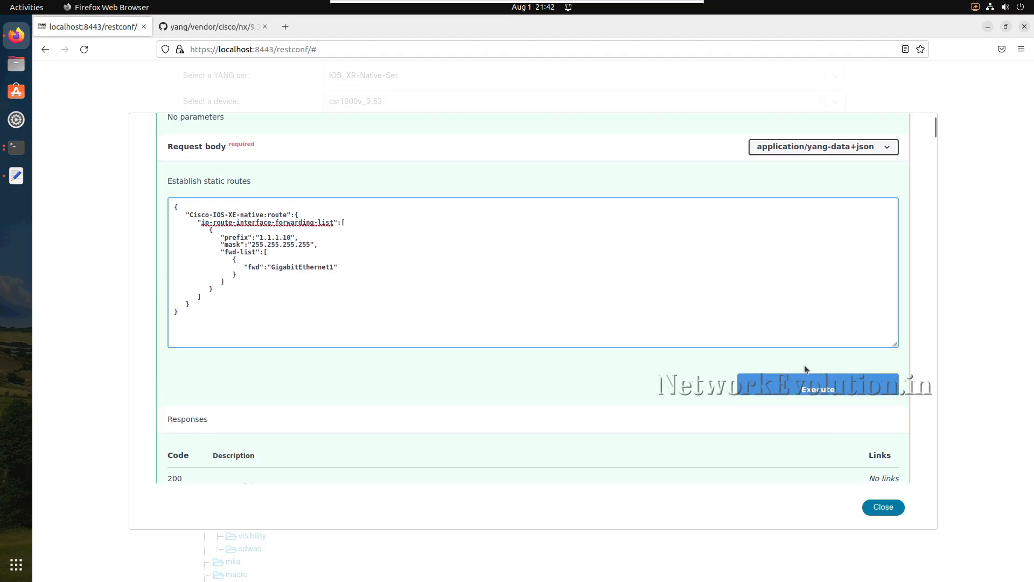
left_click(806, 389)
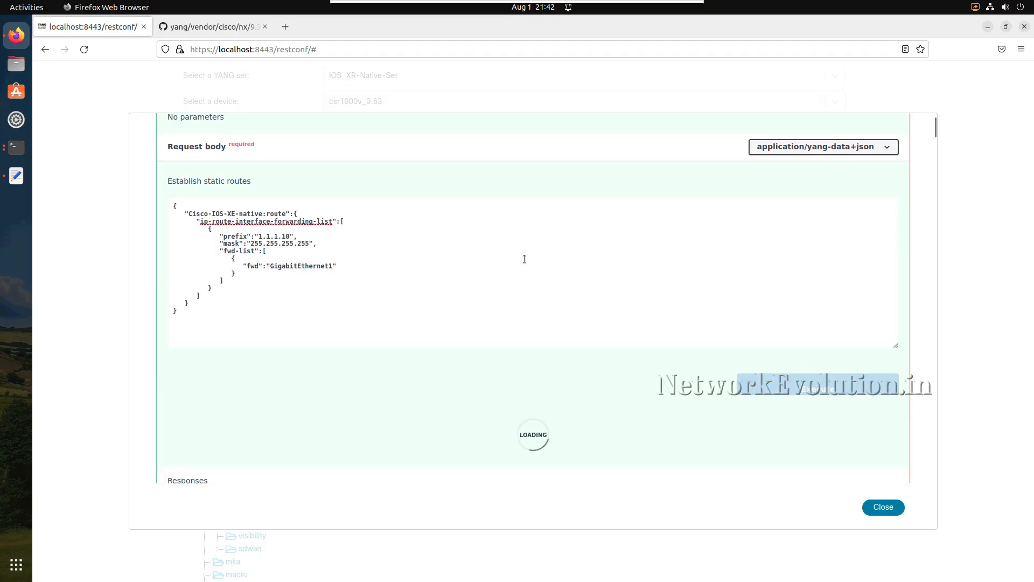
scroll(525, 261, "down", 9)
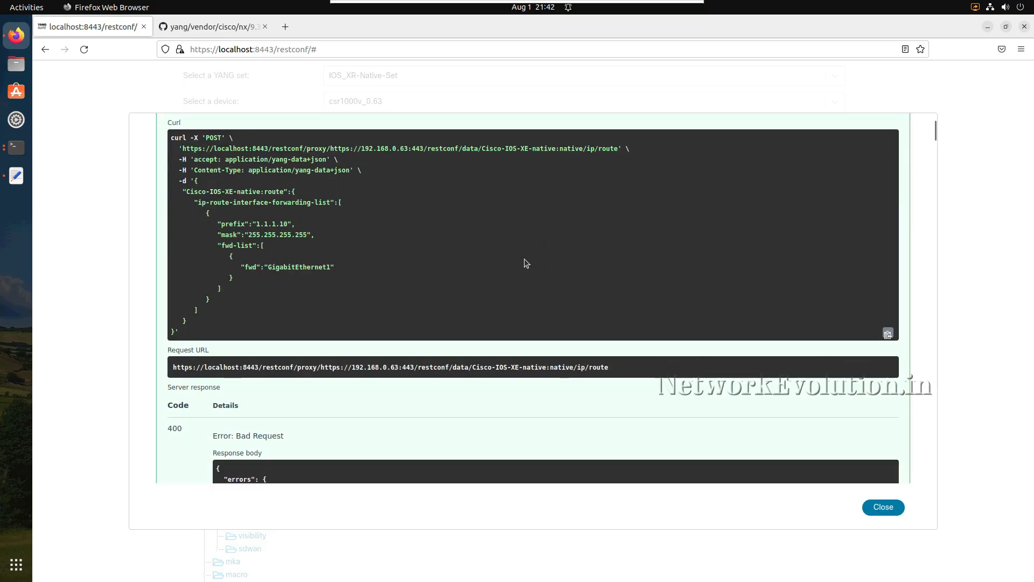
scroll(526, 263, "down", 1)
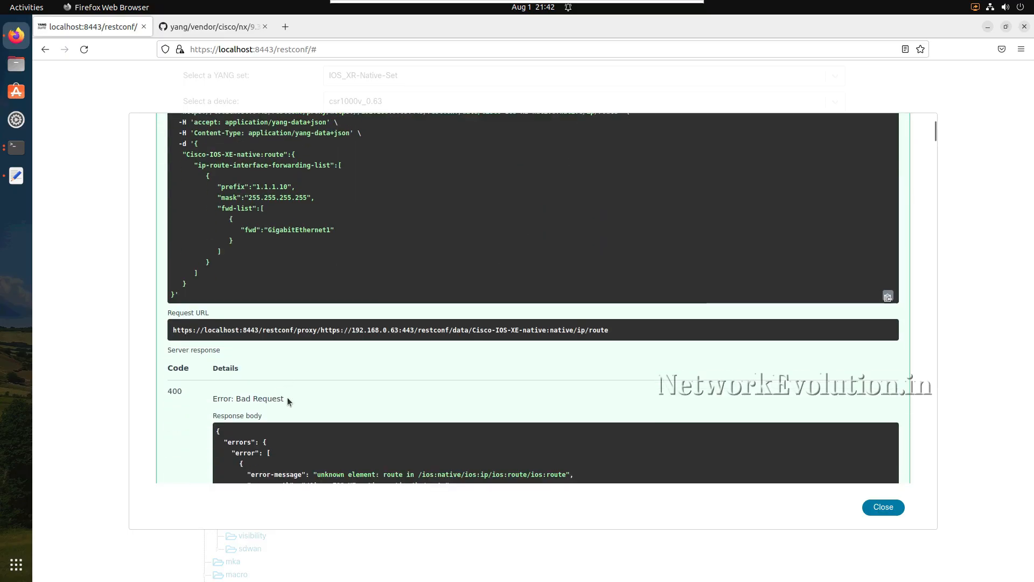
left_click_drag(287, 397, 256, 397)
- Review the POST operation's JSON request body and its native/ip/route path to examine the payload structure
scroll(298, 262, "up", 9)
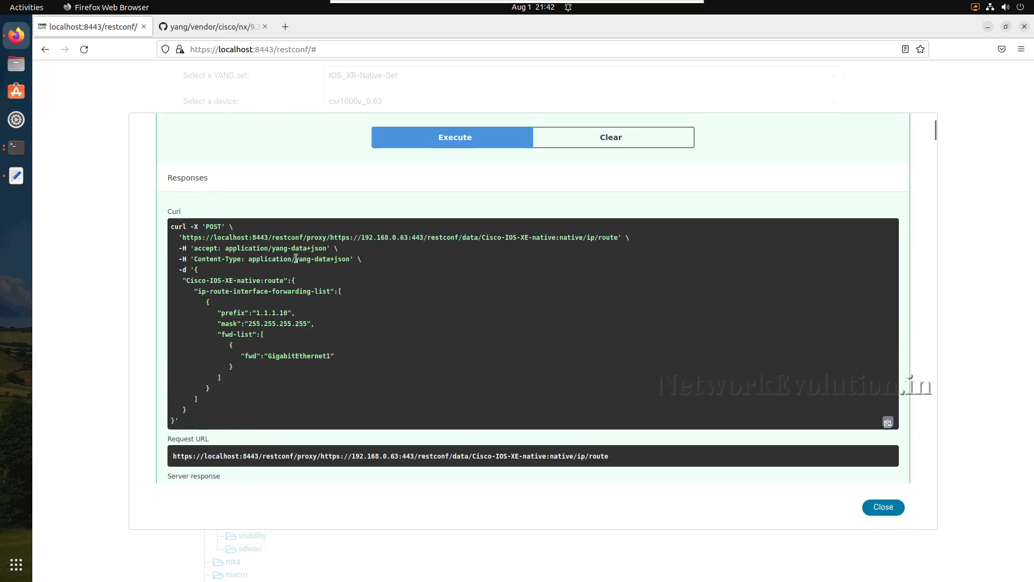
scroll(278, 273, "up", 6)
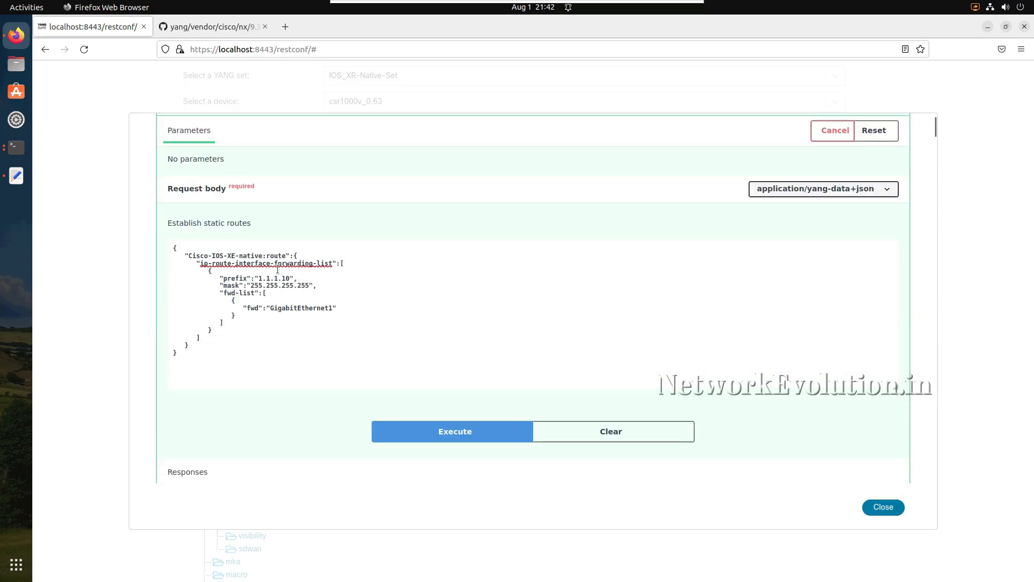
left_click_drag(172, 246, 194, 356)
left_click(193, 358)
scroll(217, 266, "up", 10)
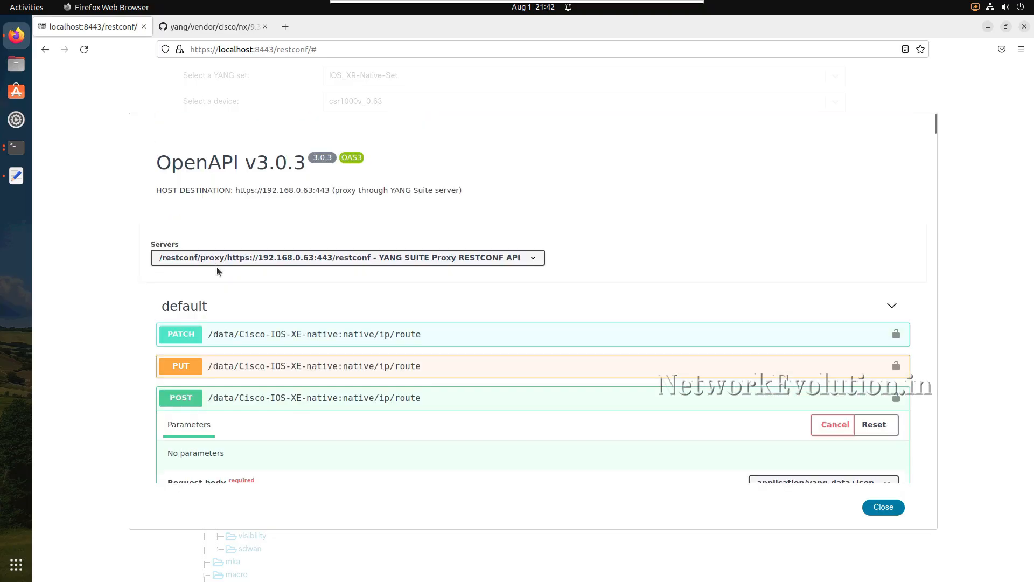
scroll(216, 266, "down", 9)
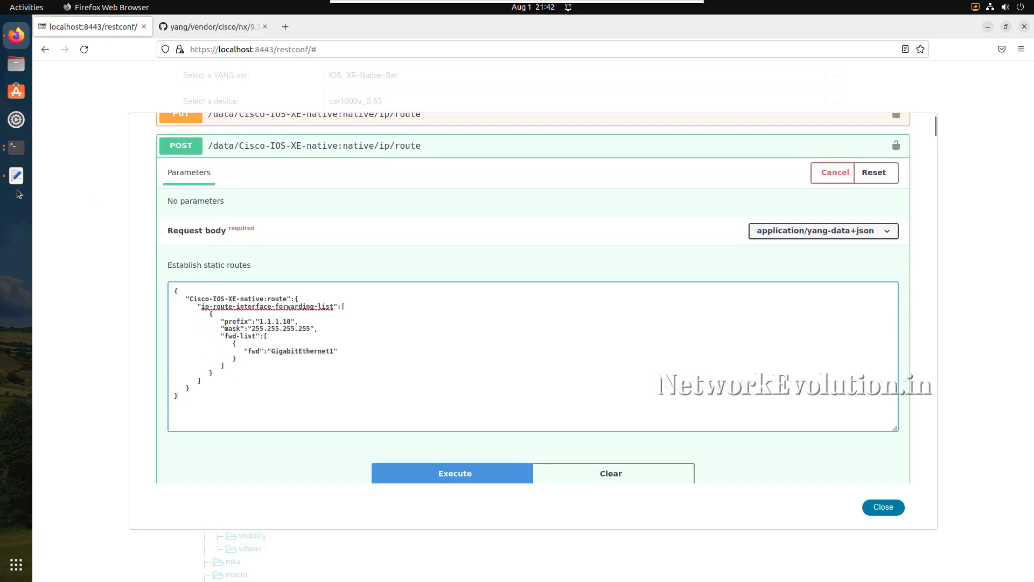
scroll(258, 248, "up", 5)
scroll(258, 249, "down", 15)
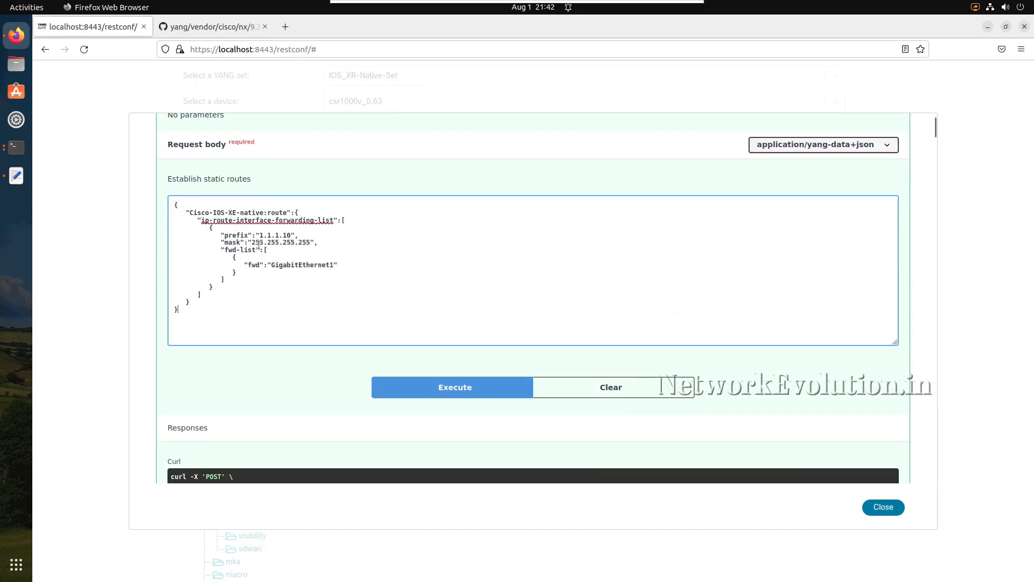
- Switch to the router terminal and try to list the static routes with "sh run | i ip route" from configuration mode
scroll(258, 248, "down", 2)
left_click(17, 147)
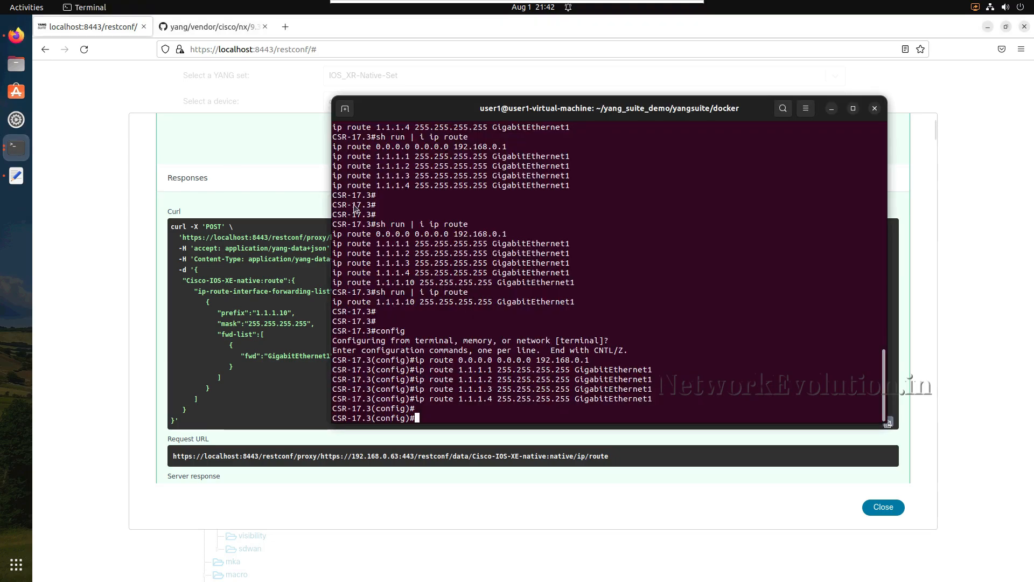
type("sh run | i ip ")
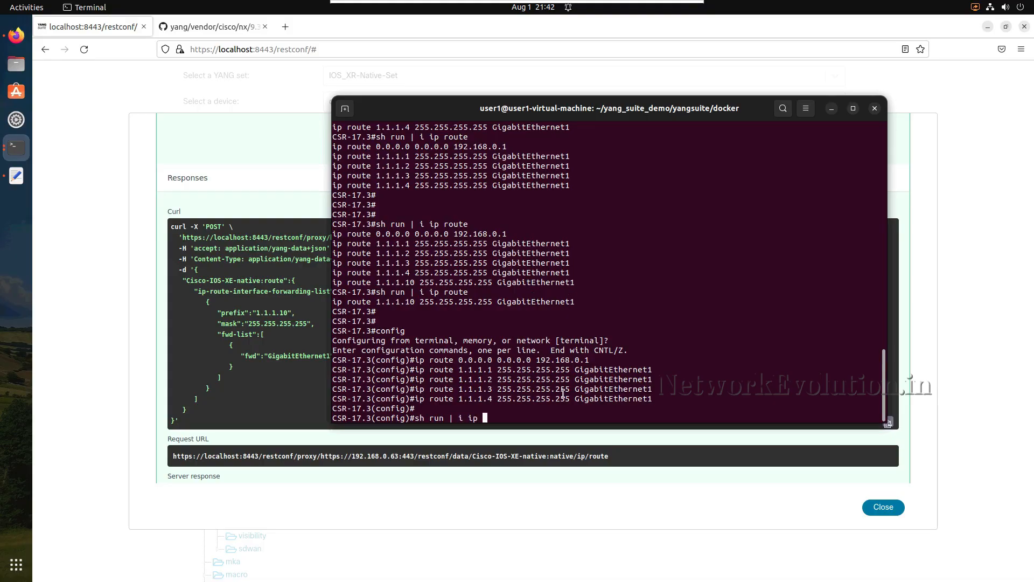
type("route")
key("Return")
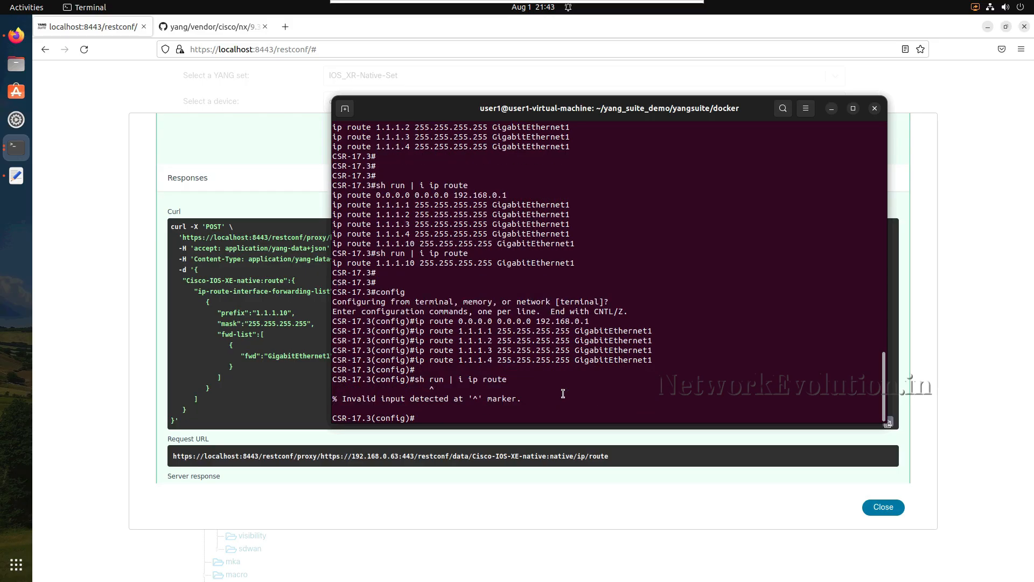
- Rerun the route listing from configuration mode as "do sh run | i ip route", and return to the browser
key("Up")
key("Left")
key("Left")
key("Left")
key("Left")
key("Left")
key("Left")
key("Left")
key("Left")
key("Left")
key("Left")
key("Left")
key("Left")
key("Left")
key("Left")
key("Left")
key("Left")
key("Left")
key("Left")
key("Left")
type("do")
key("Return")
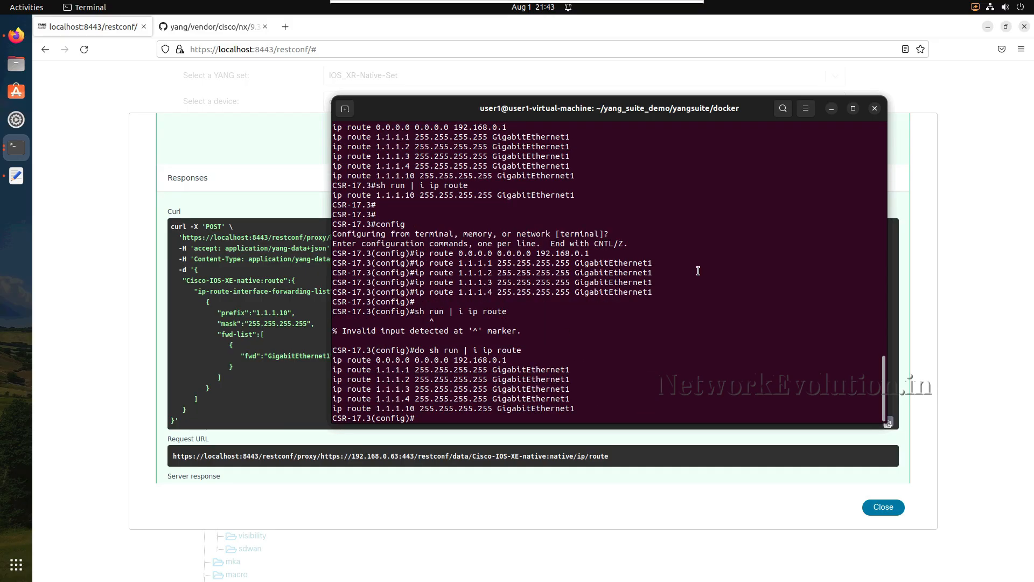
left_click(832, 108)
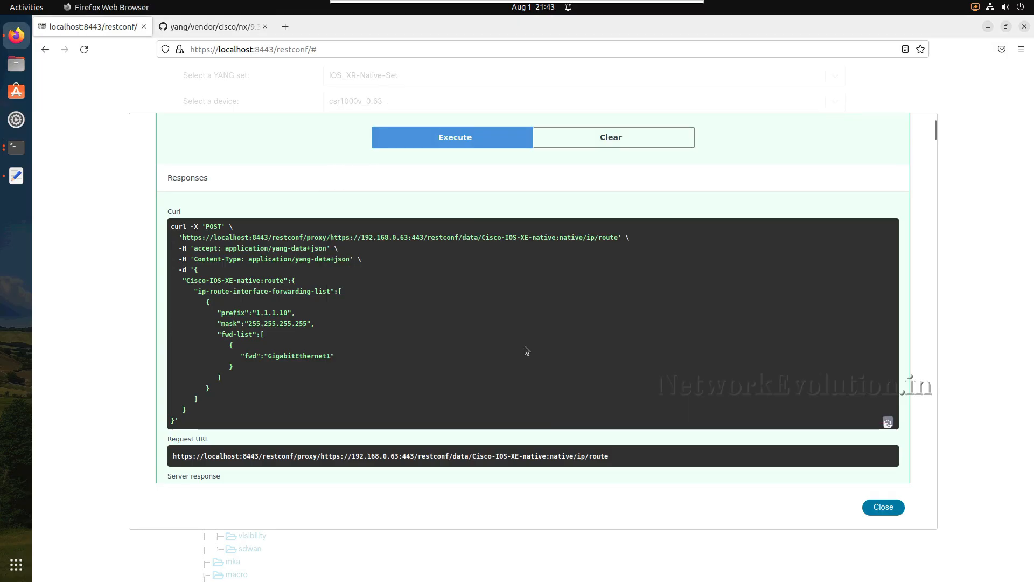
- Expand the DELETE operation for native/ip/route, enable it for trying out, and execute the request
scroll(525, 346, "down", 5)
scroll(525, 346, "down", 10)
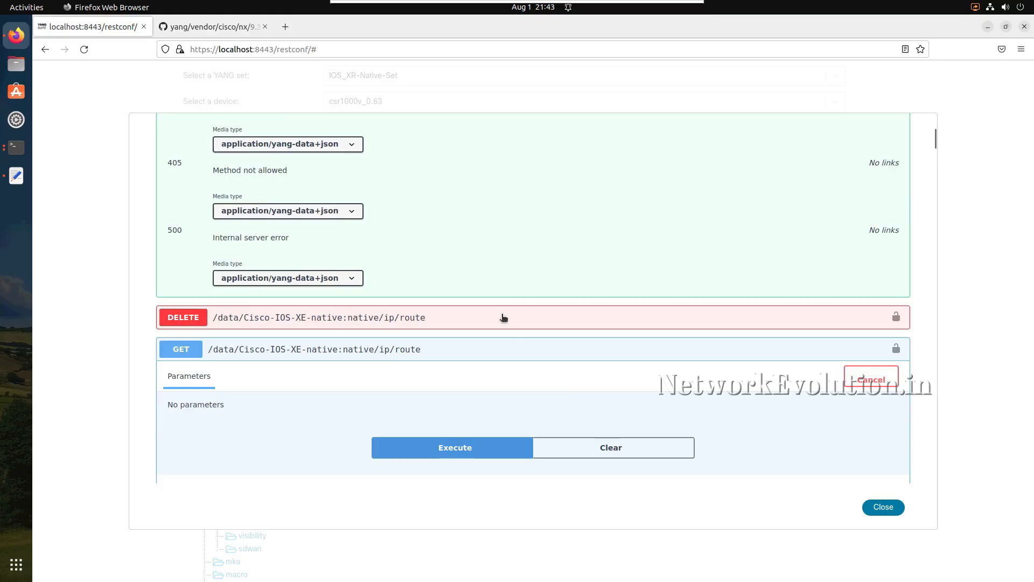
left_click(503, 318)
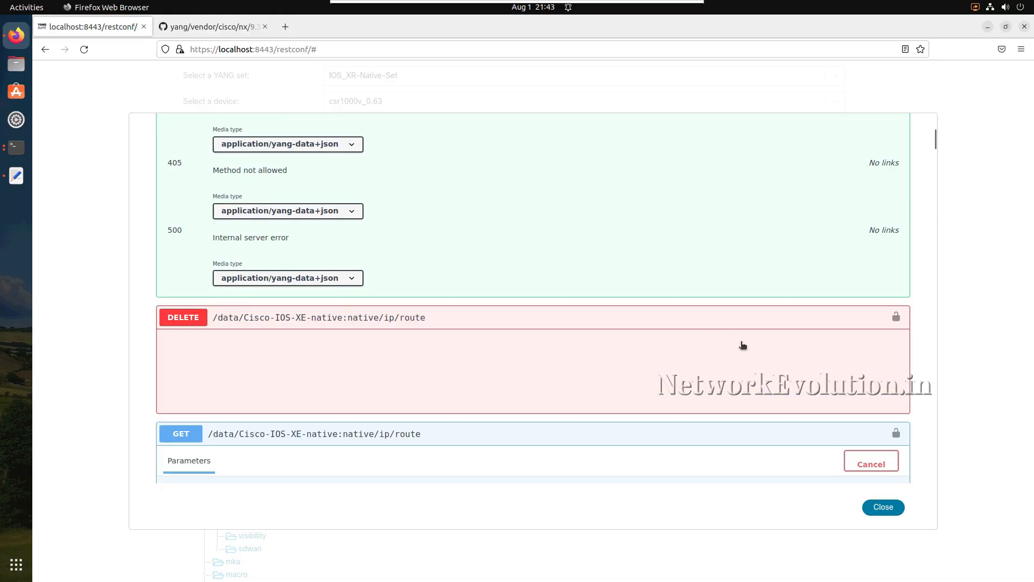
scroll(742, 344, "down", 2)
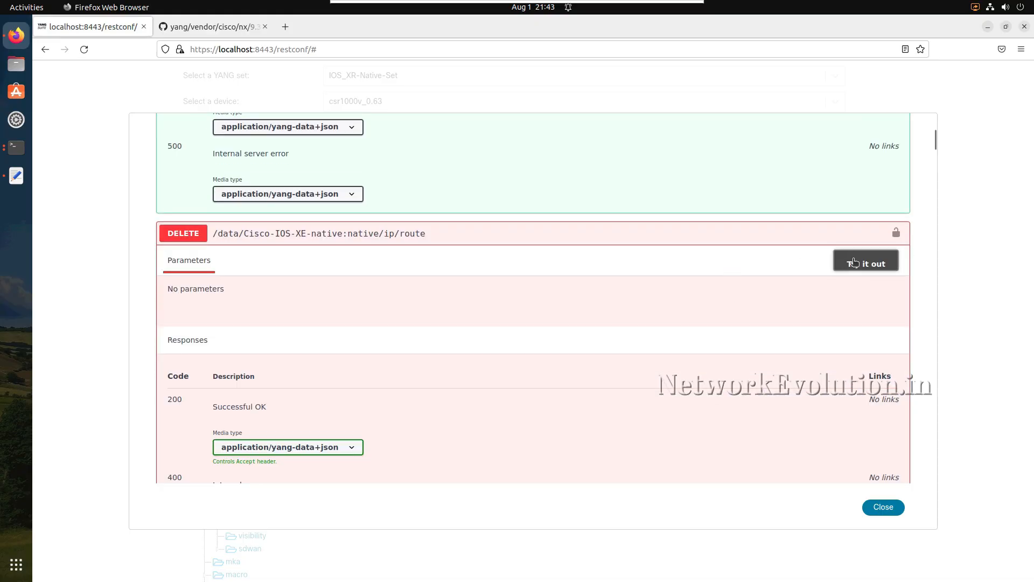
left_click(855, 262)
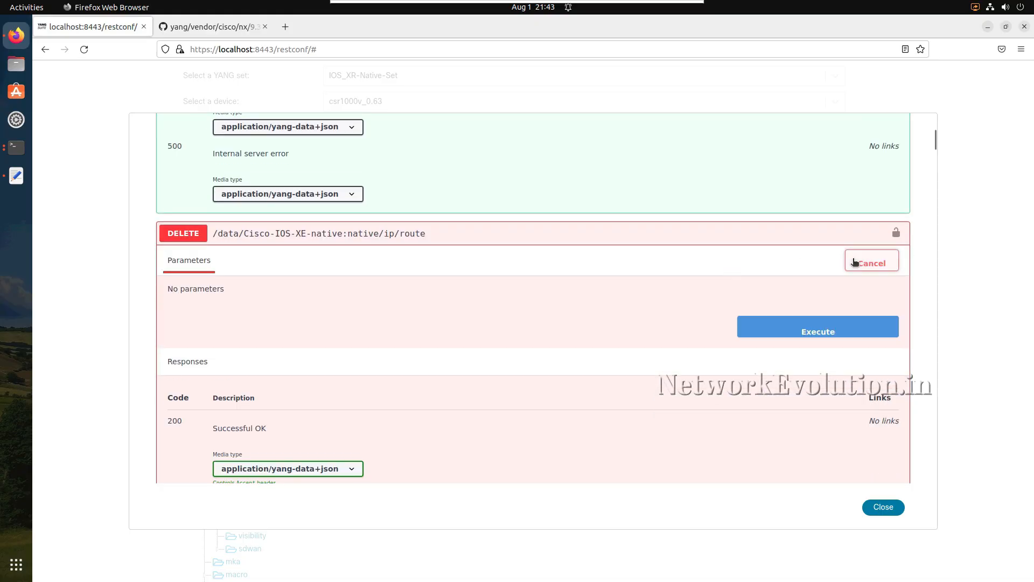
left_click(806, 331)
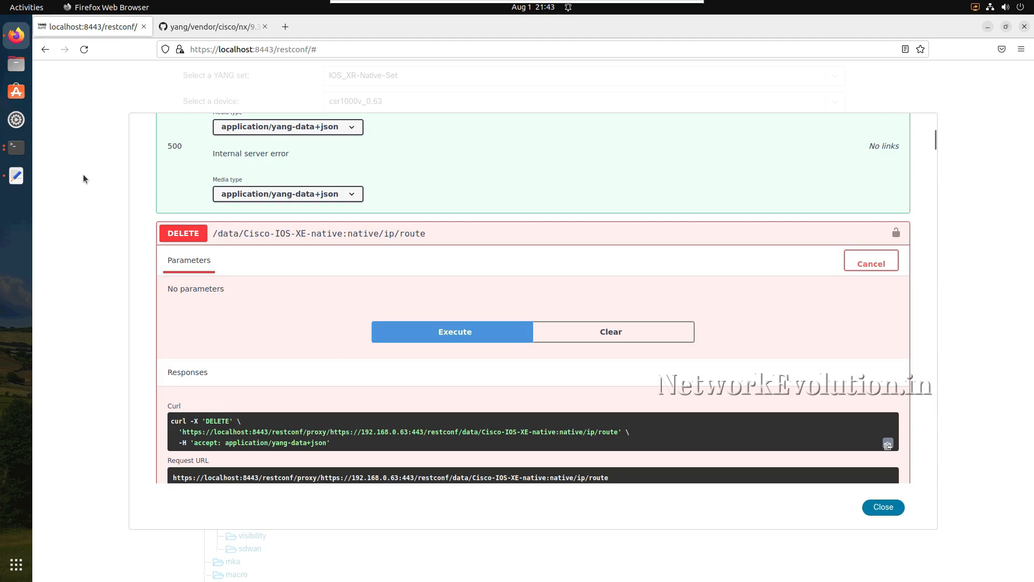
- Check the router's static routes in the terminal by repeating "do sh run | i ip route", and return to the browser
left_click(16, 147)
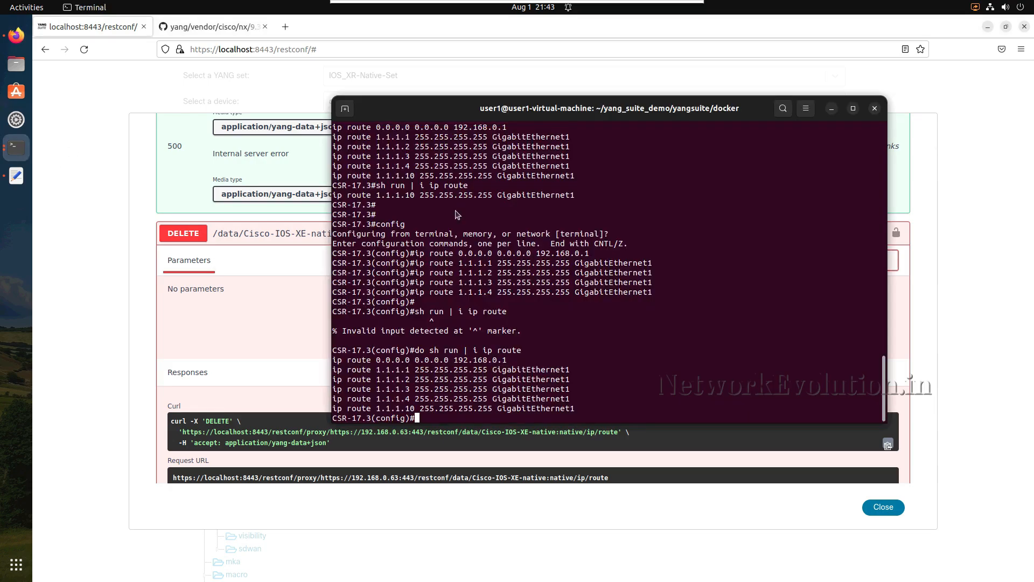
key("Up")
key("Return")
key("Return")
key("Return")
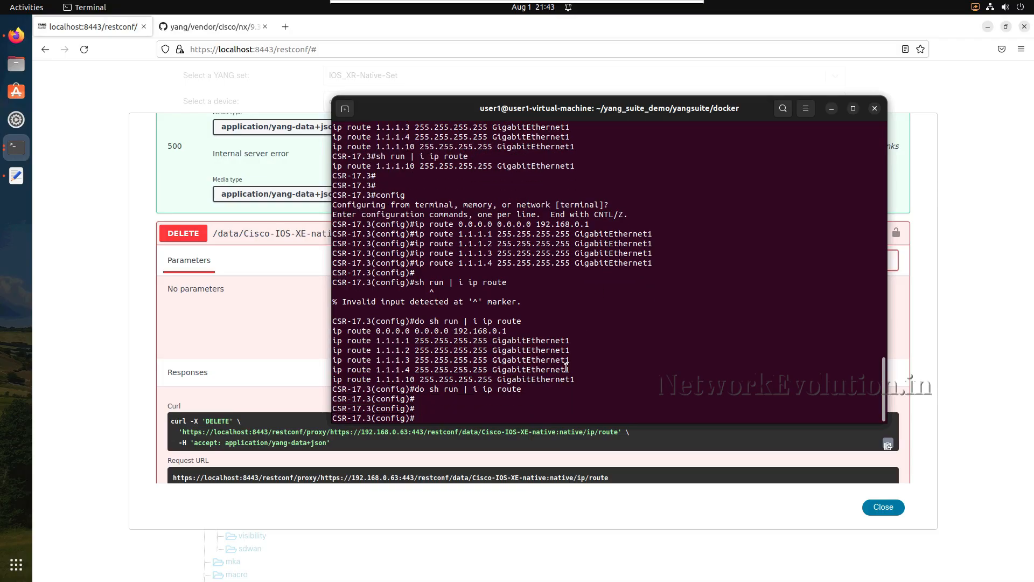
left_click_drag(538, 389, 443, 389)
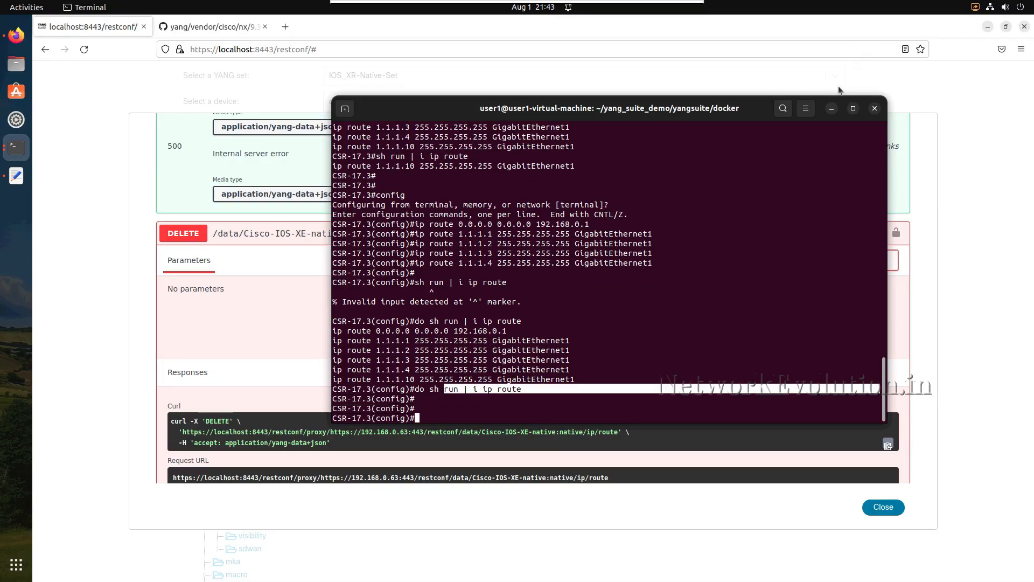
left_click(833, 108)
- Switch to the YANG_SUITE_APIs text file and copy the POST payload covering prefixes 0.0.0.0 and 1.1.1.1 through 1.1.1.4
scroll(573, 238, "down", 10)
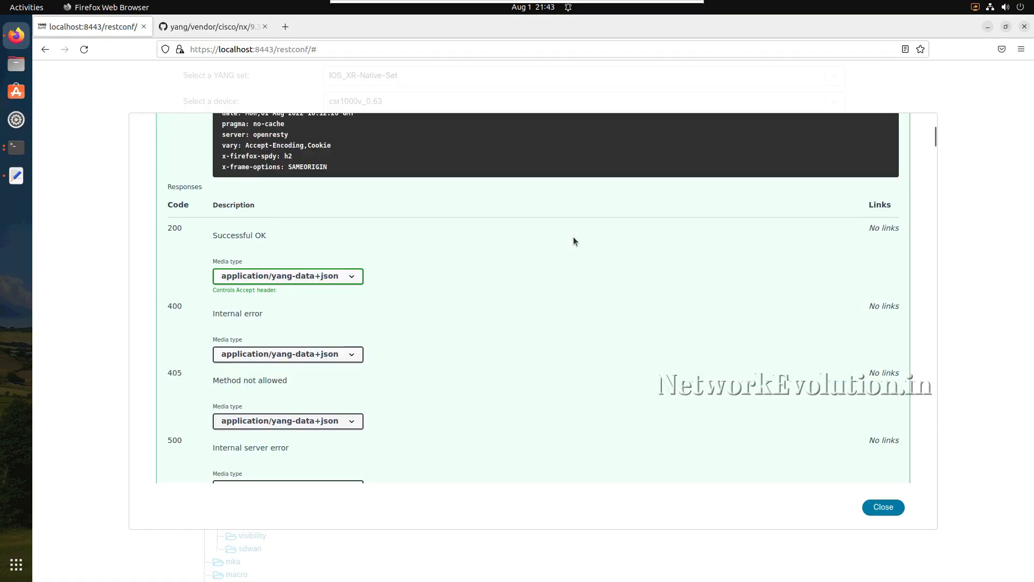
scroll(574, 240, "up", 8)
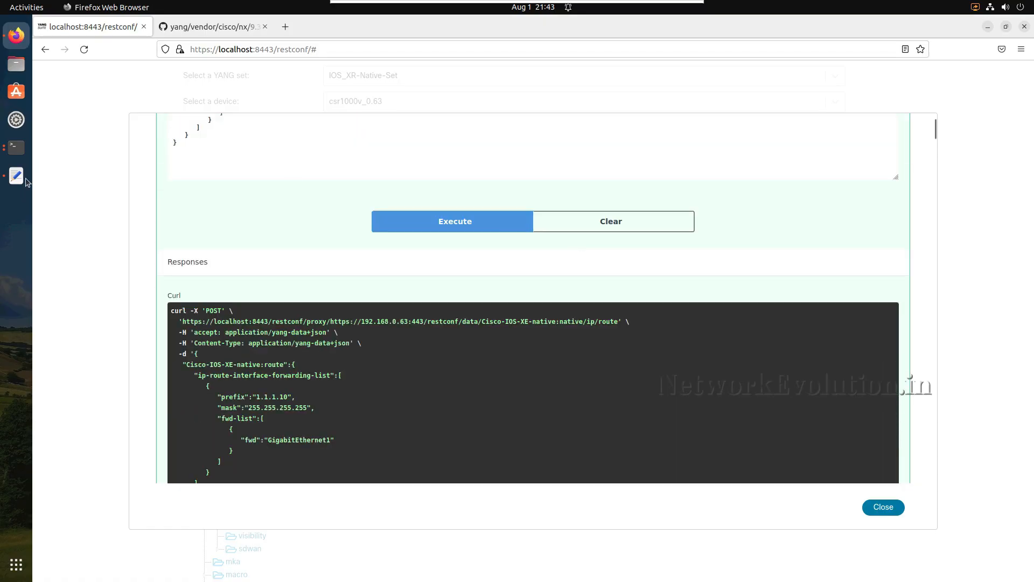
left_click(25, 179)
scroll(393, 291, "down", 10)
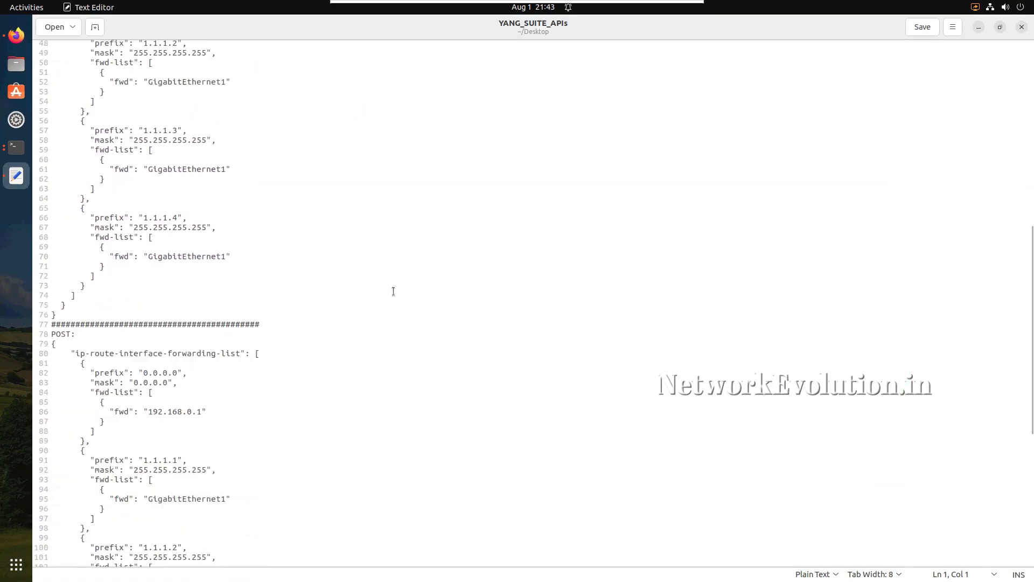
scroll(393, 291, "down", 8)
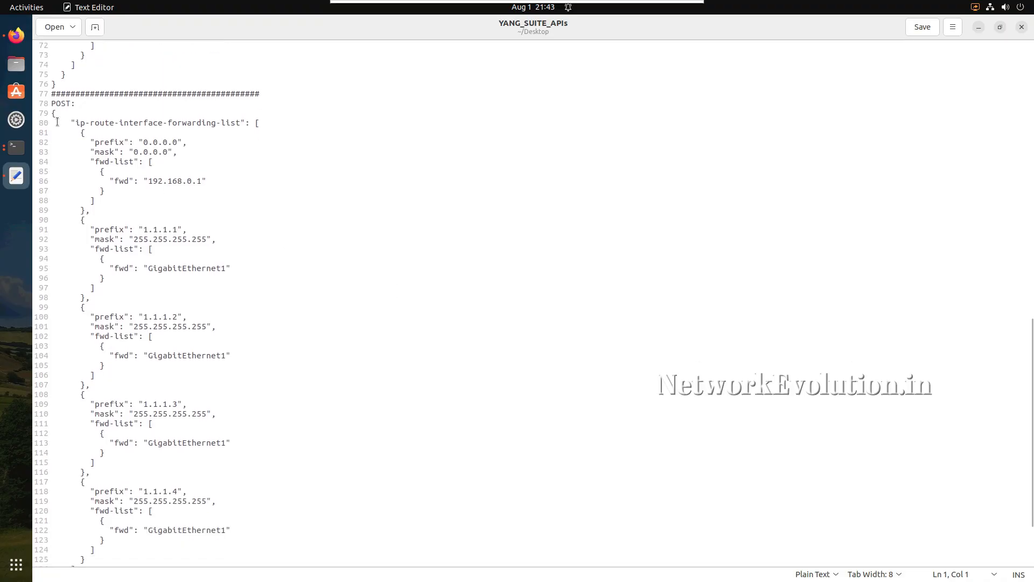
left_click_drag(52, 113, 83, 481)
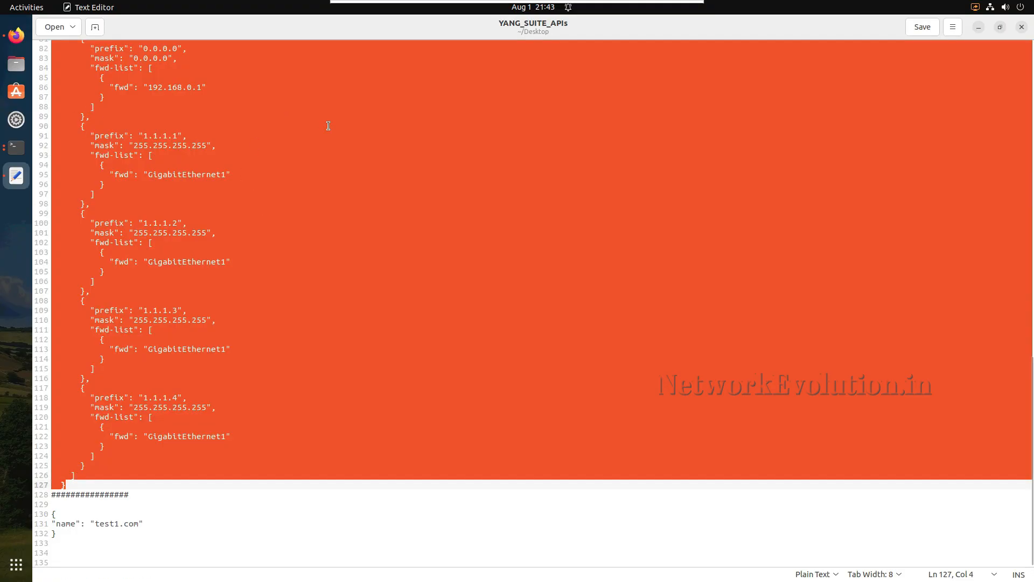
- Return to the browser and replace the native/ip/route POST request body with the copied ip-route-interface-forwarding-list payload
left_click(11, 44)
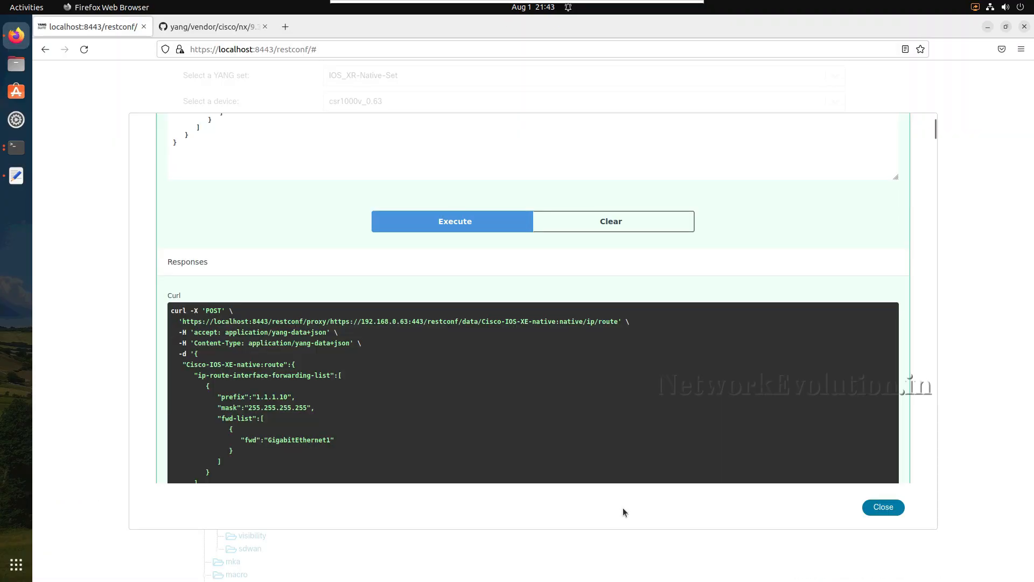
scroll(266, 269, "up", 10)
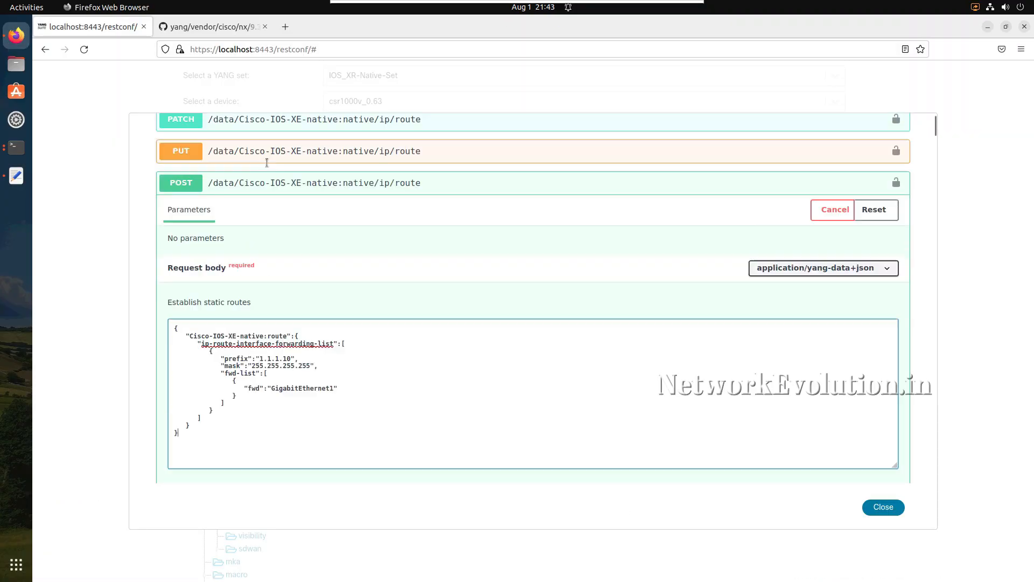
scroll(263, 311, "down", 3)
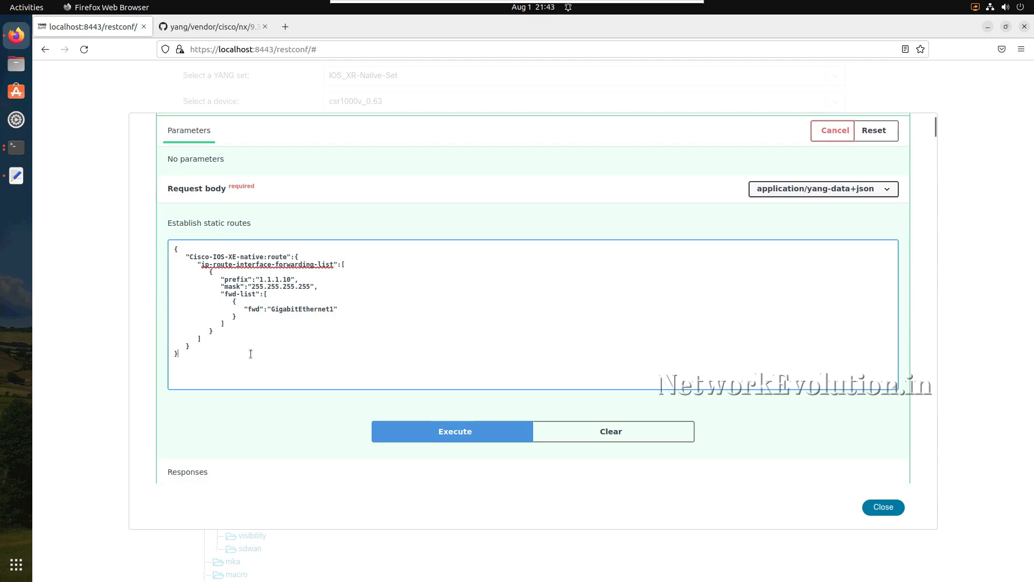
key("ctrl+a")
key("BackSpace")
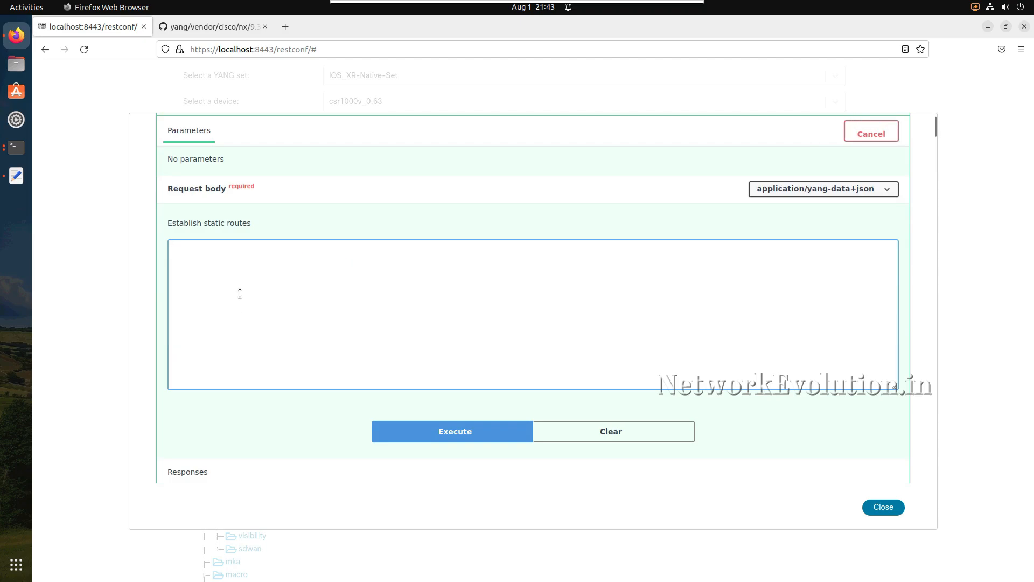
key("ctrl+v")
scroll(240, 293, "up", 5)
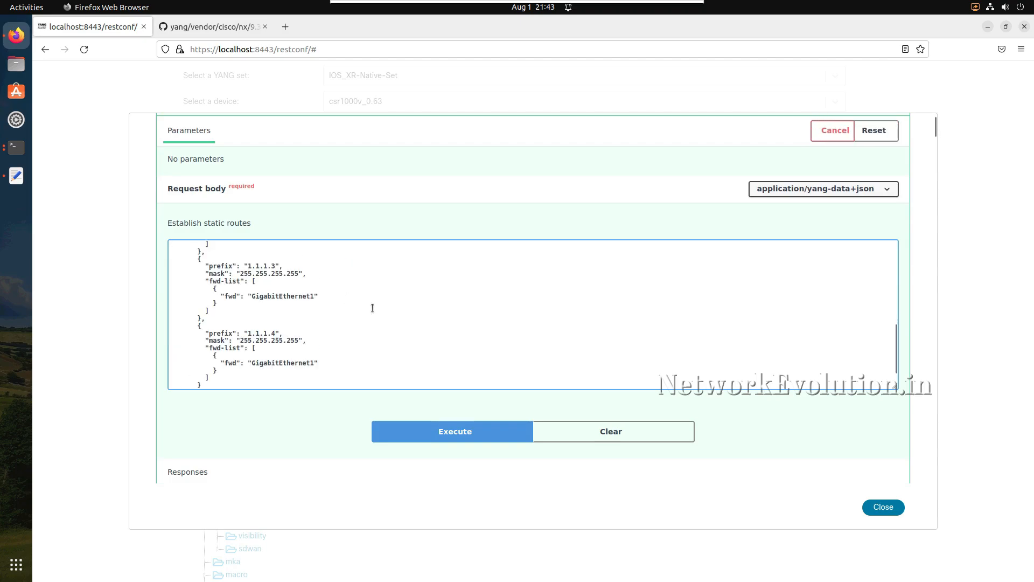
scroll(374, 210, "up", 5)
scroll(375, 211, "down", 3)
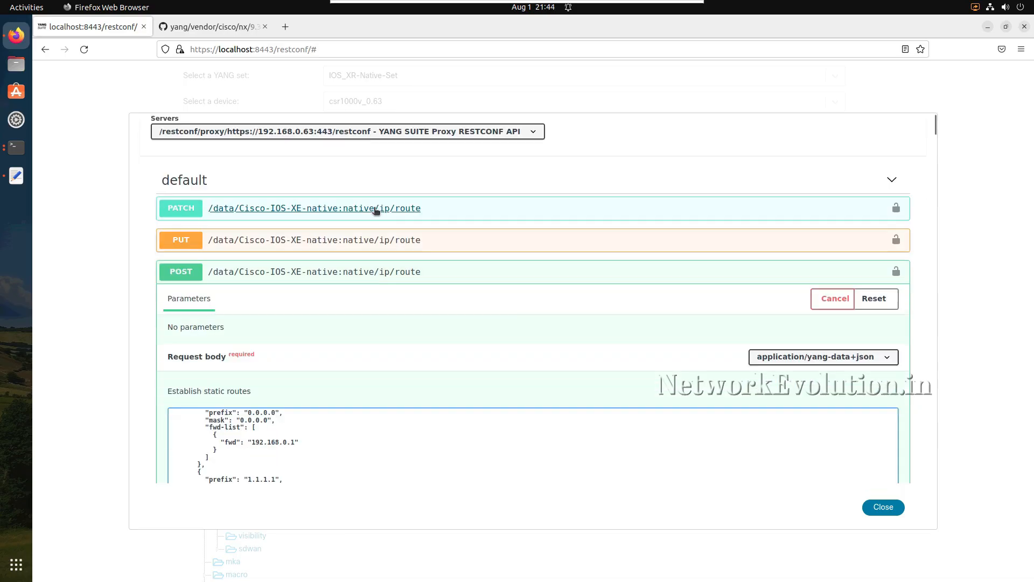
scroll(519, 292, "down", 3)
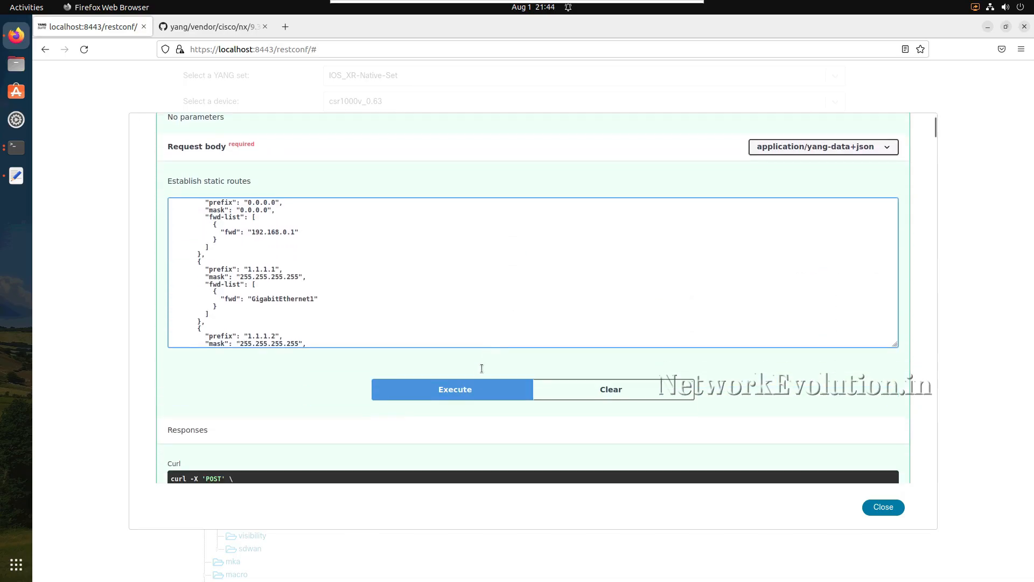
- Execute the POST request with the multi-route payload and examine the server response code and headers
left_click(456, 390)
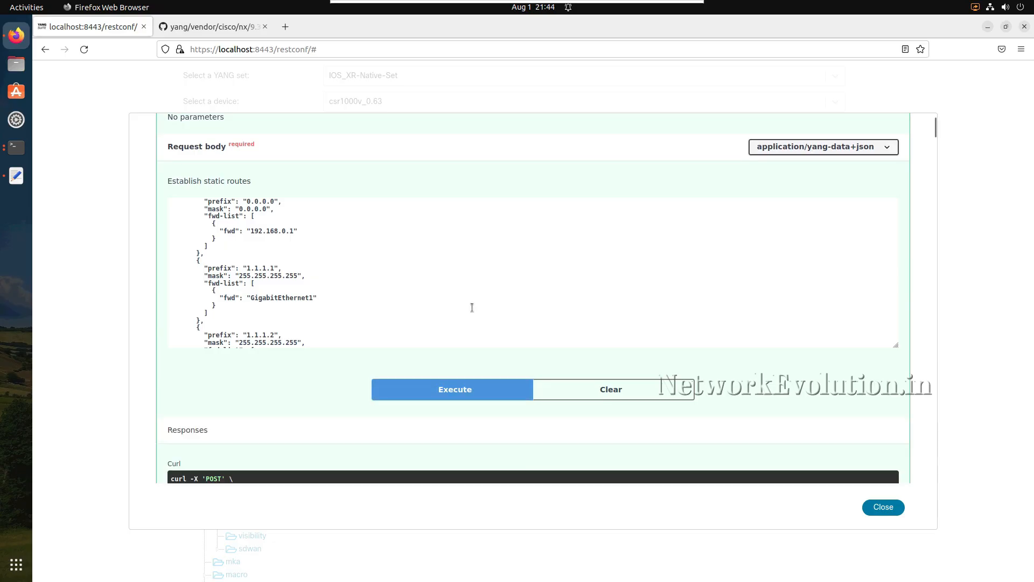
scroll(471, 307, "down", 5)
scroll(399, 410, "down", 10)
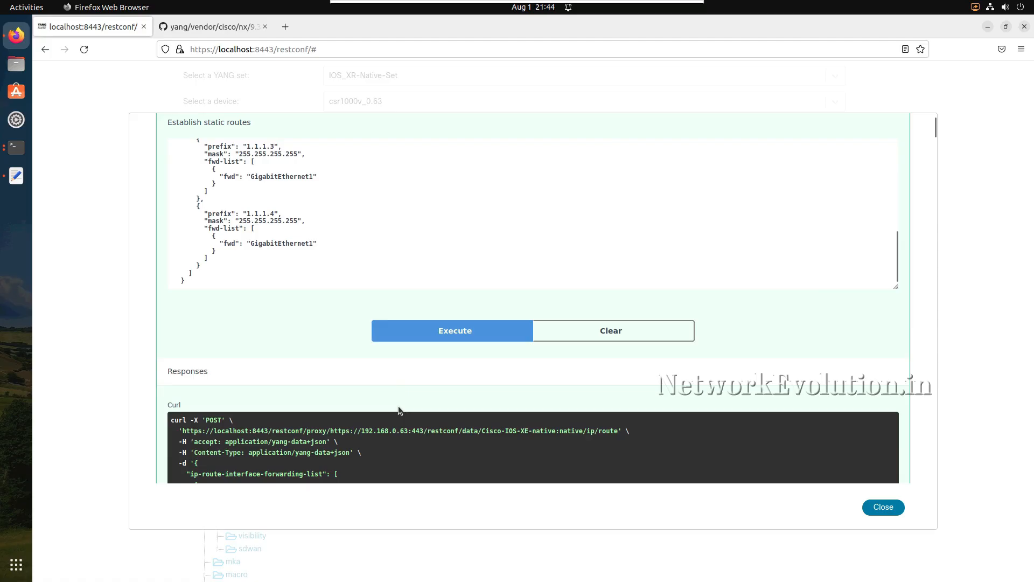
scroll(399, 406, "down", 5)
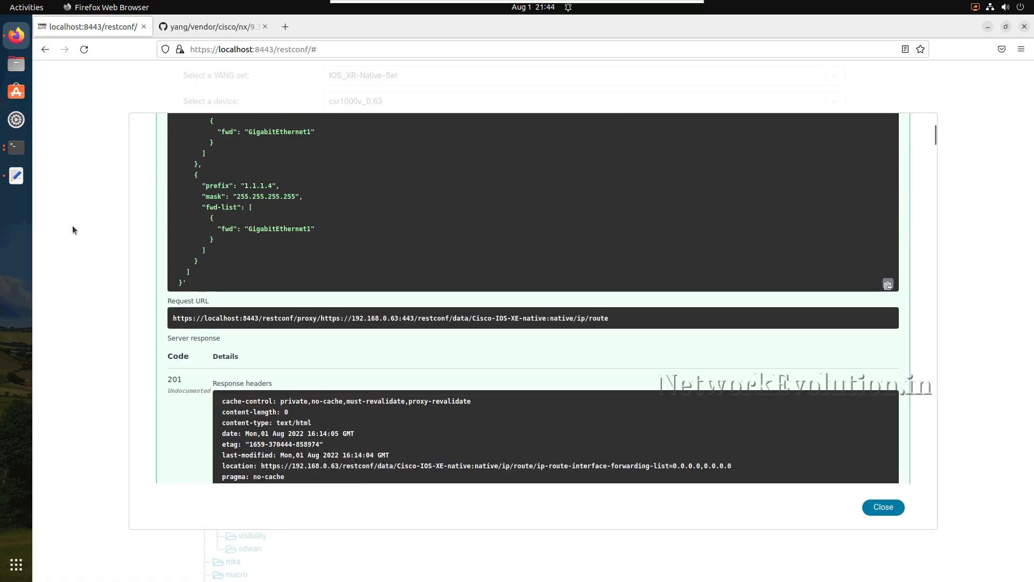
- List the static routes in the router terminal with "do sh run | i ip route", highlight the listed routes, and return to the browser
left_click(22, 151)
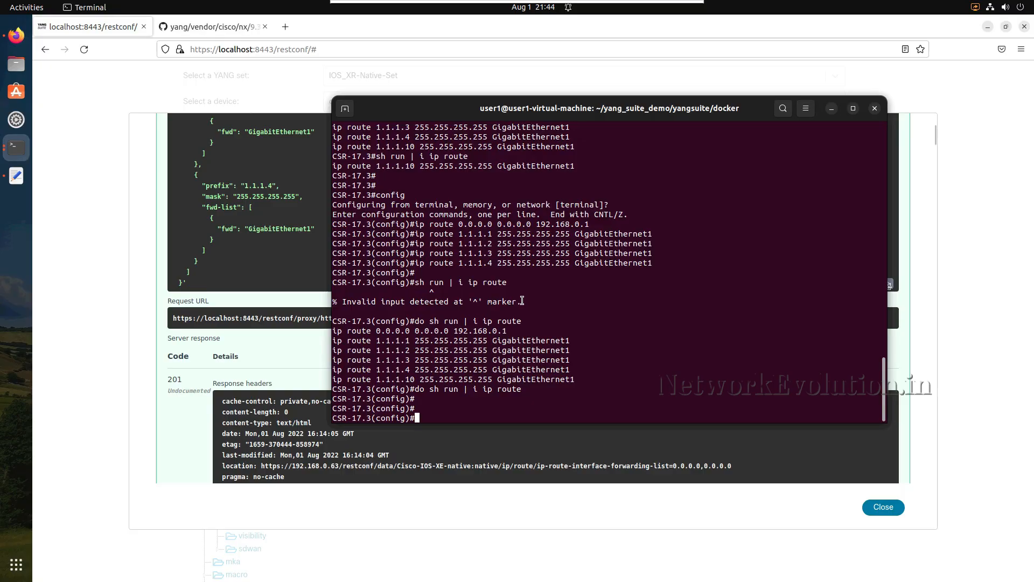
key("Return")
key("Return")
key("Up")
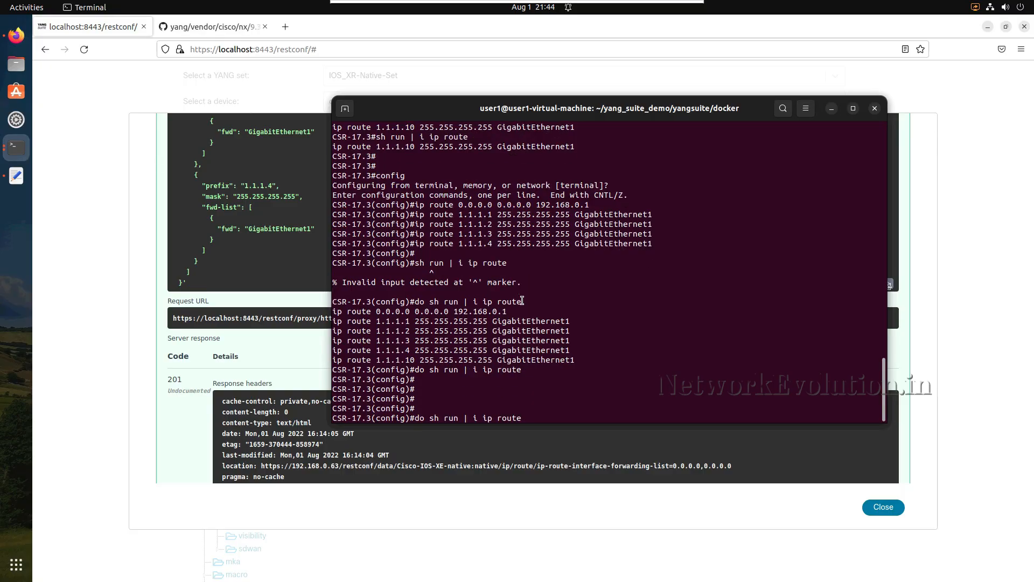
key("Return")
key("Return")
key("Return")
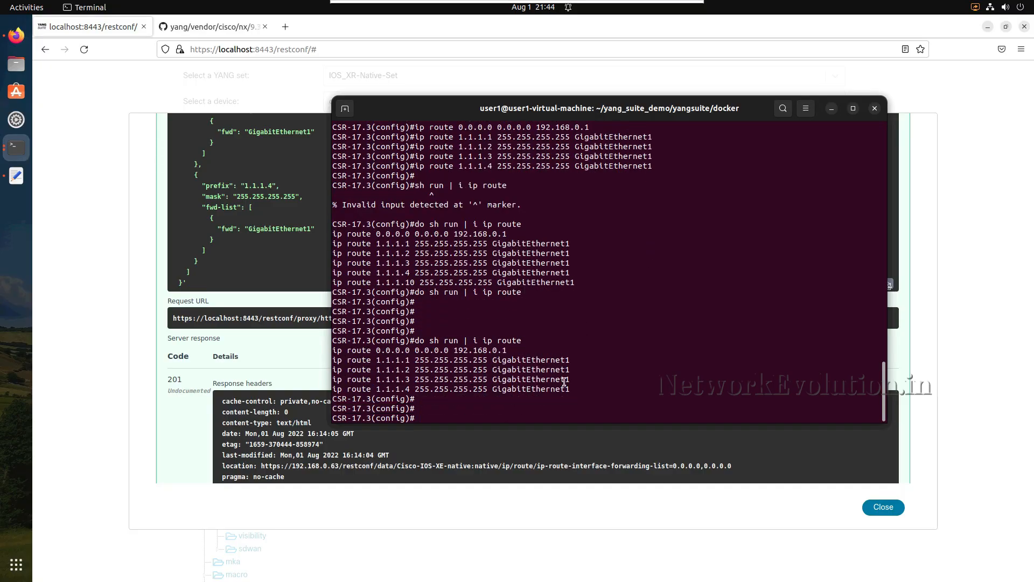
left_click_drag(580, 389, 325, 348)
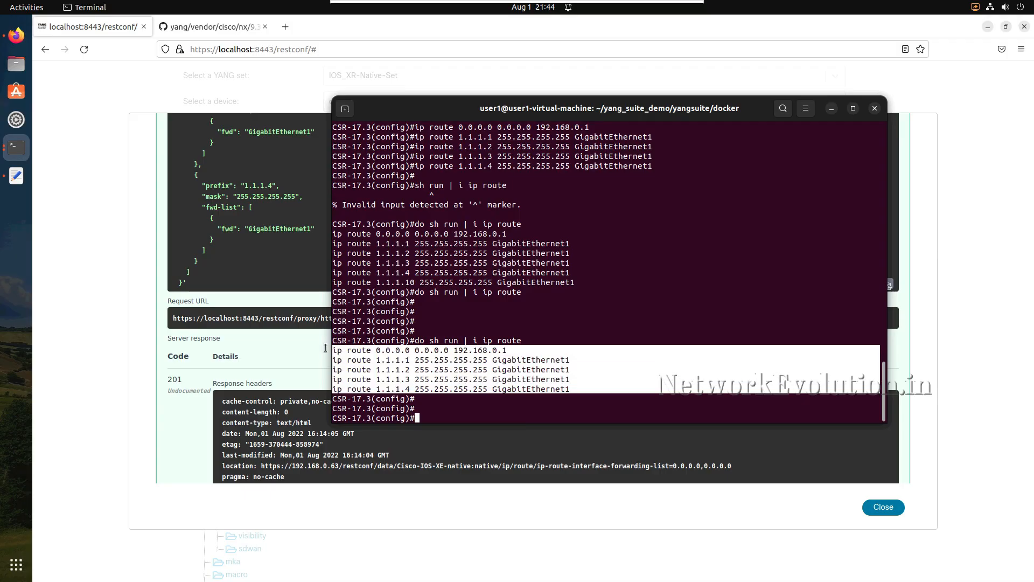
left_click(921, 209)
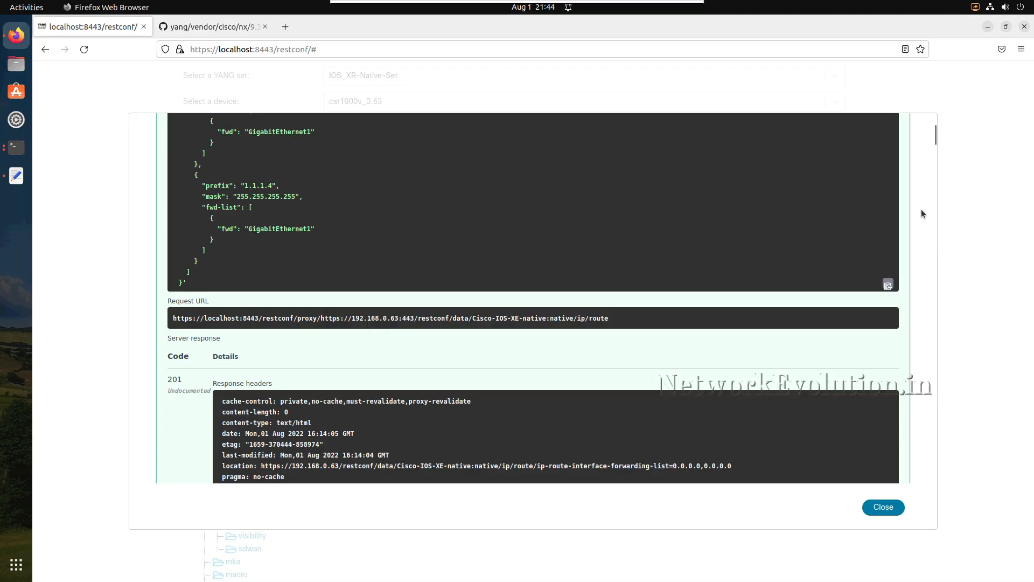
- Expand the PATCH operation for native/ip/route
scroll(699, 224, "up", 15)
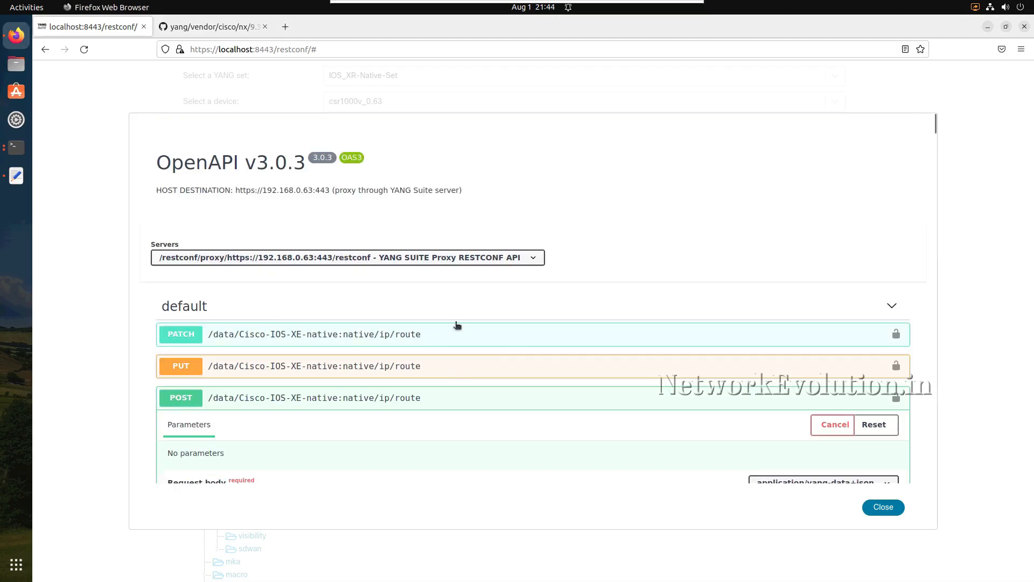
left_click(328, 337)
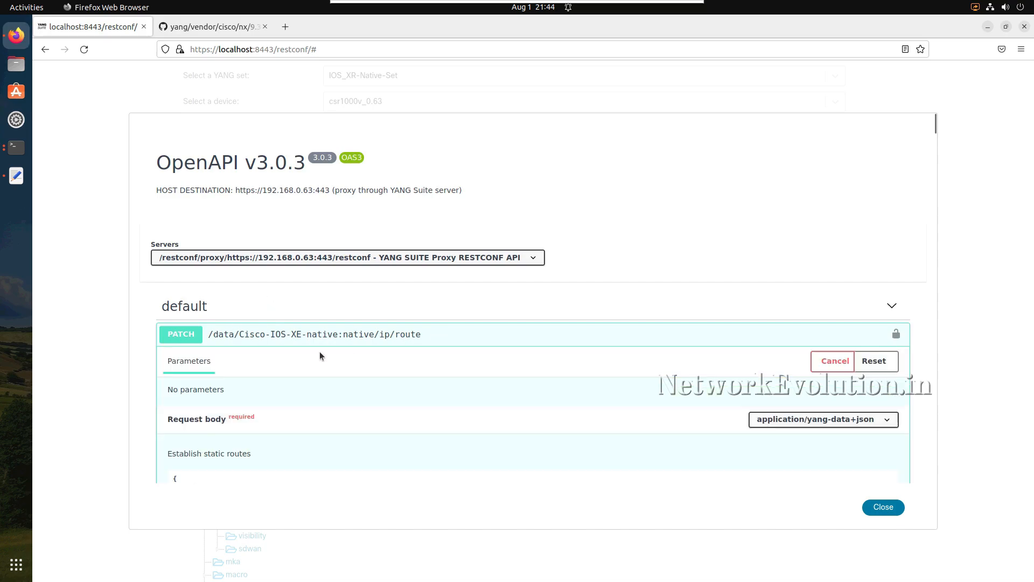
- Expand the PUT operation for native/ip/route and highlight its JSON request body
scroll(323, 316, "down", 10)
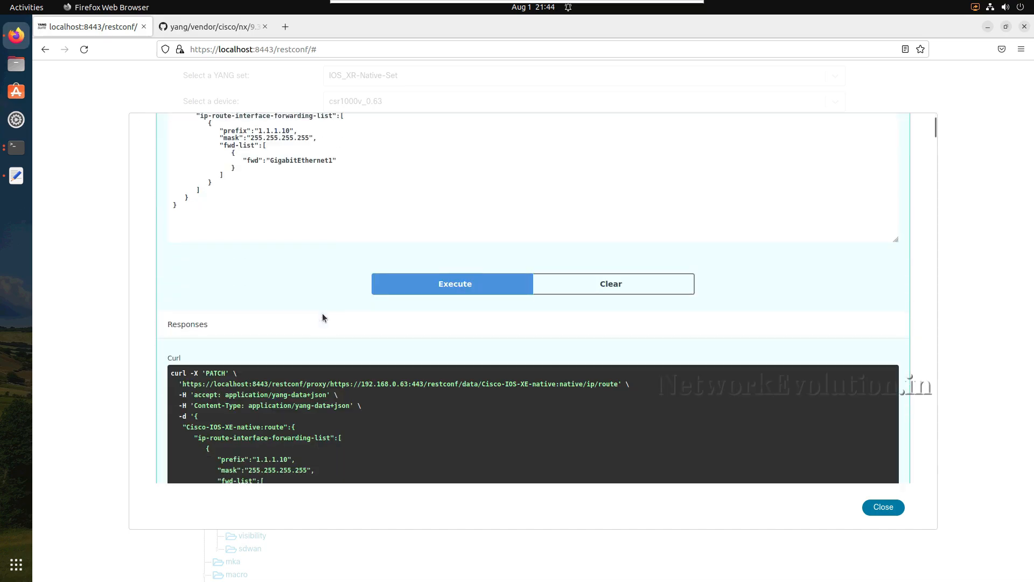
scroll(322, 316, "down", 12)
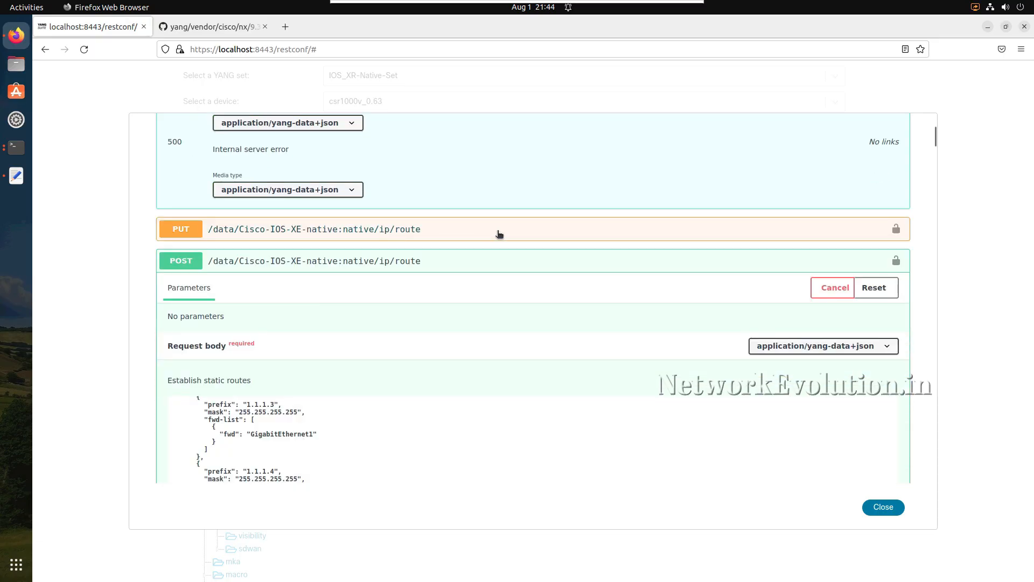
left_click(499, 233)
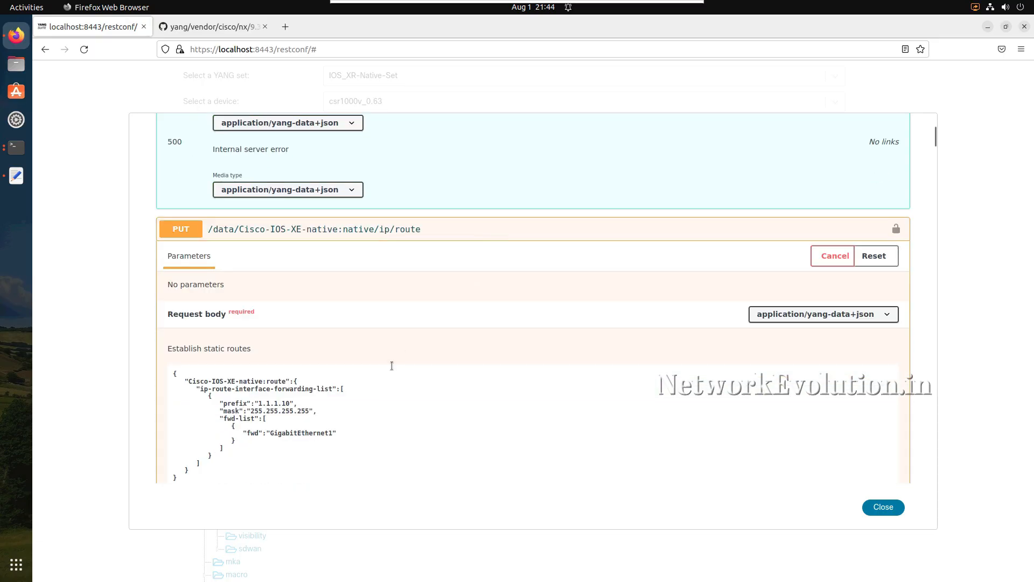
scroll(259, 439, "down", 3)
left_click_drag(184, 394, 173, 292)
scroll(250, 377, "down", 3)
scroll(250, 377, "down", 3)
scroll(246, 371, "up", 10)
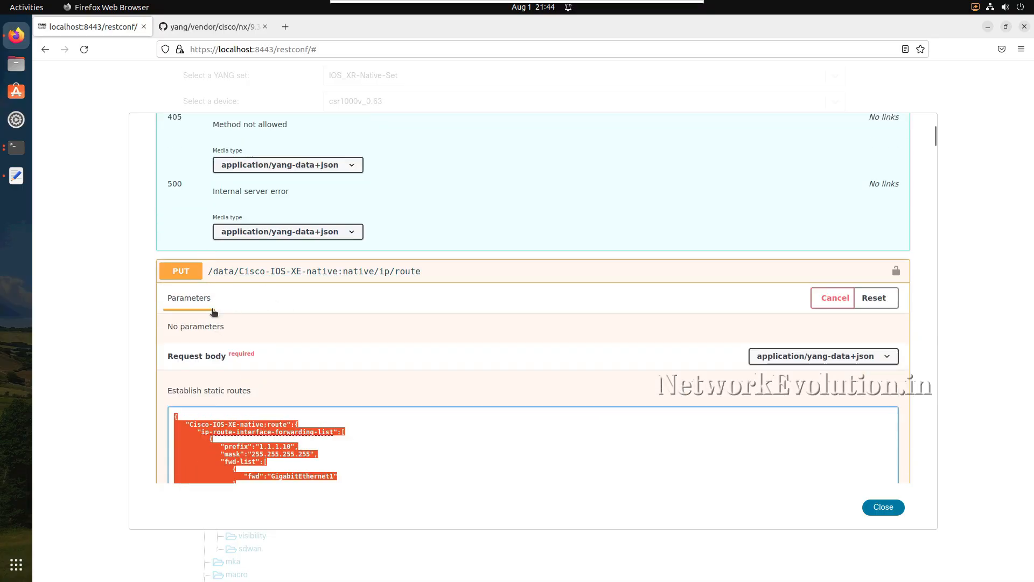
left_click(282, 440)
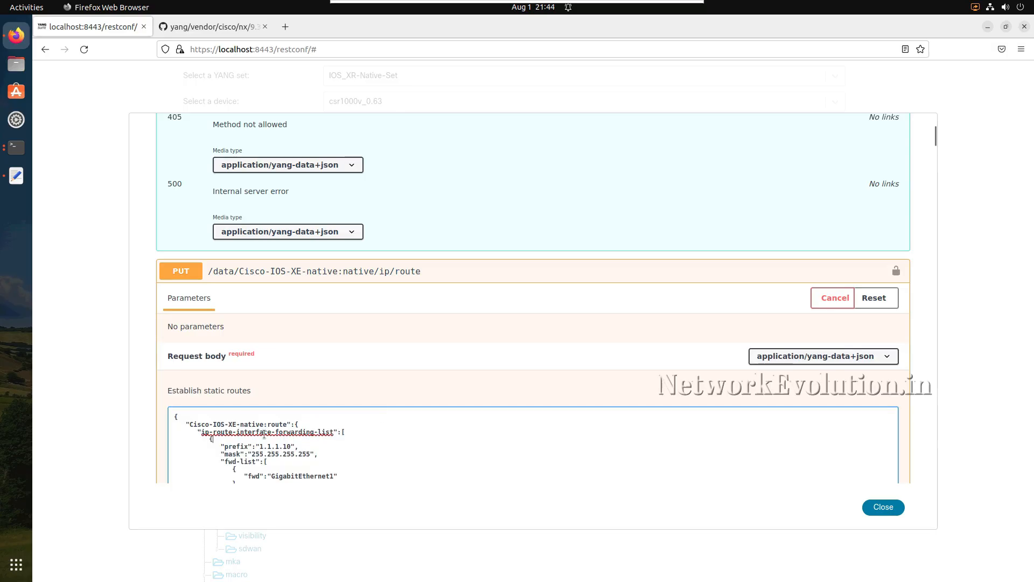
- Examine the whole PUT payload for prefix 1.1.1.10, along with its curl command and response codes
scroll(246, 407, "down", 2)
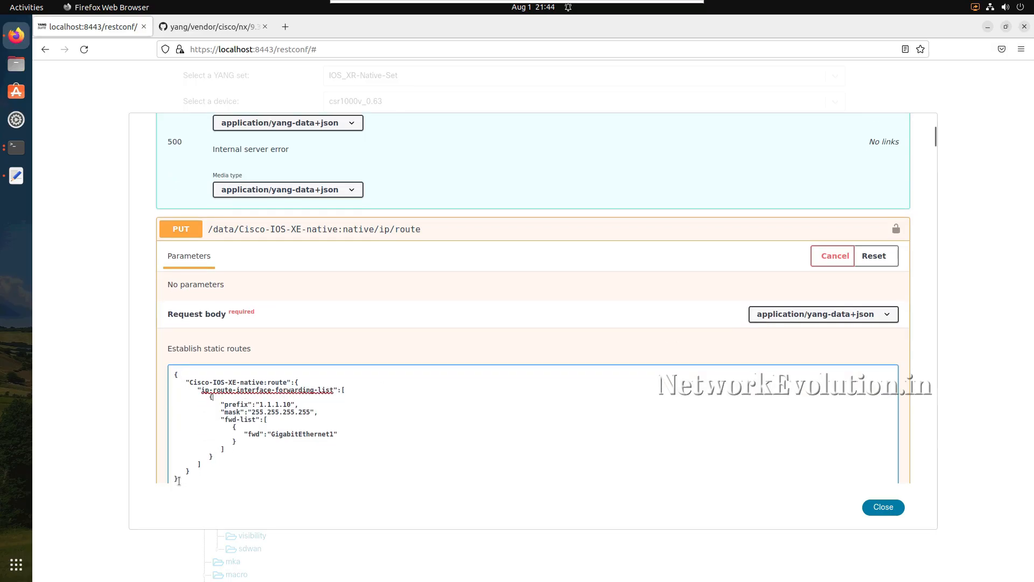
scroll(178, 480, "down", 2)
left_click_drag(178, 437, 171, 330)
left_click(220, 425)
scroll(219, 425, "down", 5)
scroll(219, 424, "down", 10)
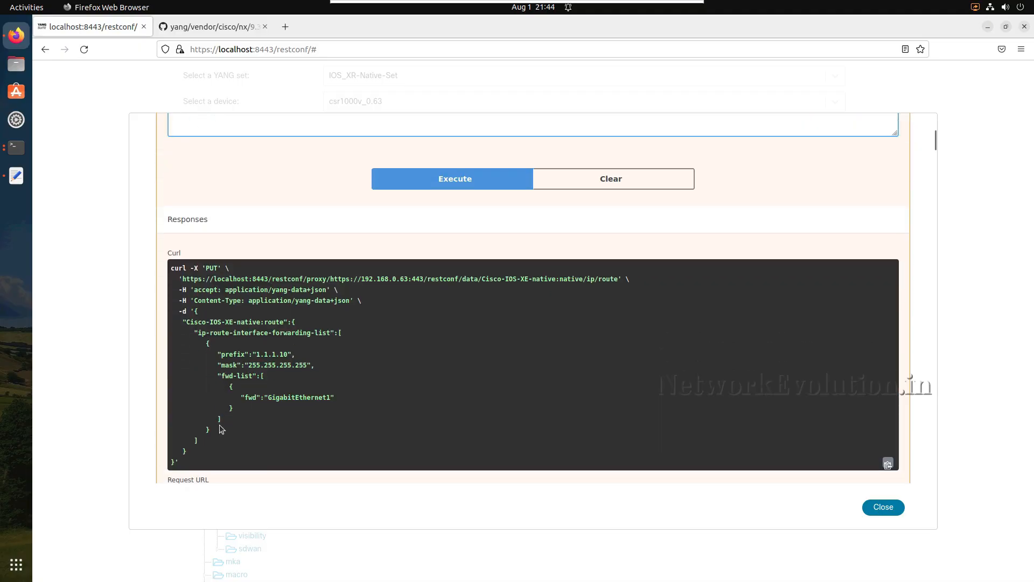
scroll(219, 425, "down", 10)
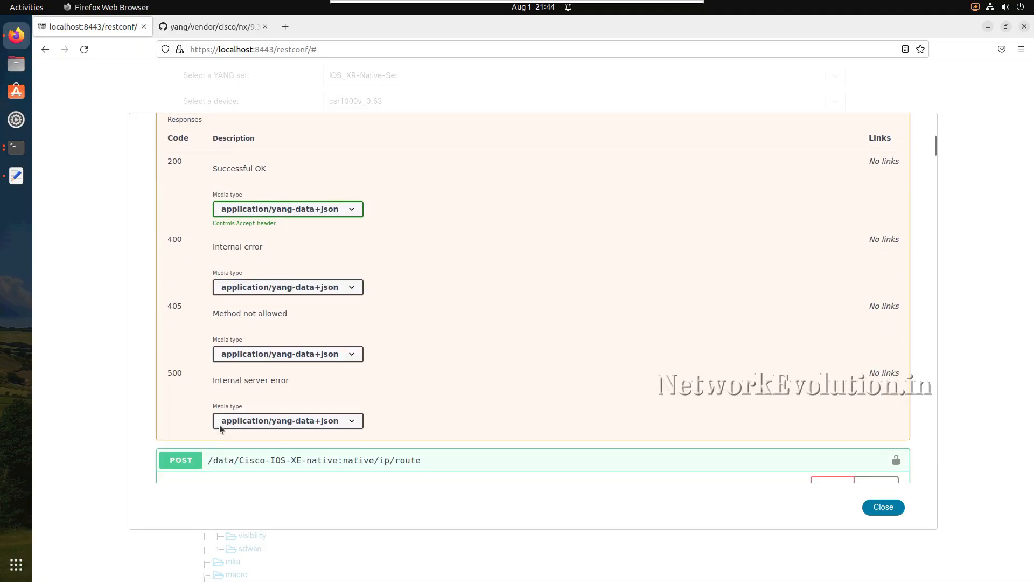
- Examine the POST operation's multi-route request body, curl command and server response, down to the DELETE operation
scroll(264, 412, "down", 4)
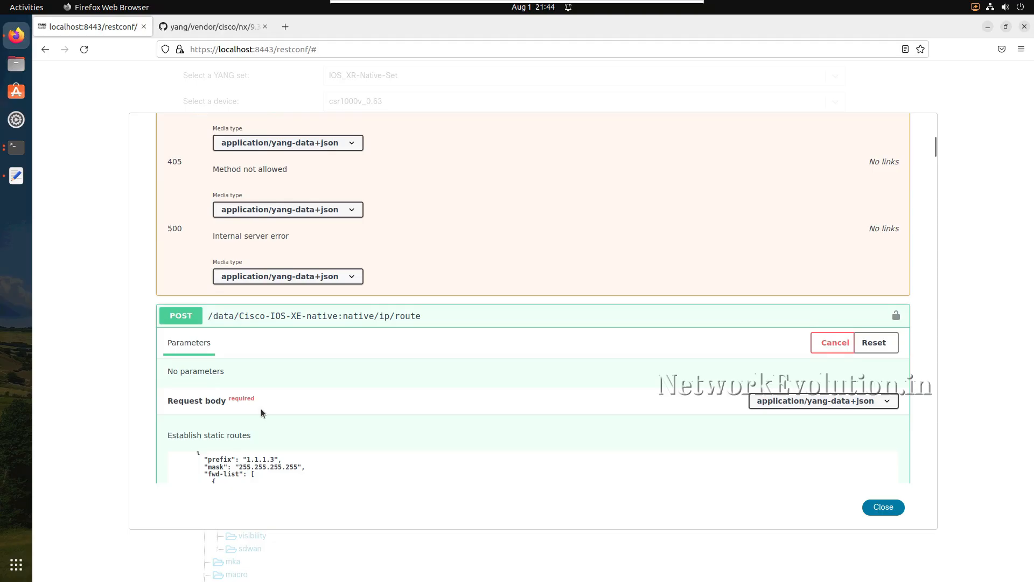
left_click_drag(186, 441, 192, 324)
left_click(237, 419)
scroll(237, 419, "down", 1)
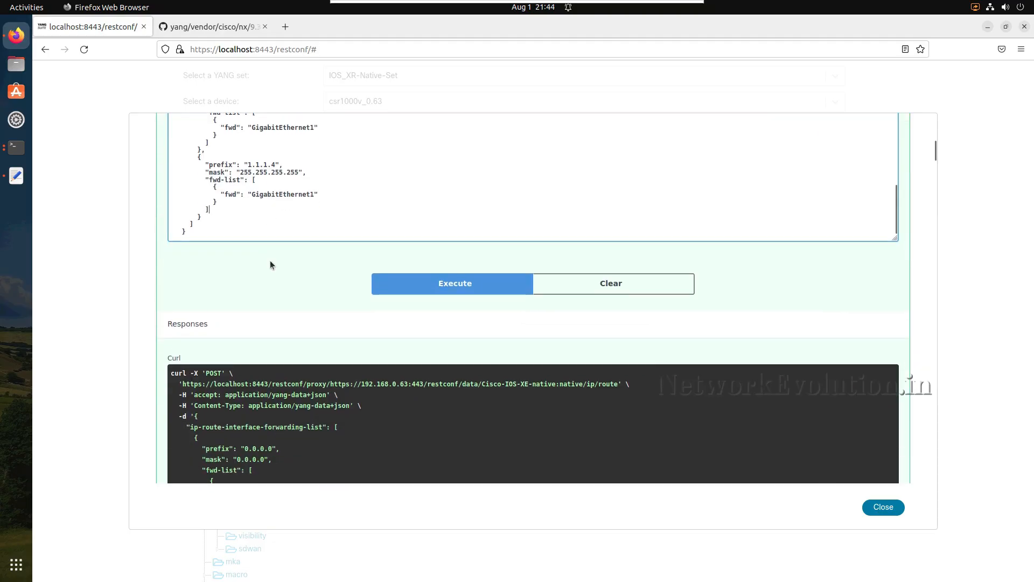
scroll(270, 260, "down", 10)
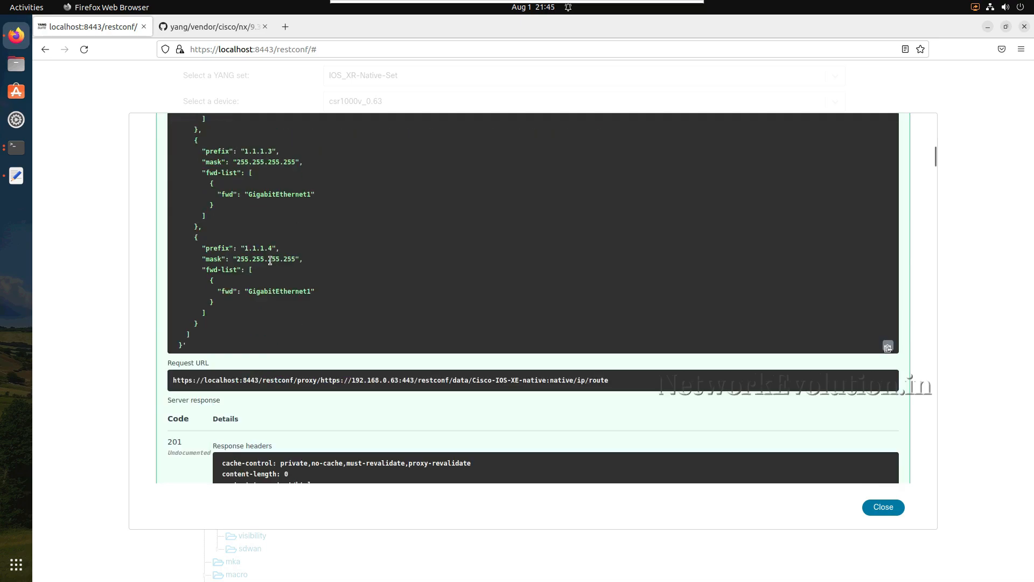
scroll(270, 260, "down", 15)
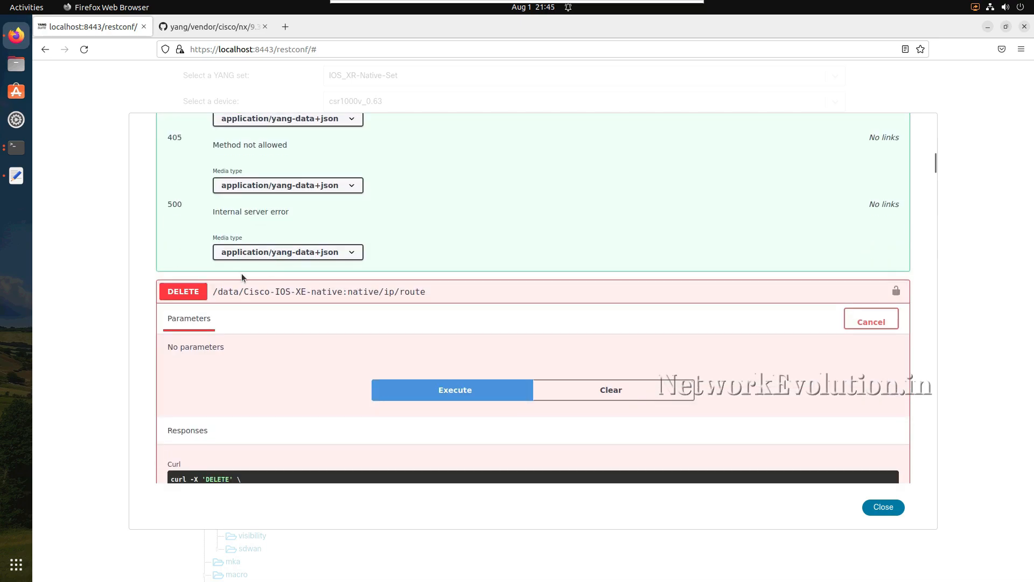
- Return to the PATCH operation for native/ip/route, highlight its request body, and compare its structure and responses with the other operations
scroll(239, 312, "up", 15)
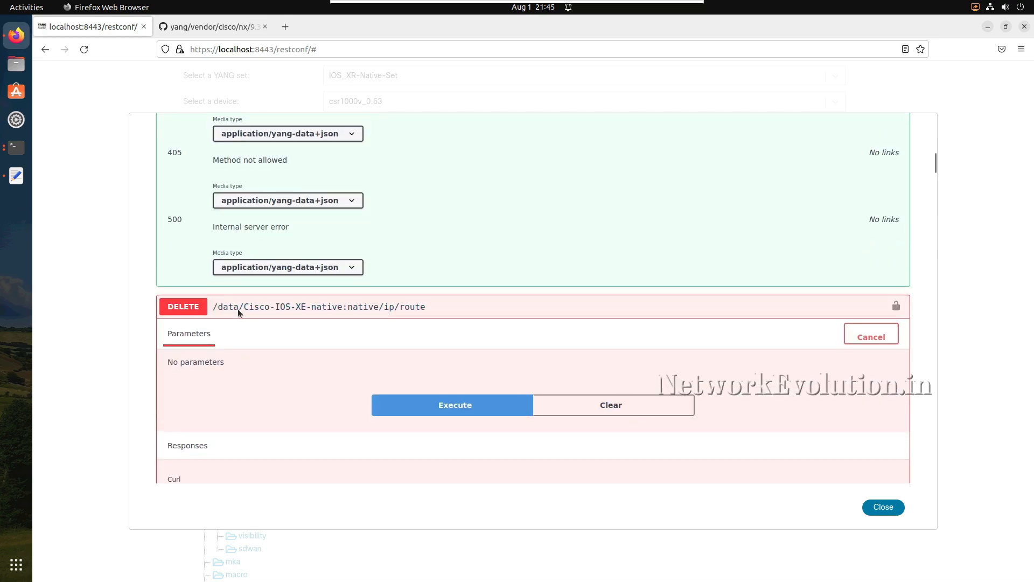
scroll(237, 309, "up", 20)
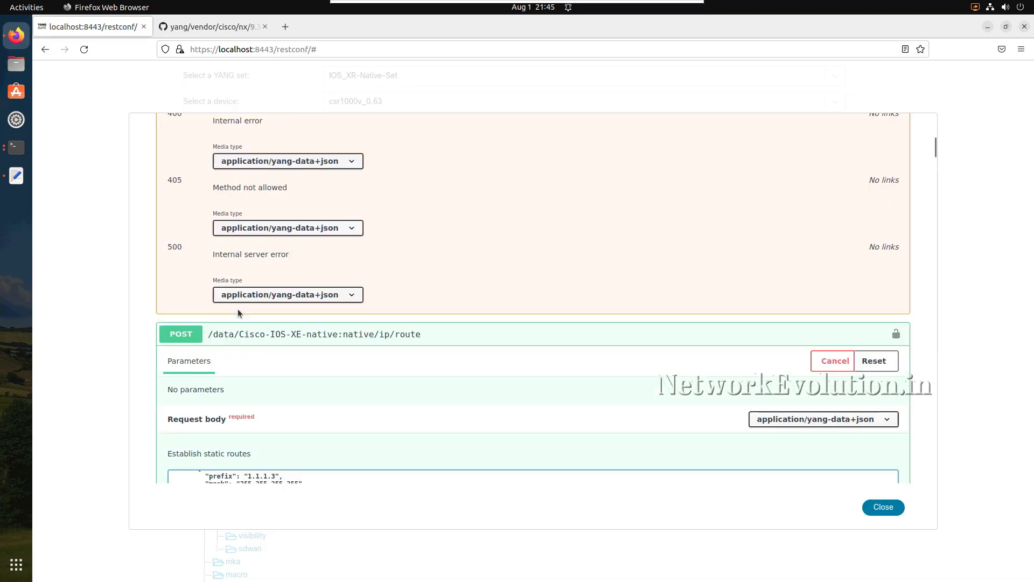
scroll(237, 309, "up", 15)
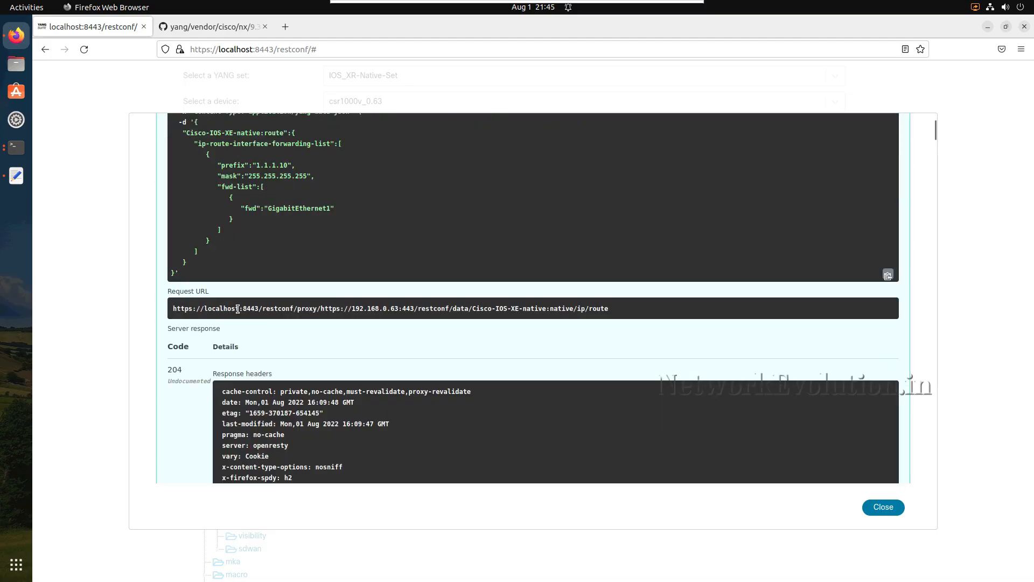
scroll(238, 309, "up", 5)
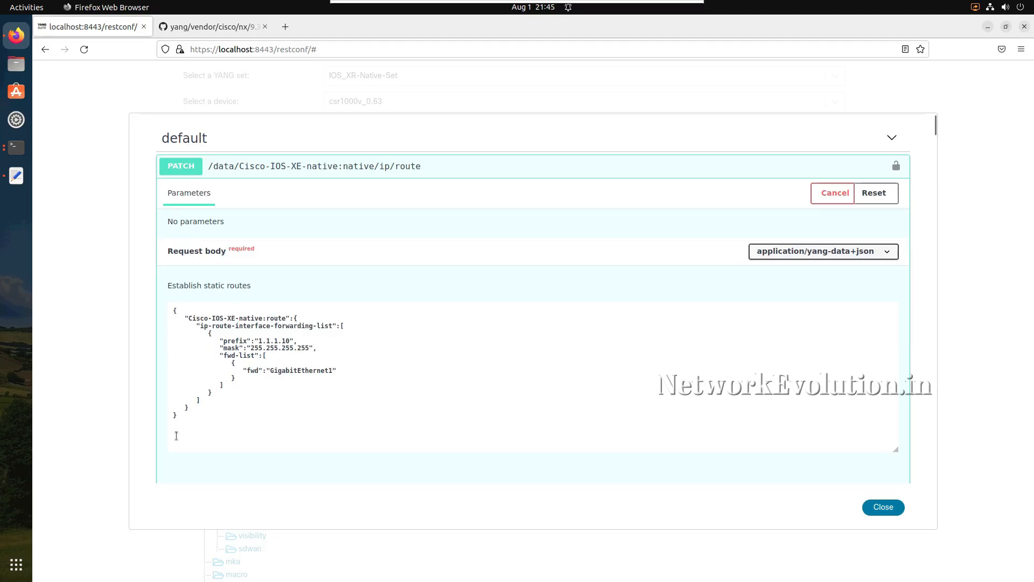
left_click_drag(181, 416, 174, 311)
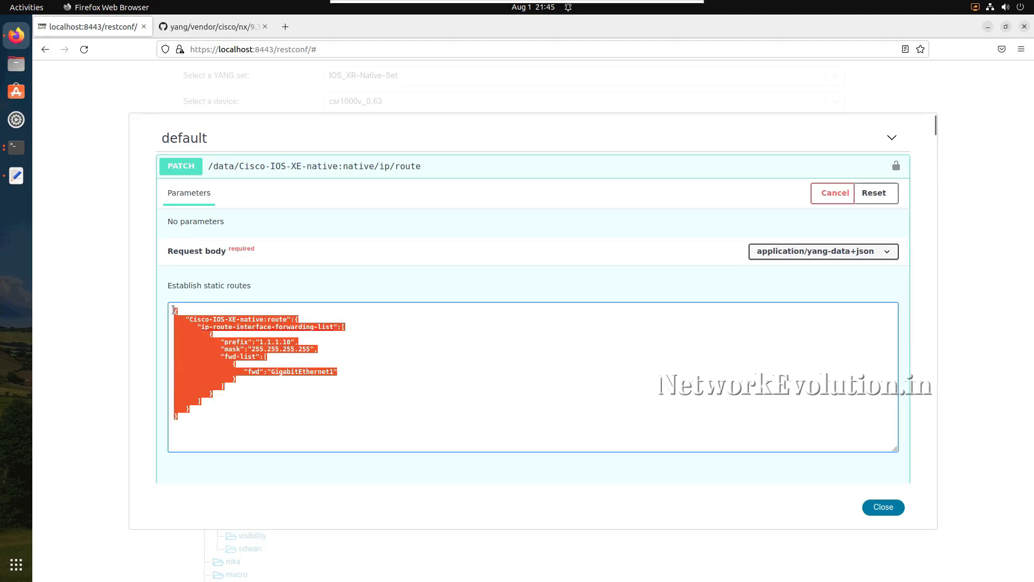
left_click(188, 399)
scroll(189, 468, "down", 3)
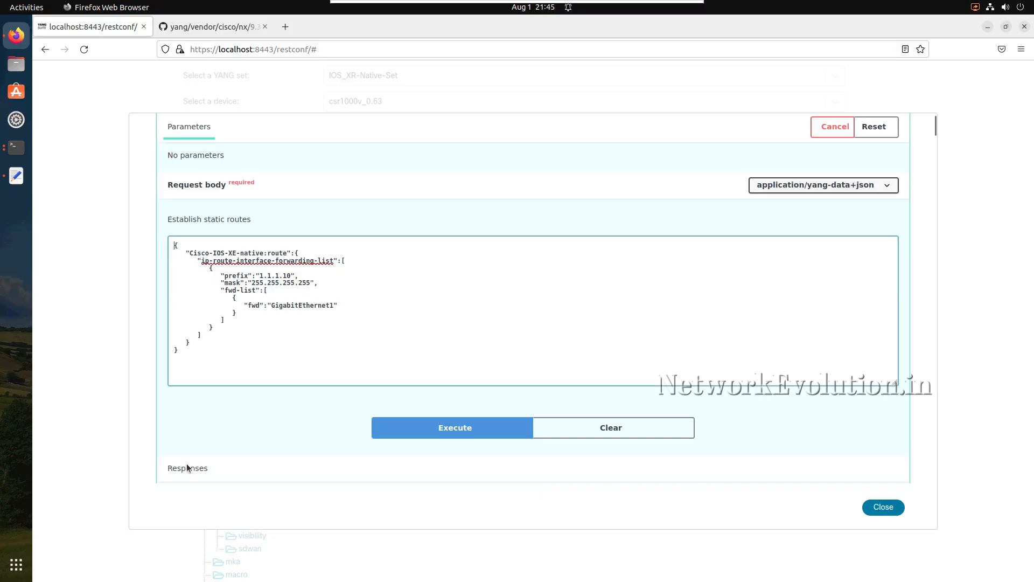
scroll(190, 468, "down", 10)
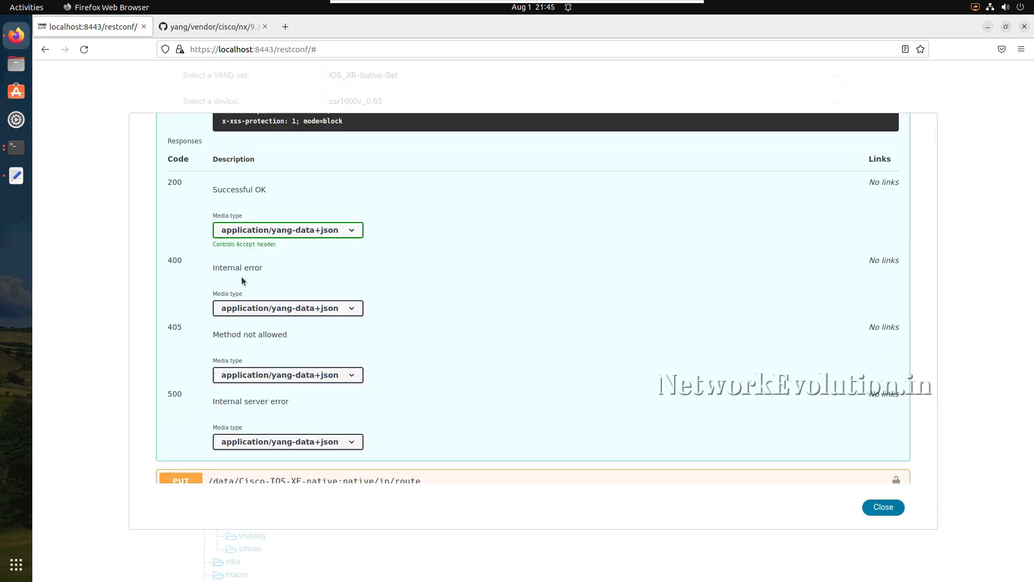
scroll(241, 277, "up", 10)
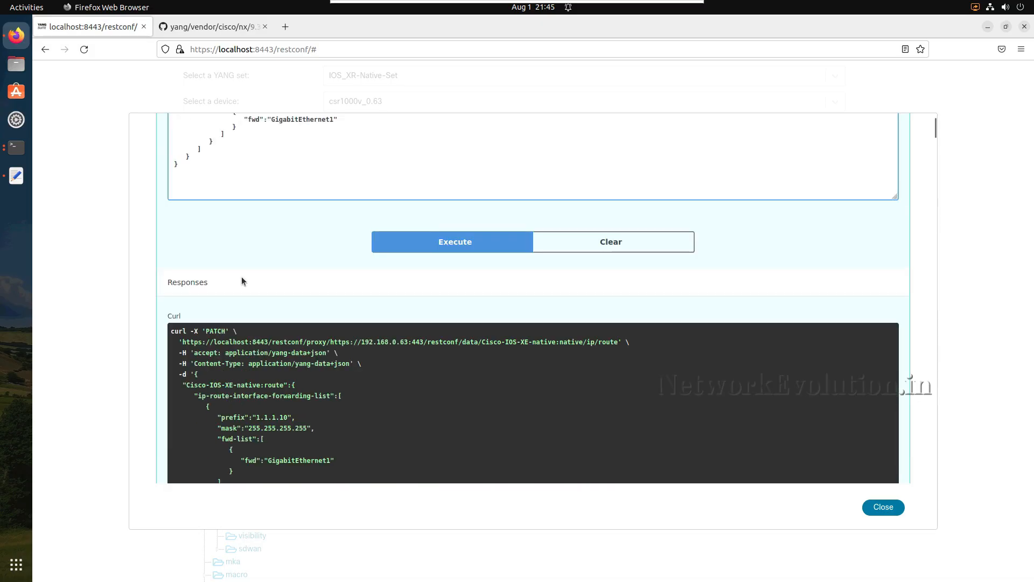
scroll(241, 282, "up", 10)
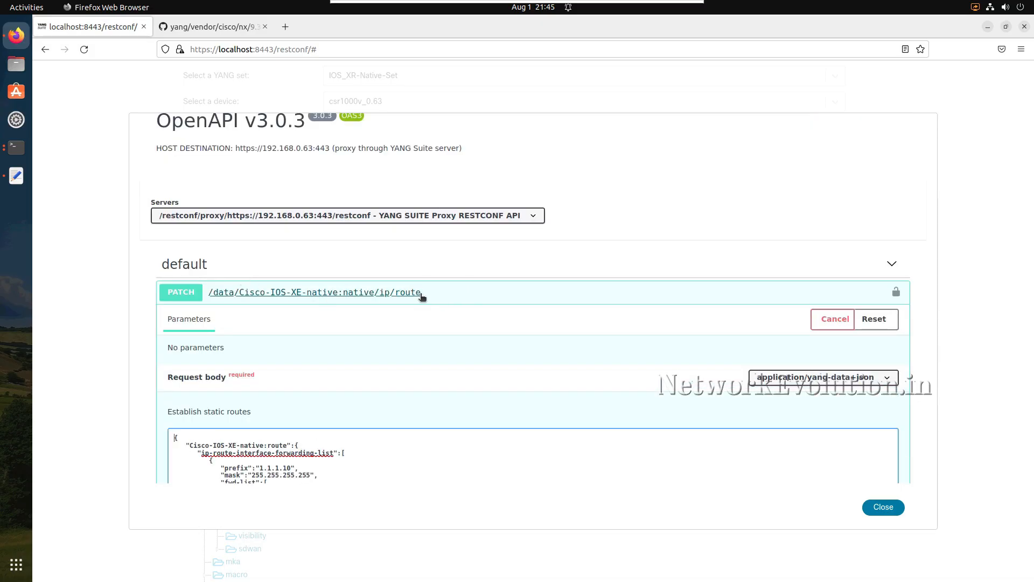
scroll(411, 393, "down", 2)
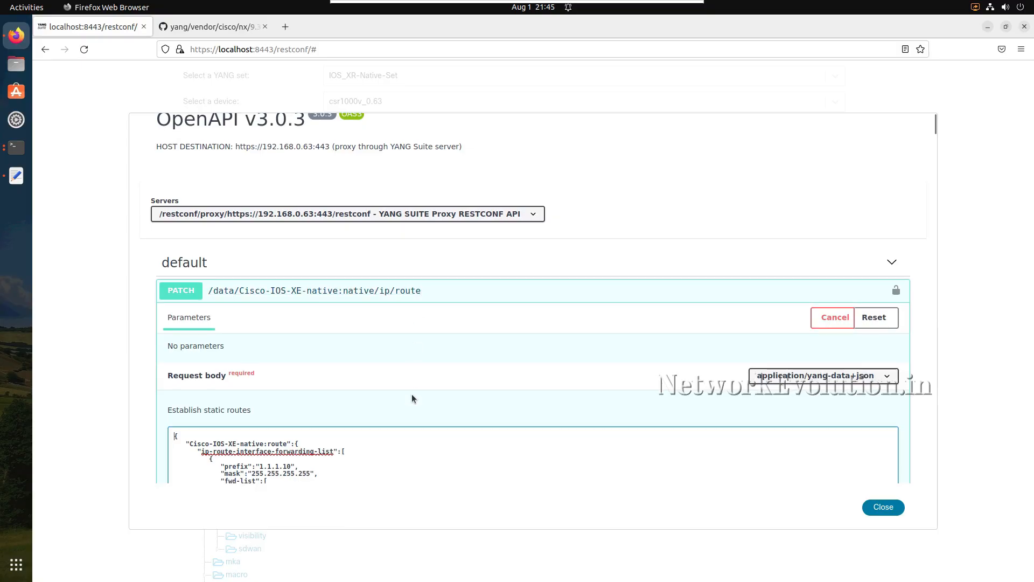